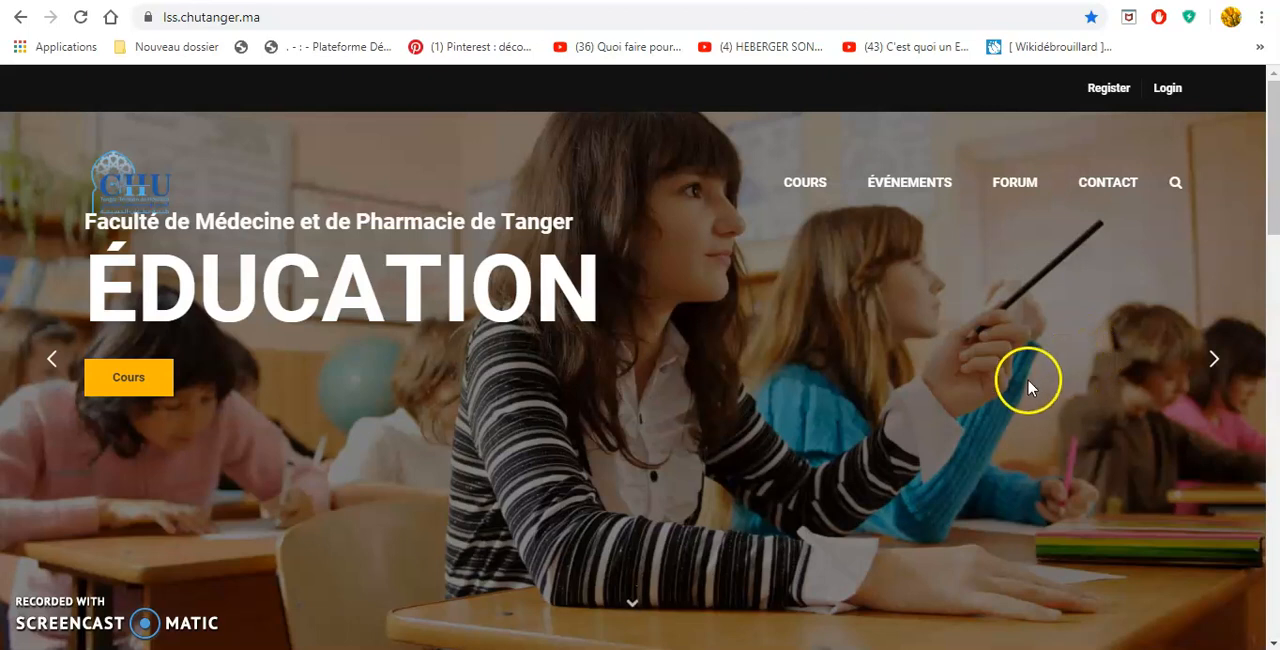
# View the site's account registration form and its login form, closing each without filling it in.
pyautogui.click(1110, 90)
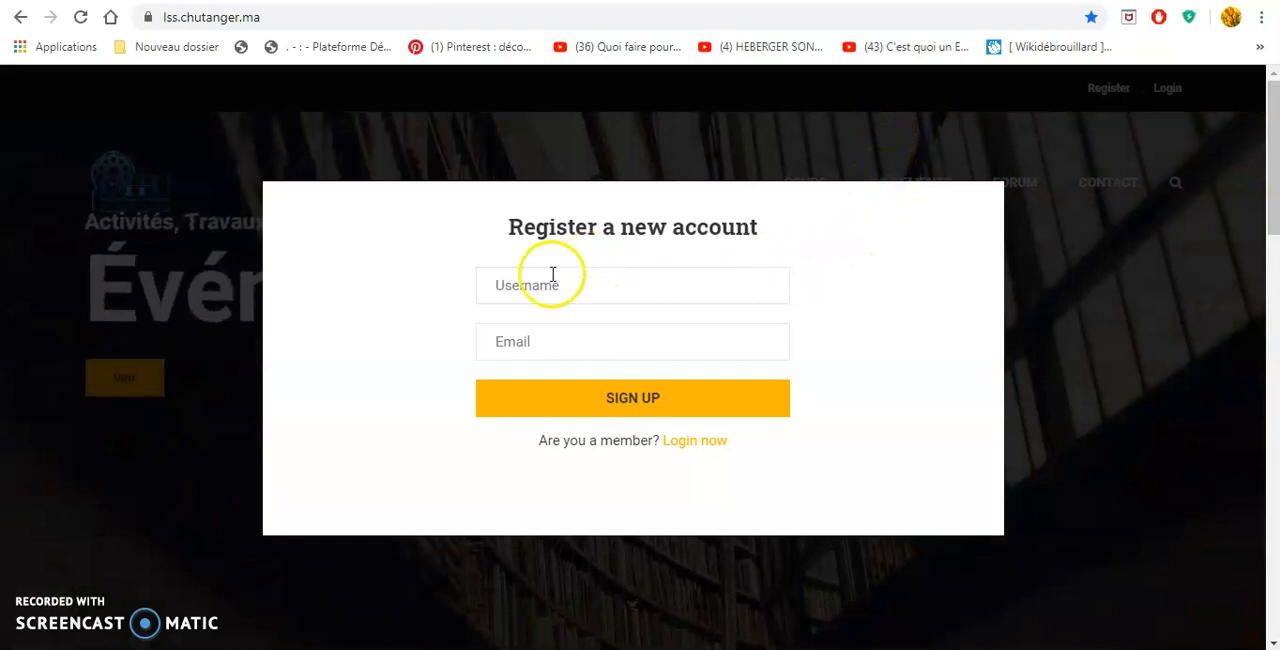
pyautogui.click(1091, 117)
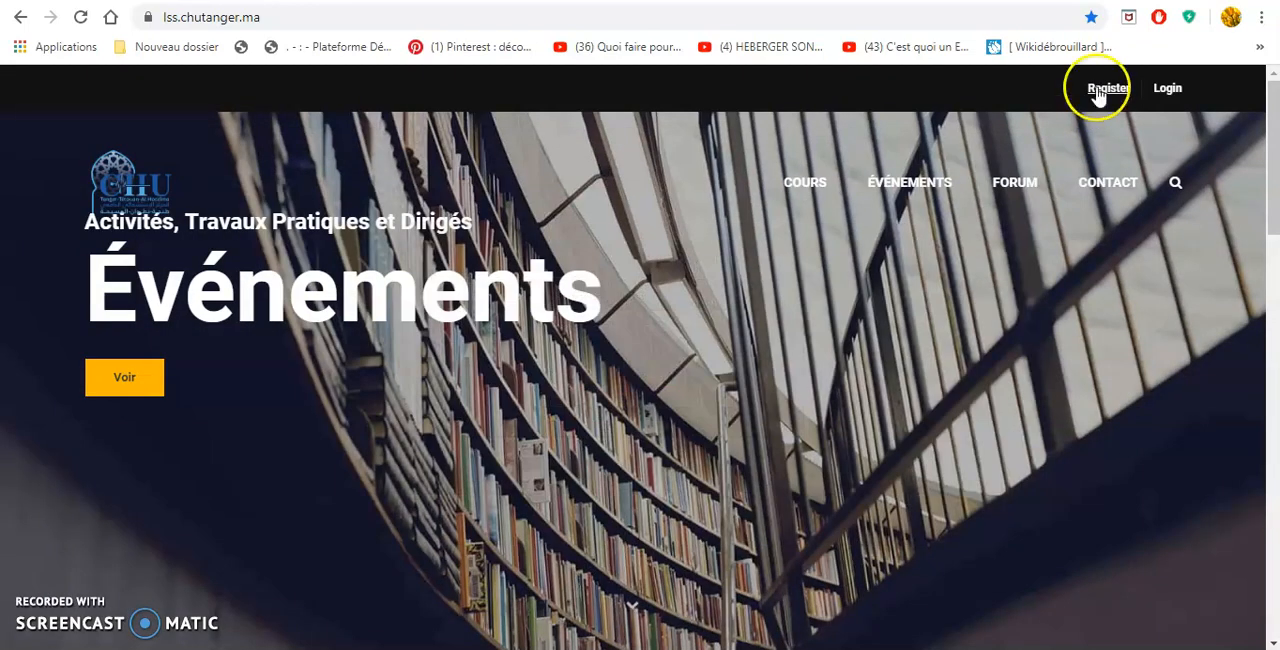
pyautogui.click(1168, 90)
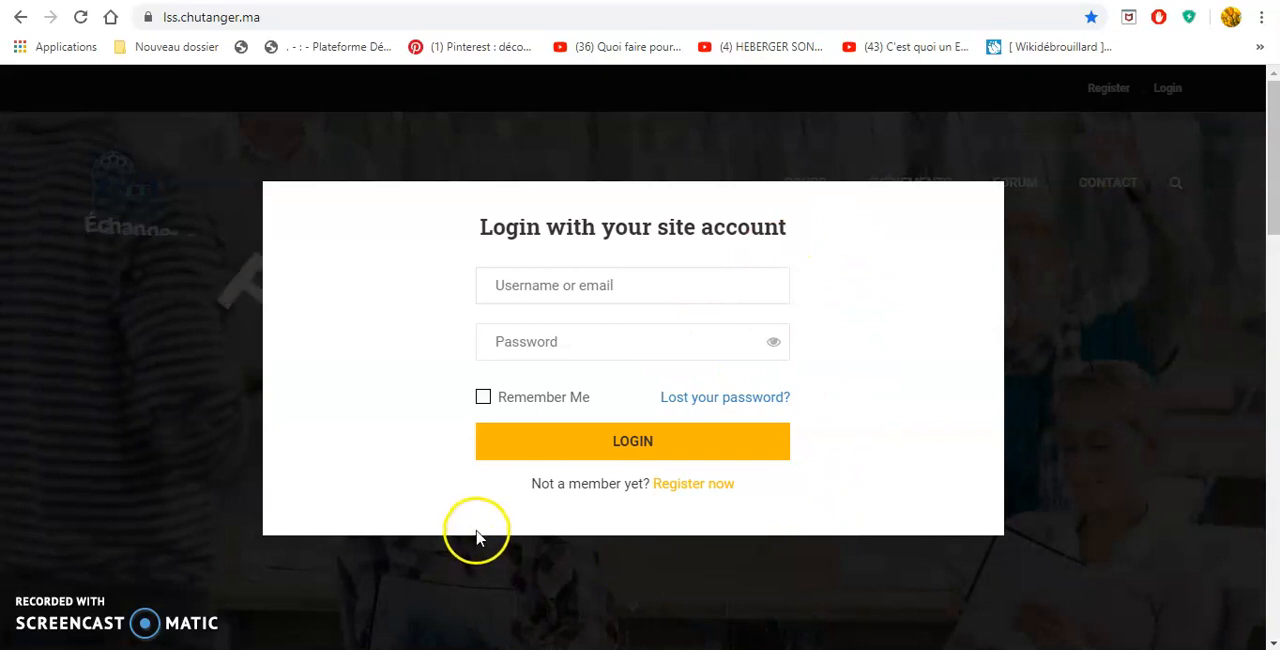
pyautogui.click(1186, 411)
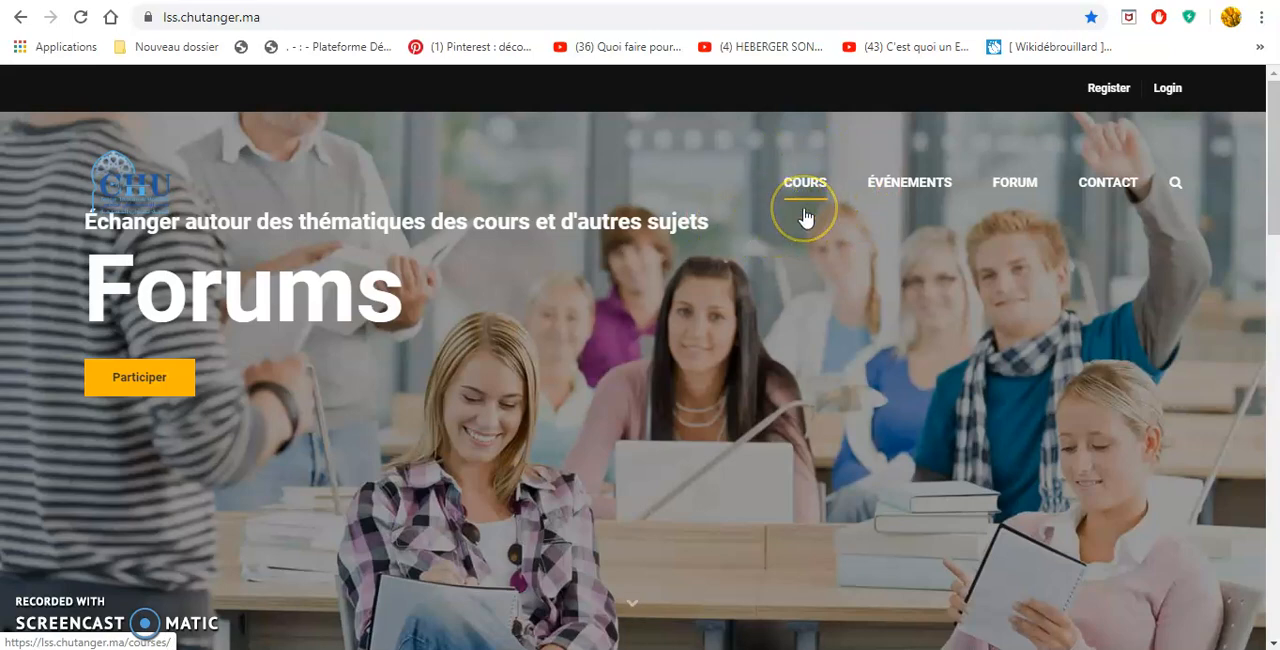
# Look over the home page's Cours, Événements and Forum entries and its Derniers cours section.
pyautogui.click(815, 196)
pyautogui.click(871, 196)
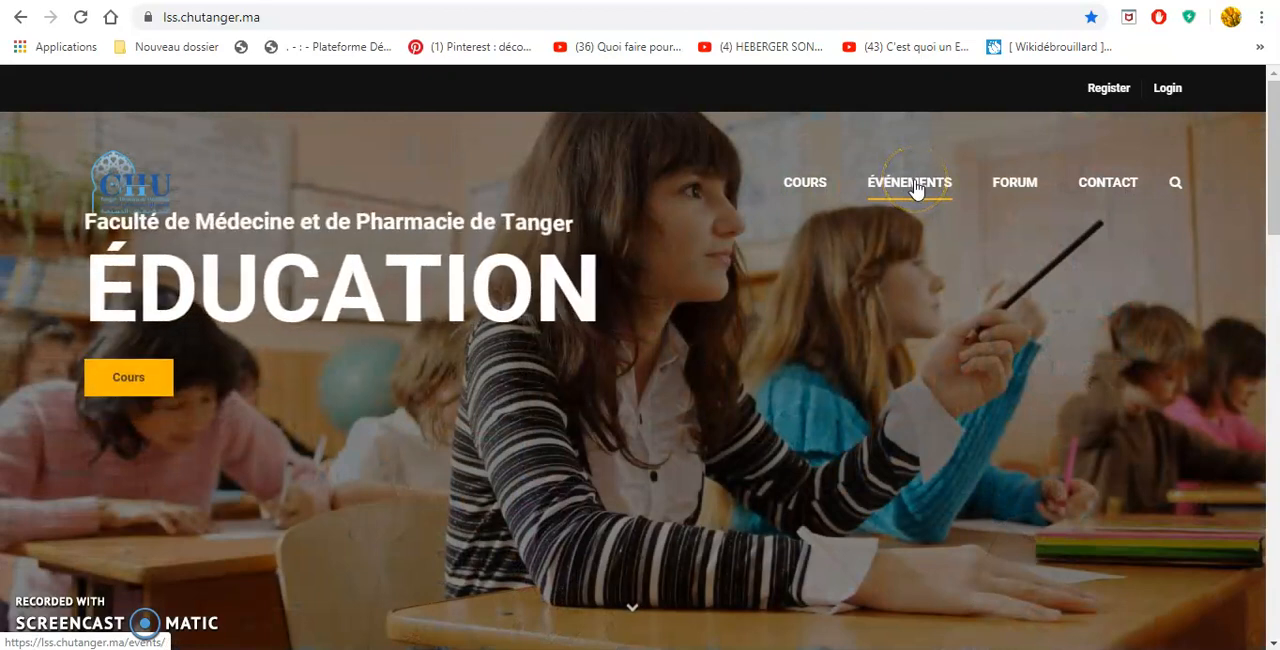
pyautogui.click(991, 190)
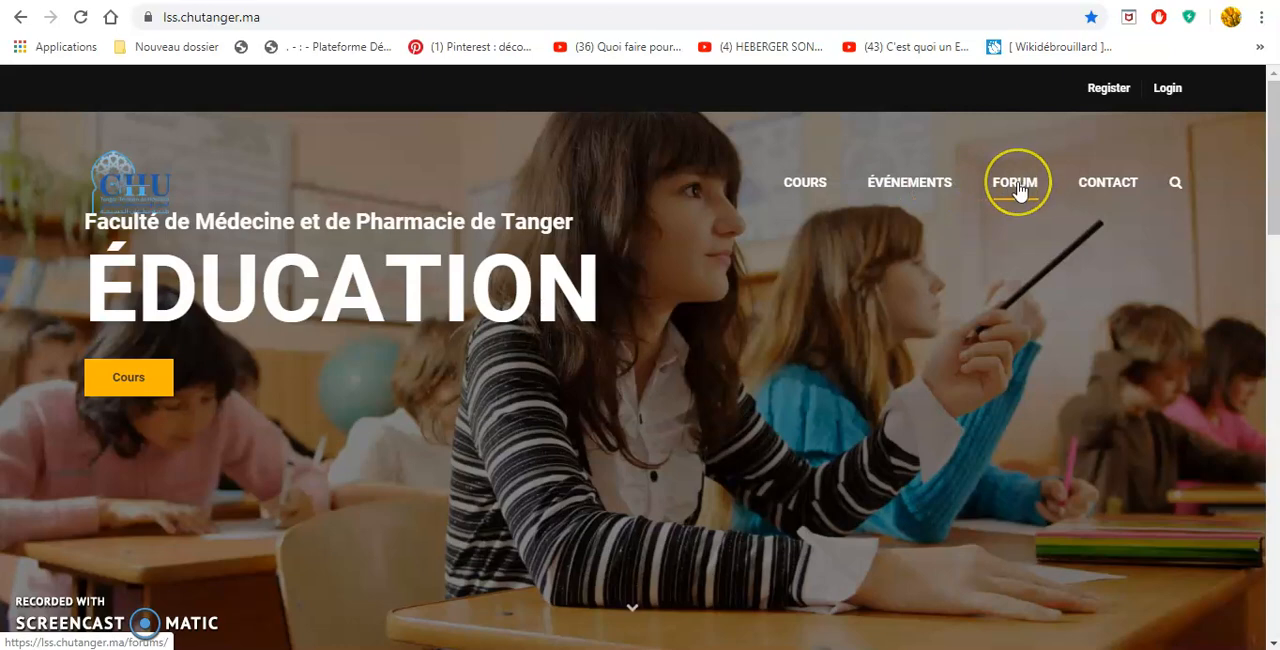
pyautogui.scroll(-5, 985, 374)
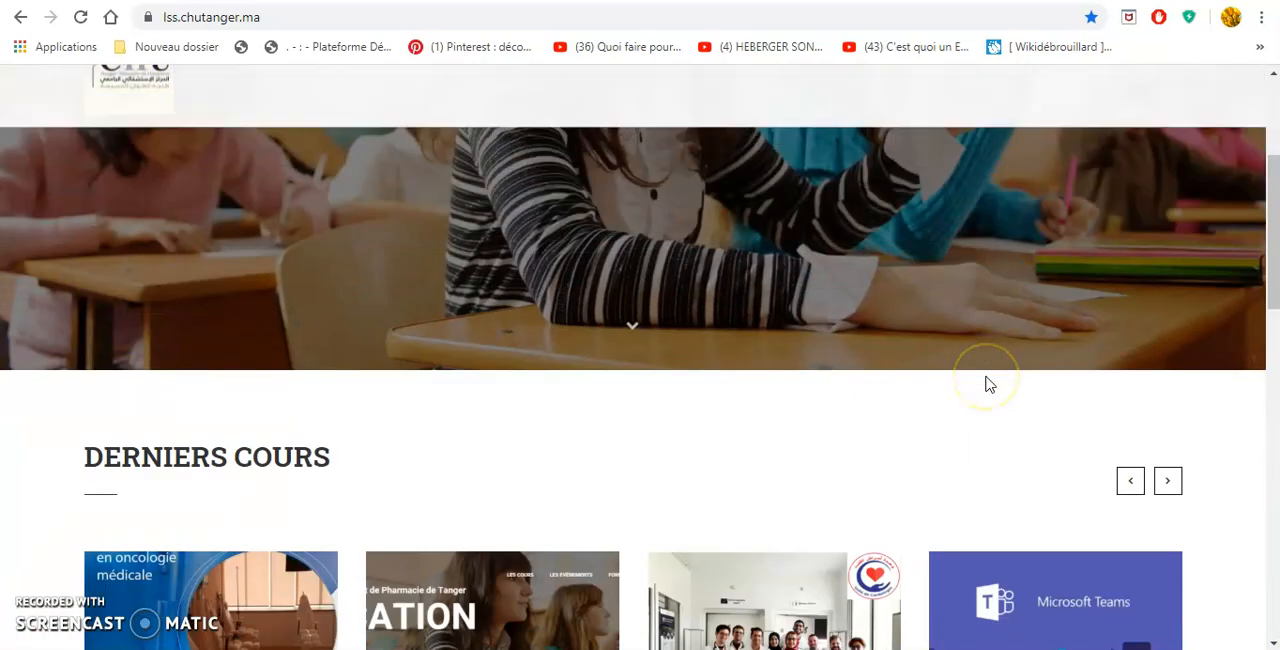
pyautogui.scroll(-1, 985, 384)
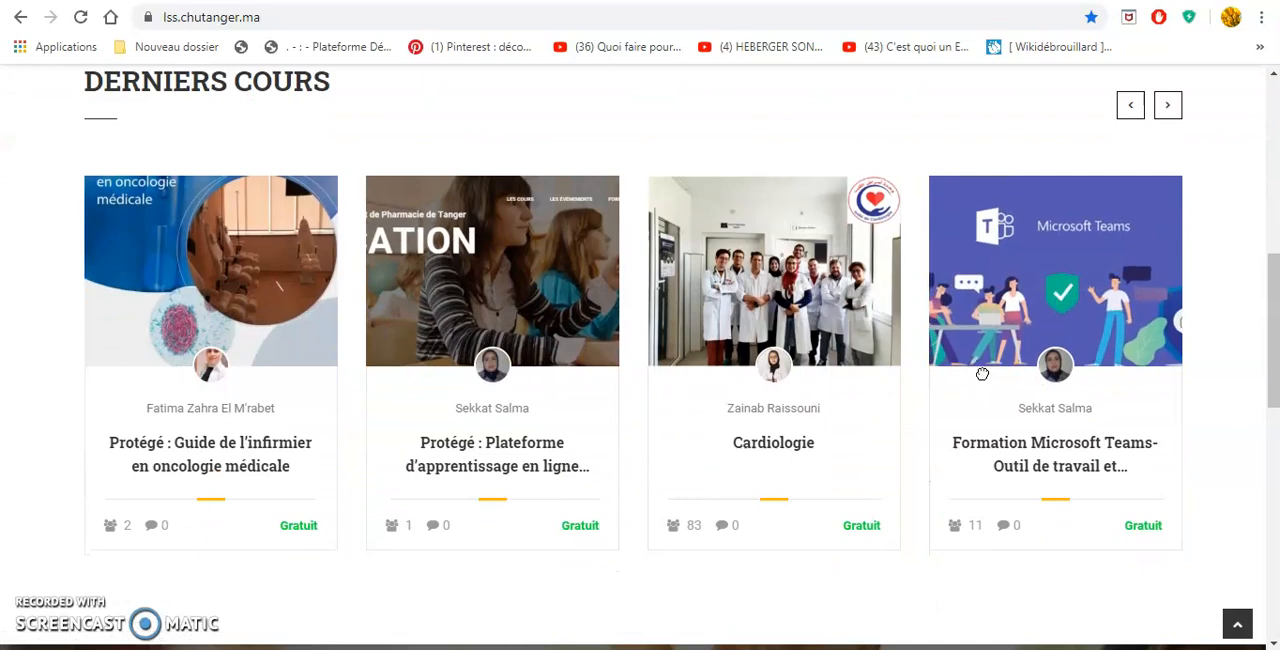
pyautogui.scroll(6, 982, 374)
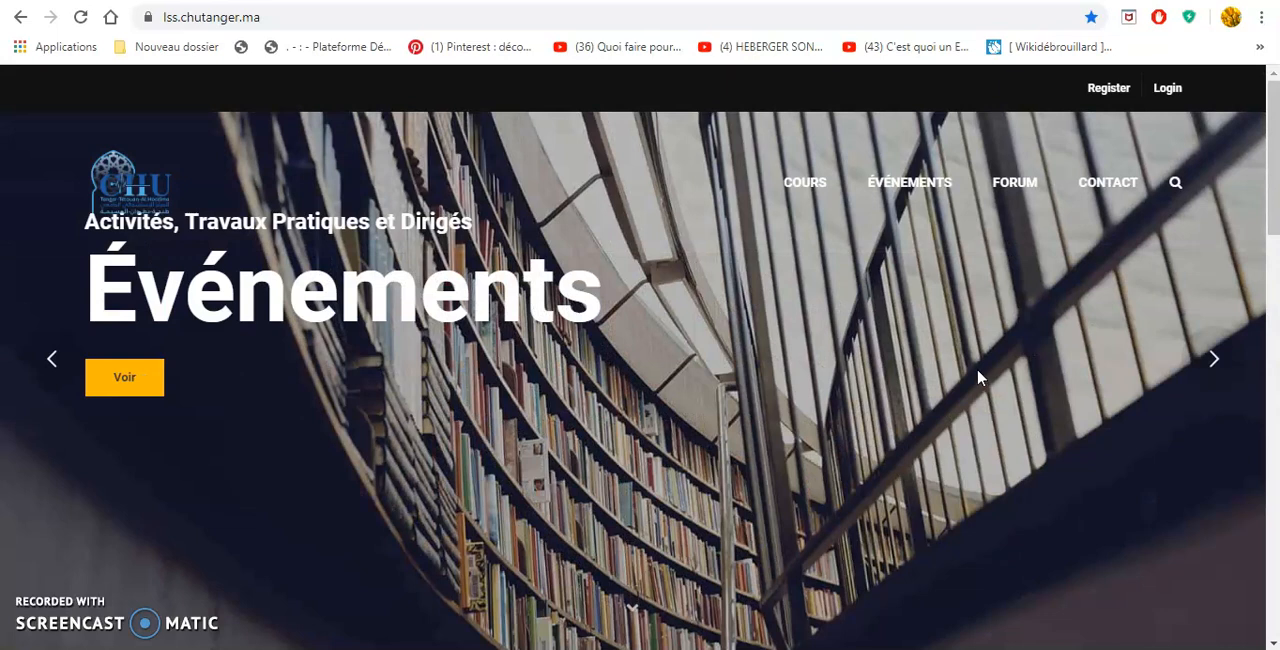
# Open the full course catalogue and look through its categories, instructors and listed courses.
pyautogui.click(805, 185)
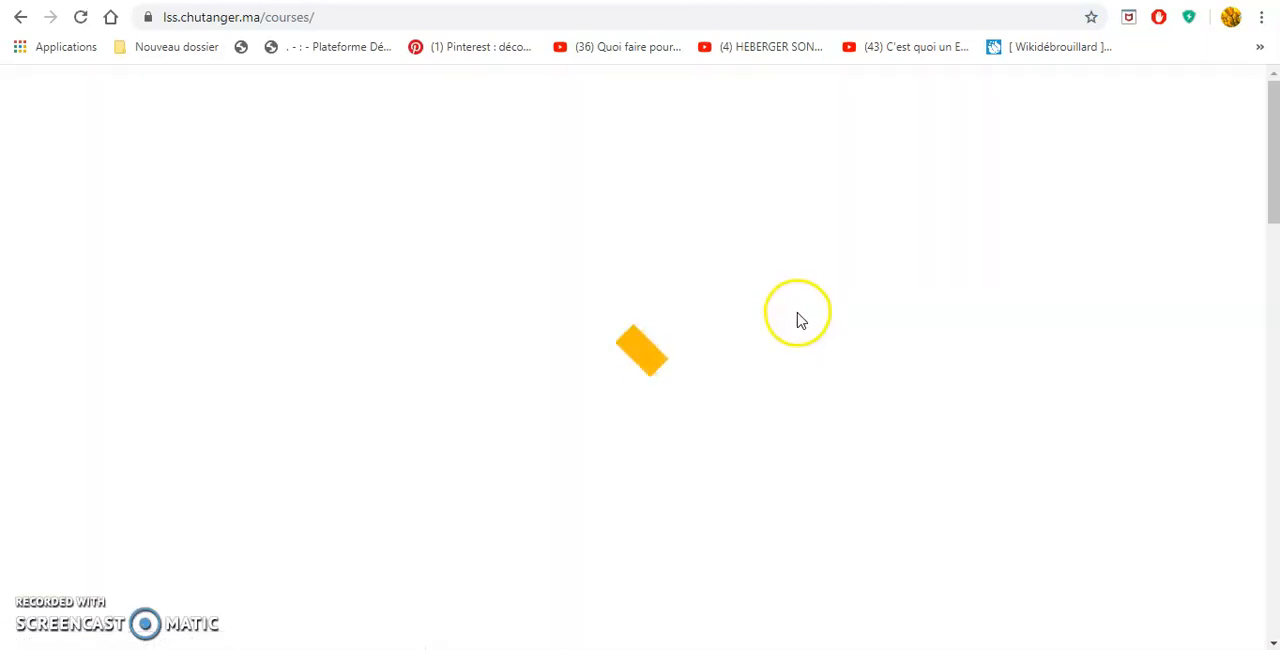
pyautogui.scroll(-5, 796, 320)
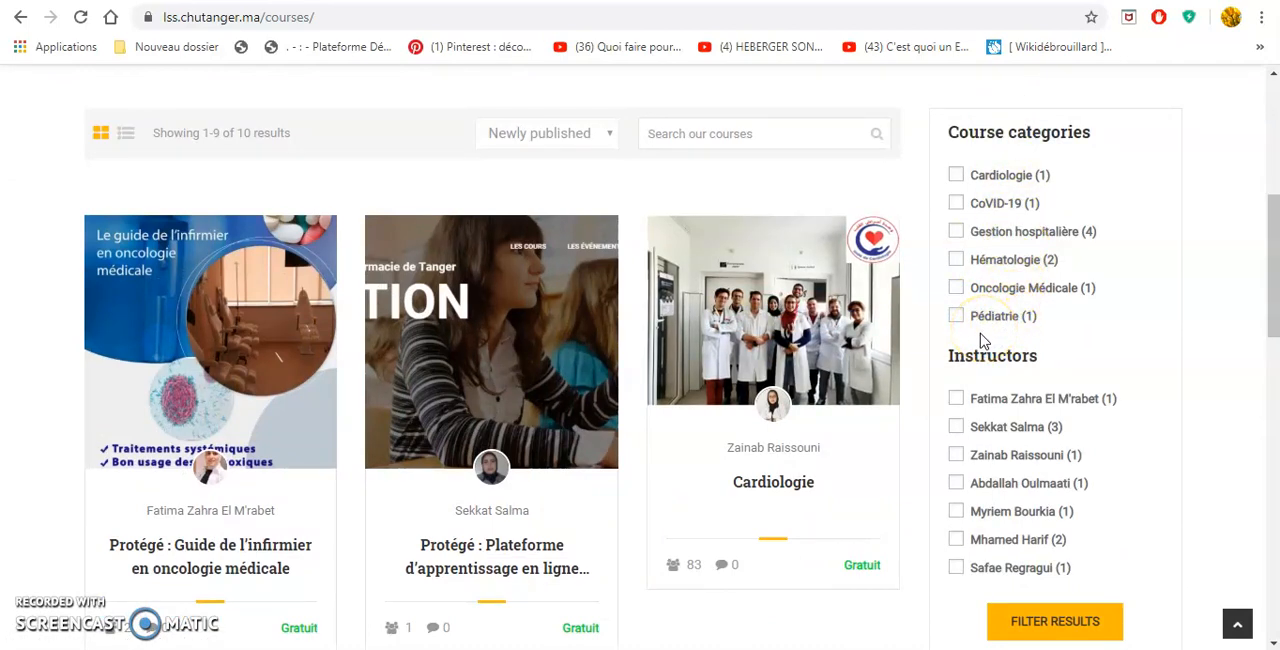
pyautogui.scroll(-1, 980, 341)
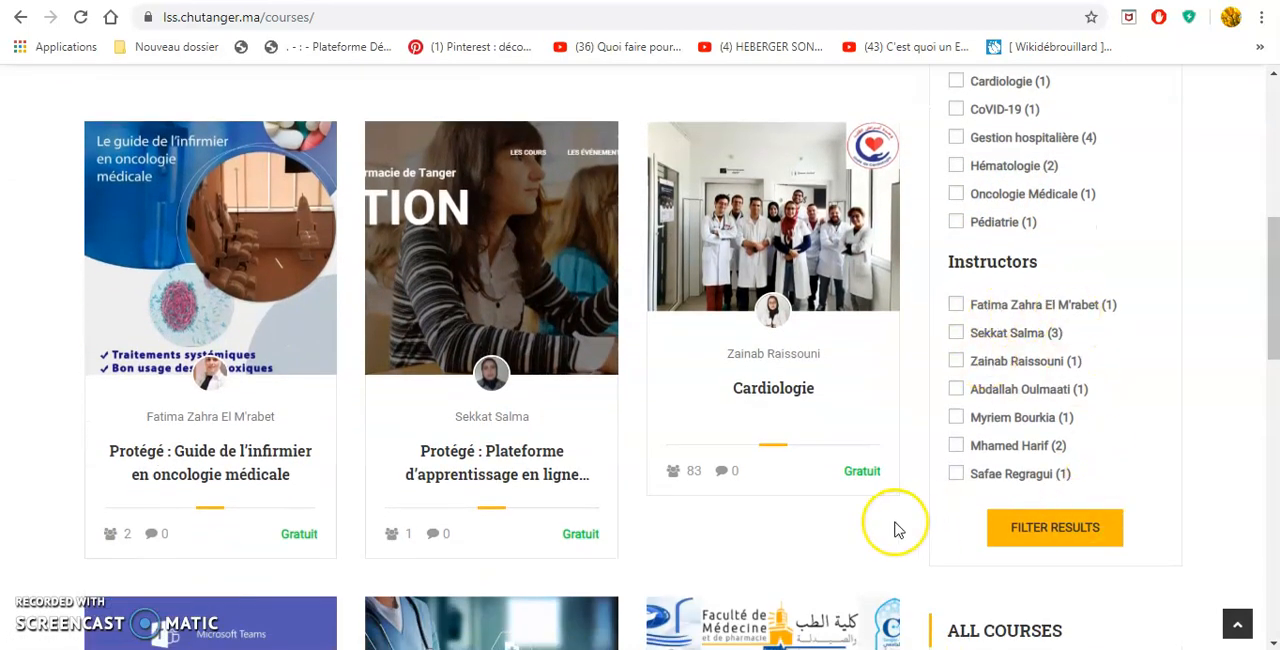
pyautogui.scroll(-9, 897, 530)
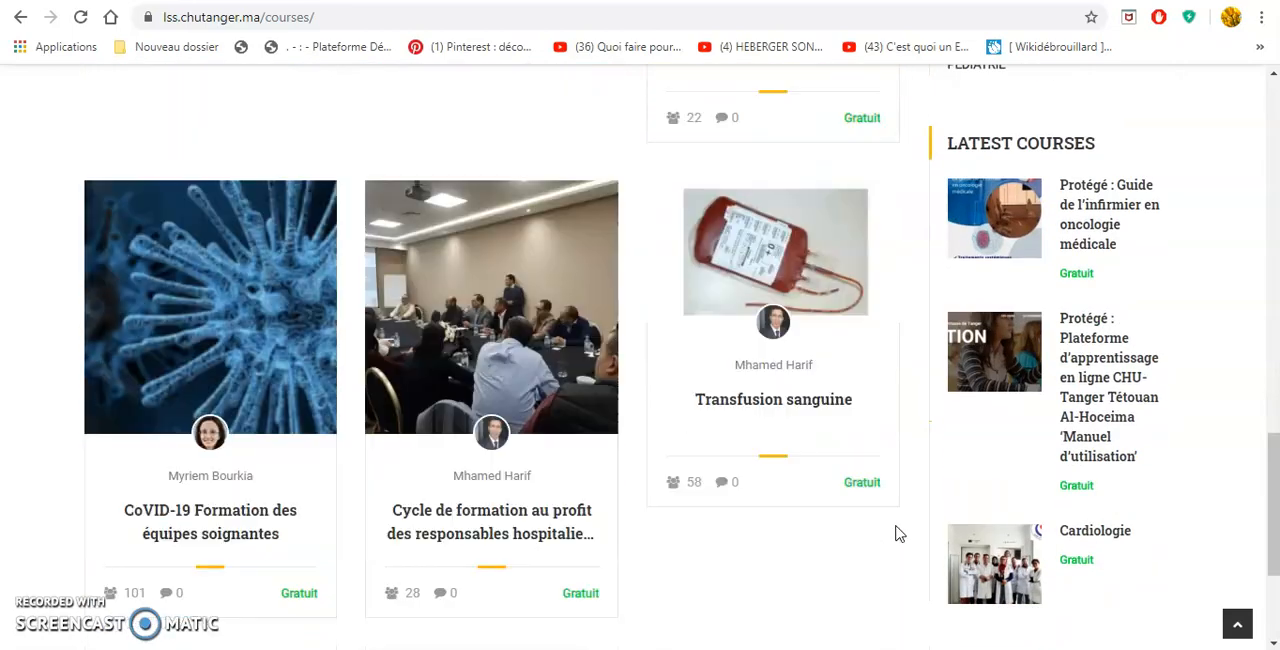
# Go to the second page of the course catalogue and open the course Hématologie I (Fondamentale & Sémiologie).
pyautogui.click(197, 553)
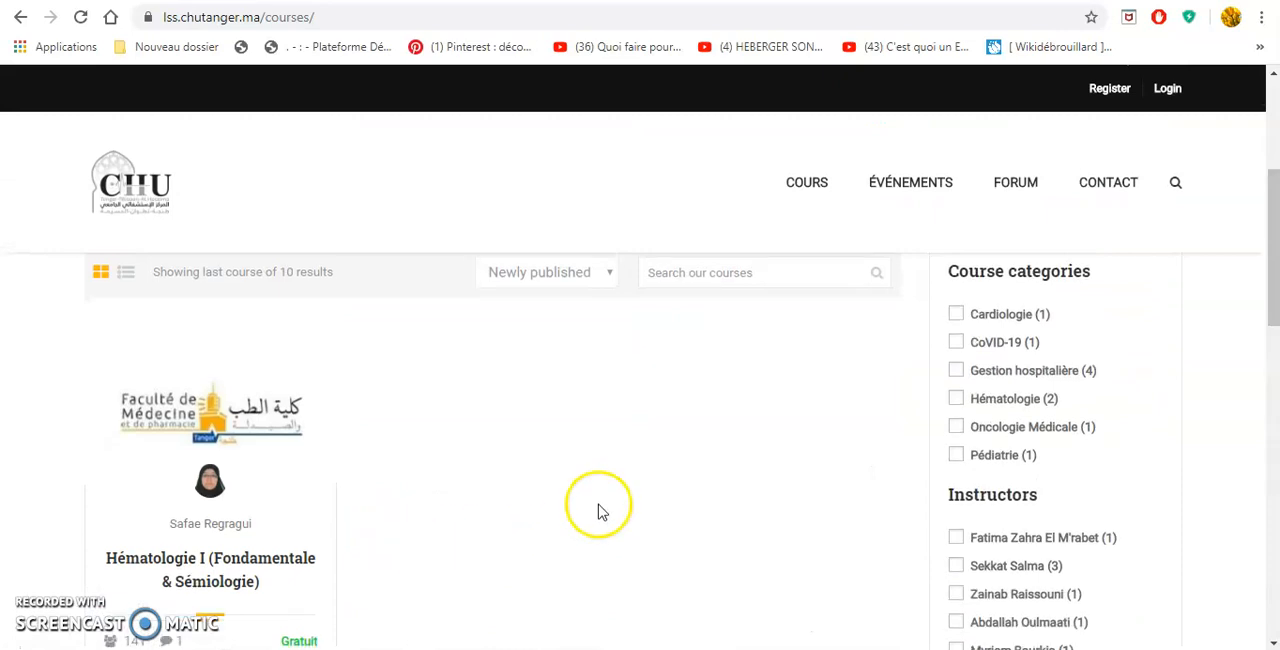
pyautogui.scroll(-2, 598, 511)
pyautogui.click(193, 387)
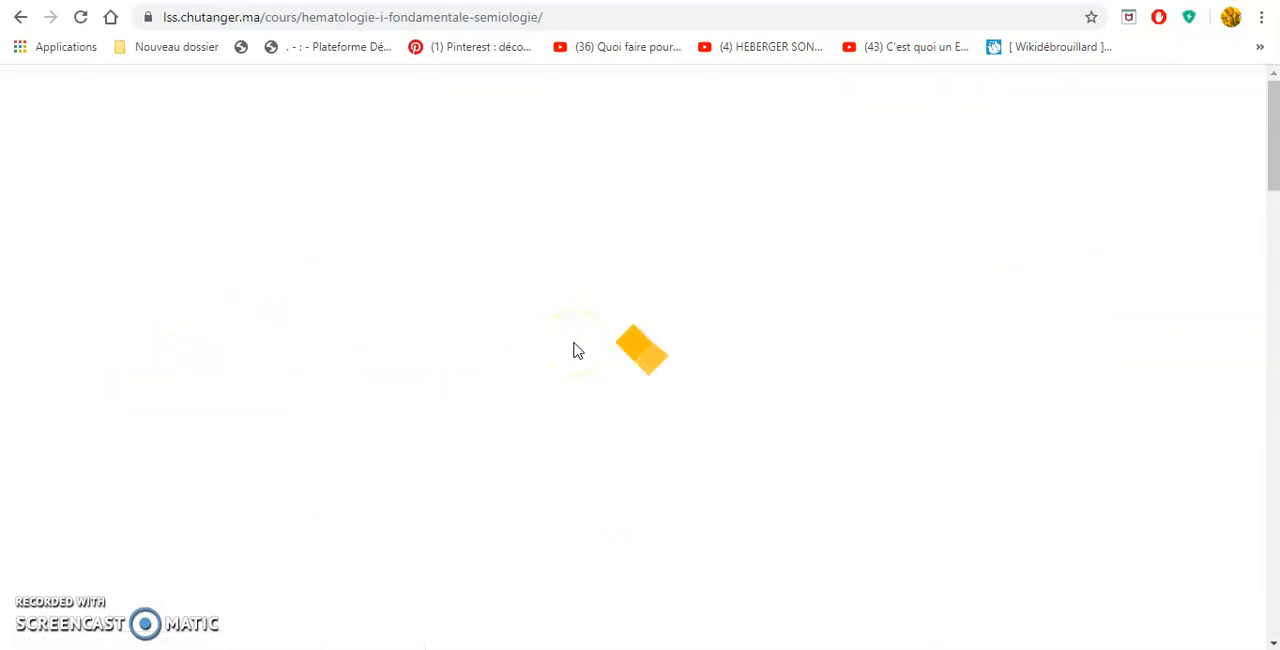
# Choose to take the Hématologie I course and log in with the account e-mail and password.
pyautogui.scroll(-4, 530, 455)
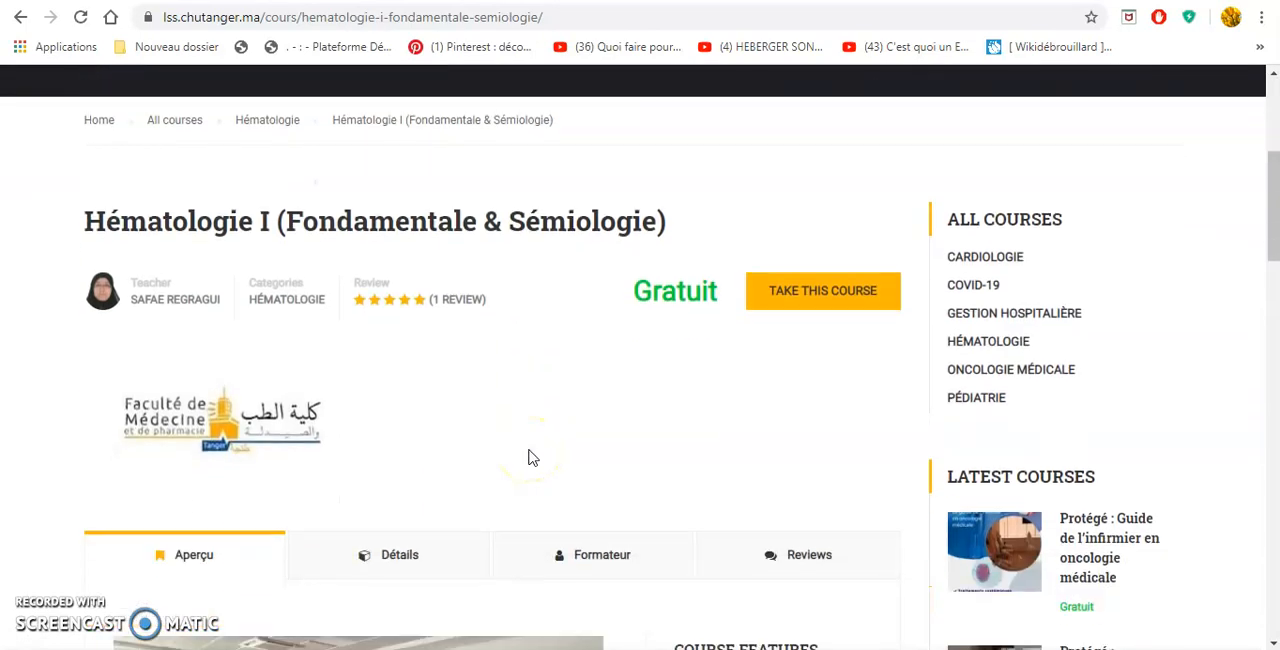
pyautogui.click(806, 306)
pyautogui.click(722, 286)
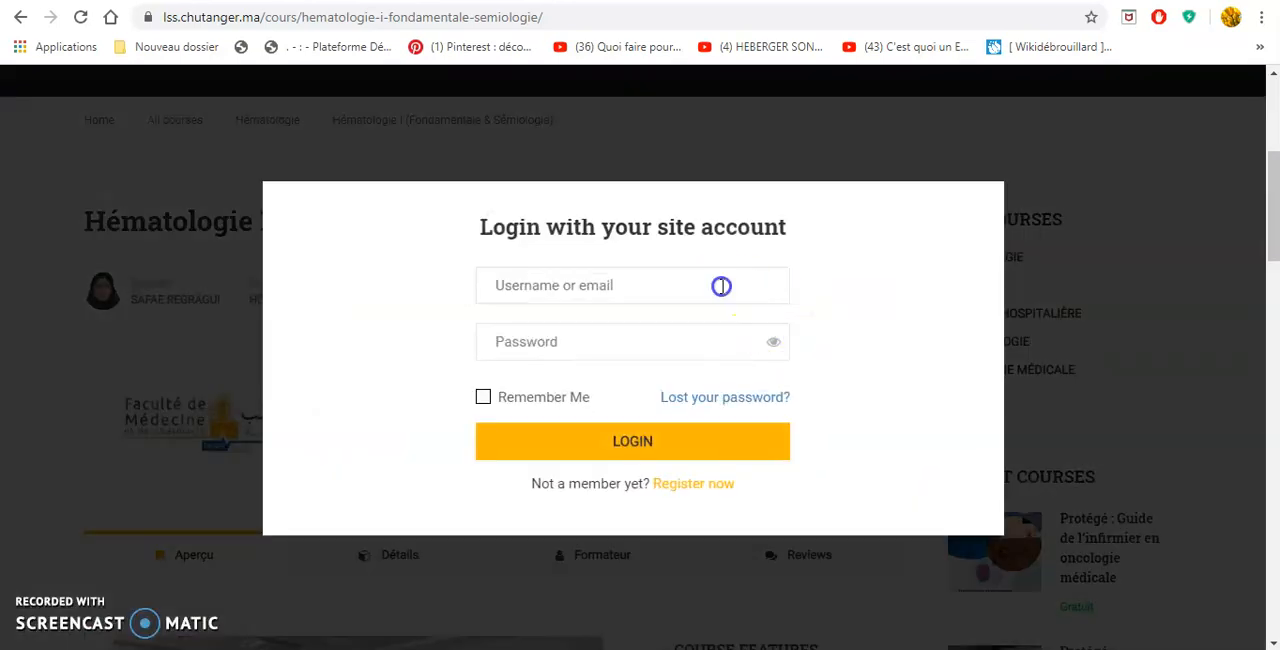
pyautogui.click(666, 338)
pyautogui.click(636, 341)
pyautogui.write('••')
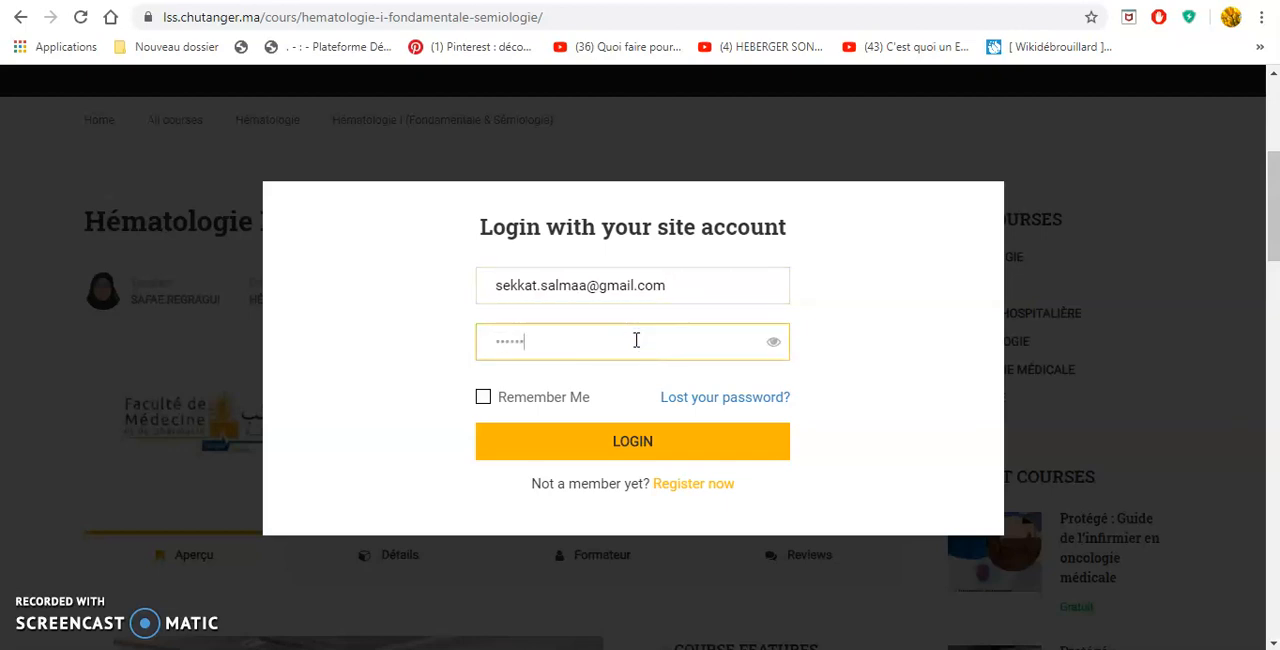
pyautogui.write('•••••••')
pyautogui.press('Return')
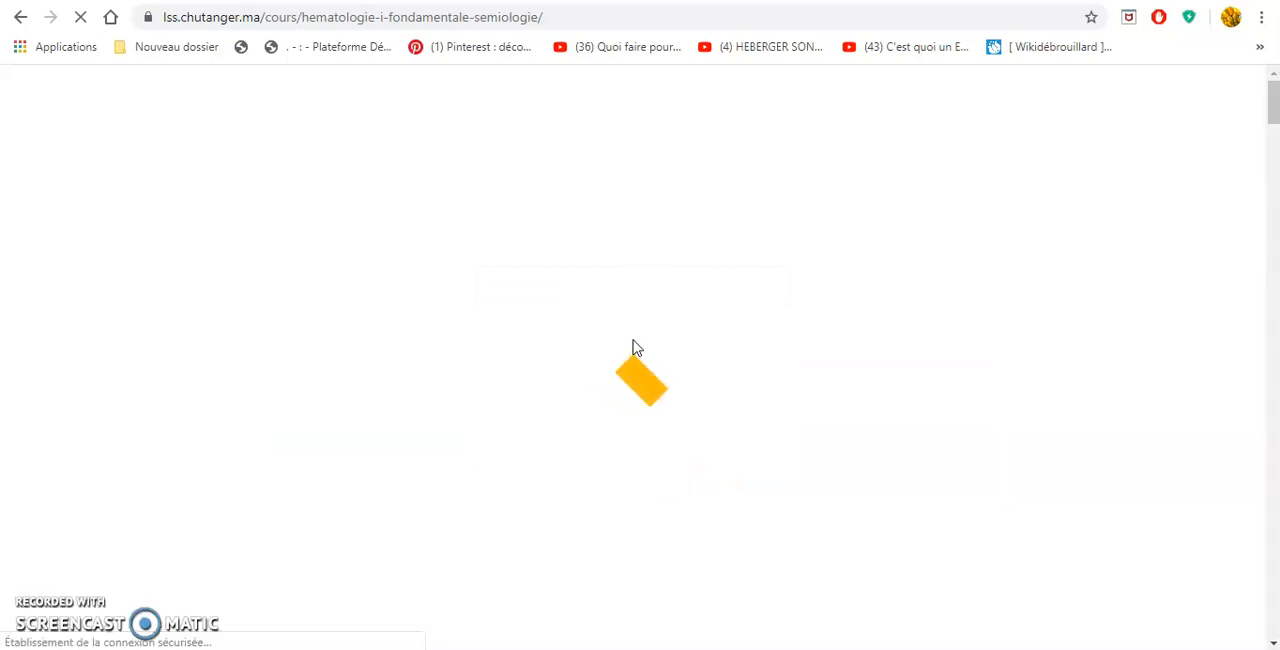
# Read the course's Aperçu section with its description and learning objectives.
pyautogui.scroll(-6, 632, 348)
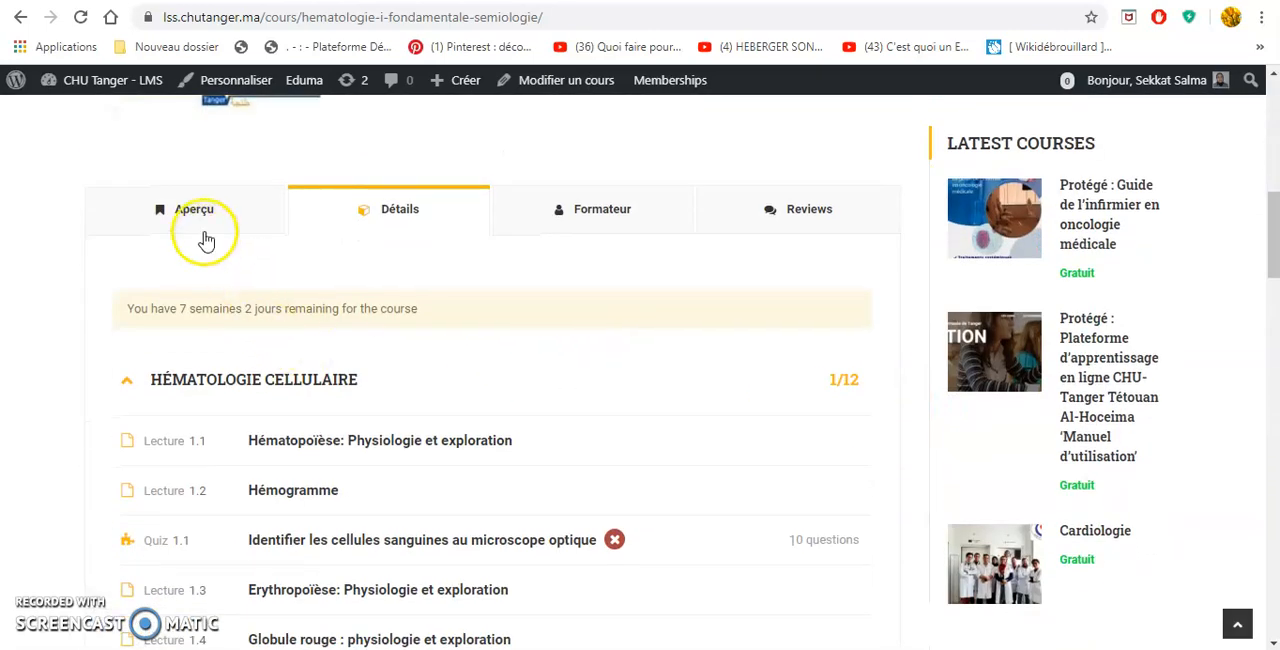
pyautogui.click(199, 214)
pyautogui.scroll(-10, 222, 230)
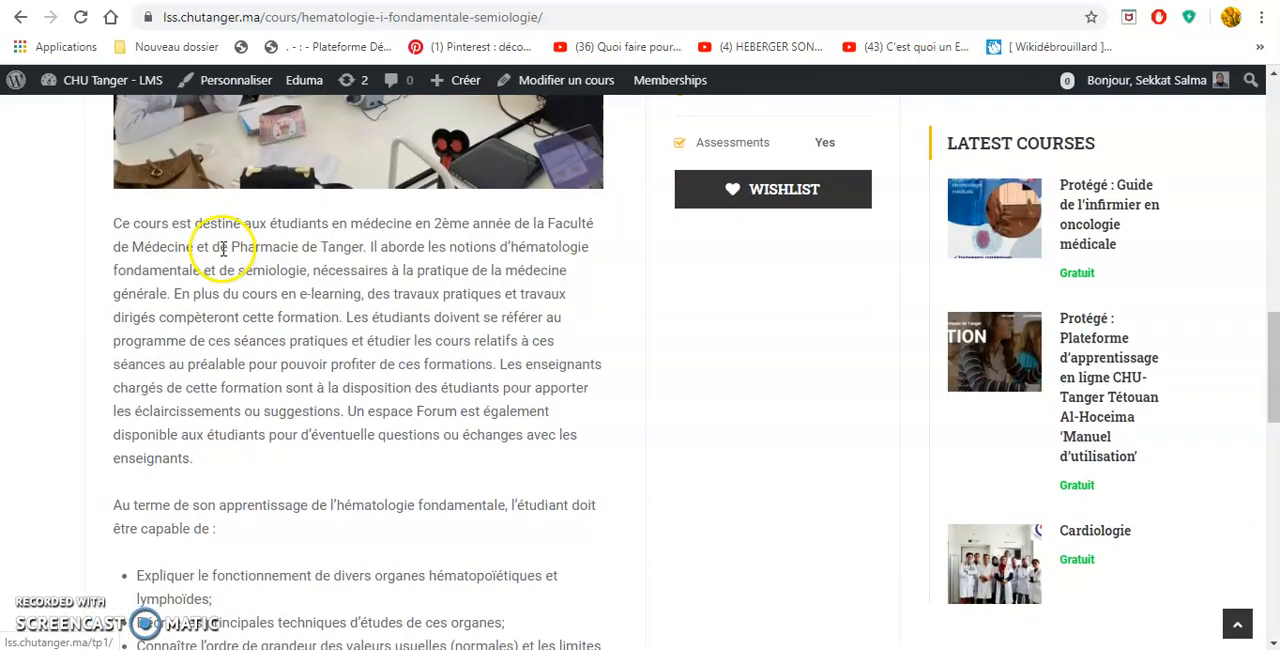
pyautogui.scroll(10, 222, 257)
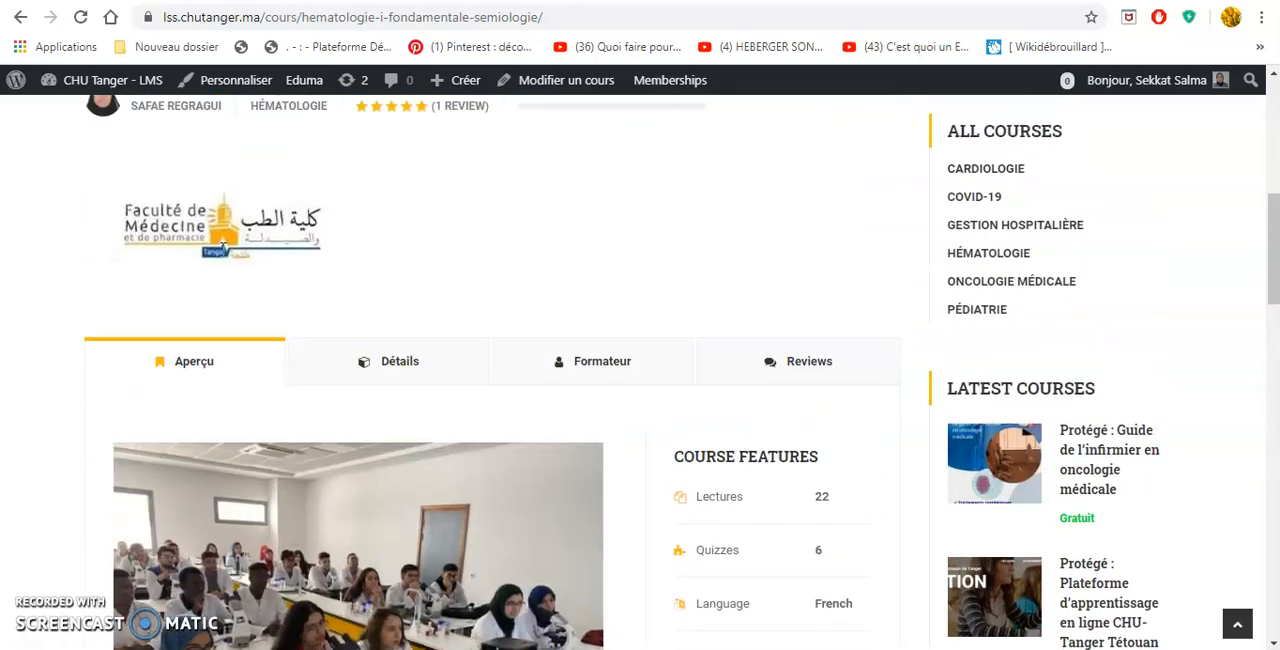
# Show the course's Détails section and look through its list of lectures and quizzes.
pyautogui.click(431, 391)
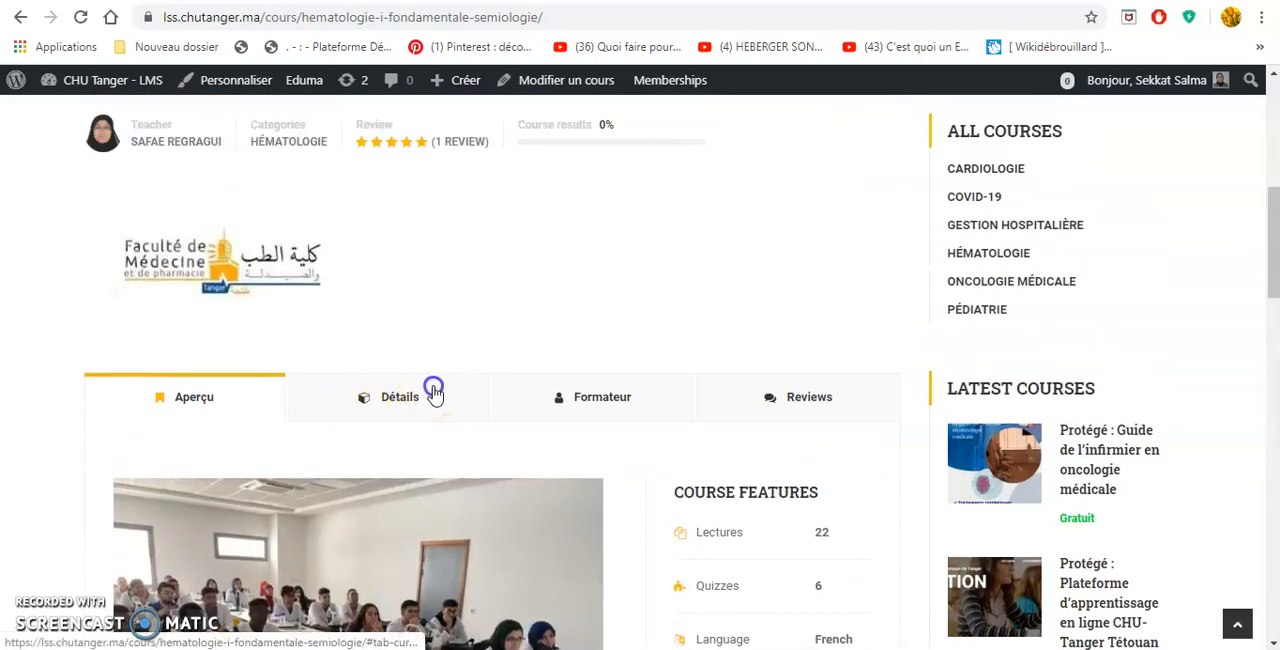
pyautogui.scroll(-2, 435, 393)
pyautogui.scroll(-5, 435, 393)
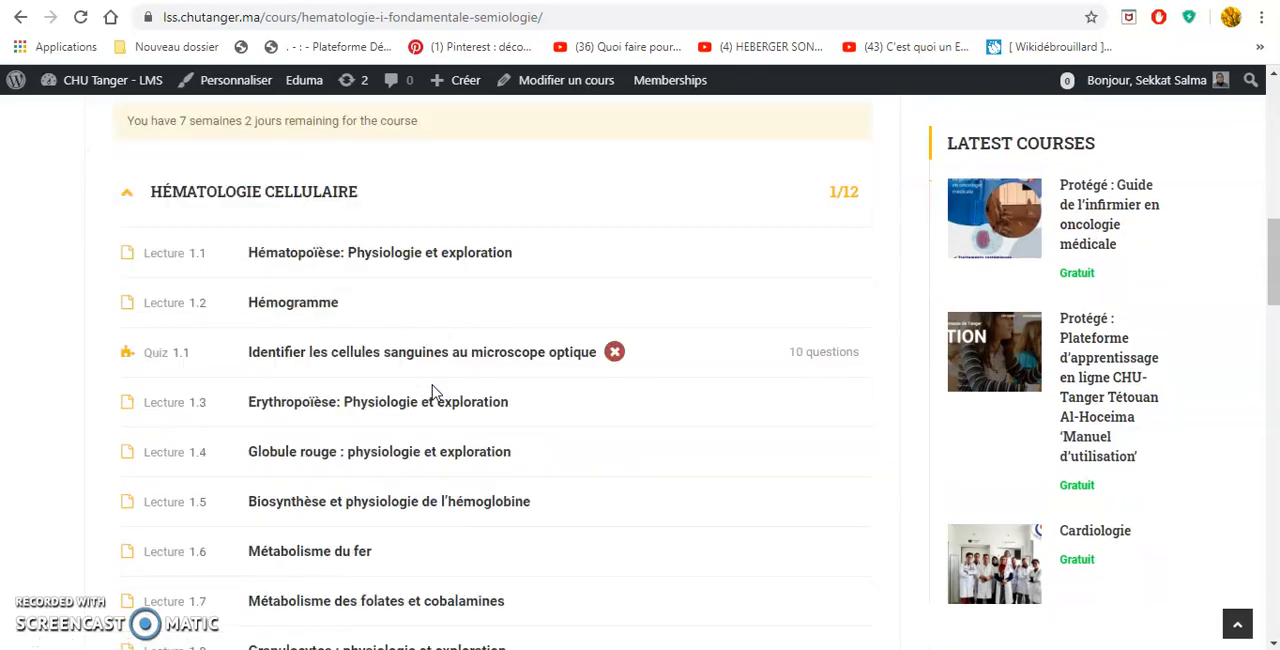
pyautogui.scroll(-2, 433, 392)
pyautogui.scroll(7, 431, 391)
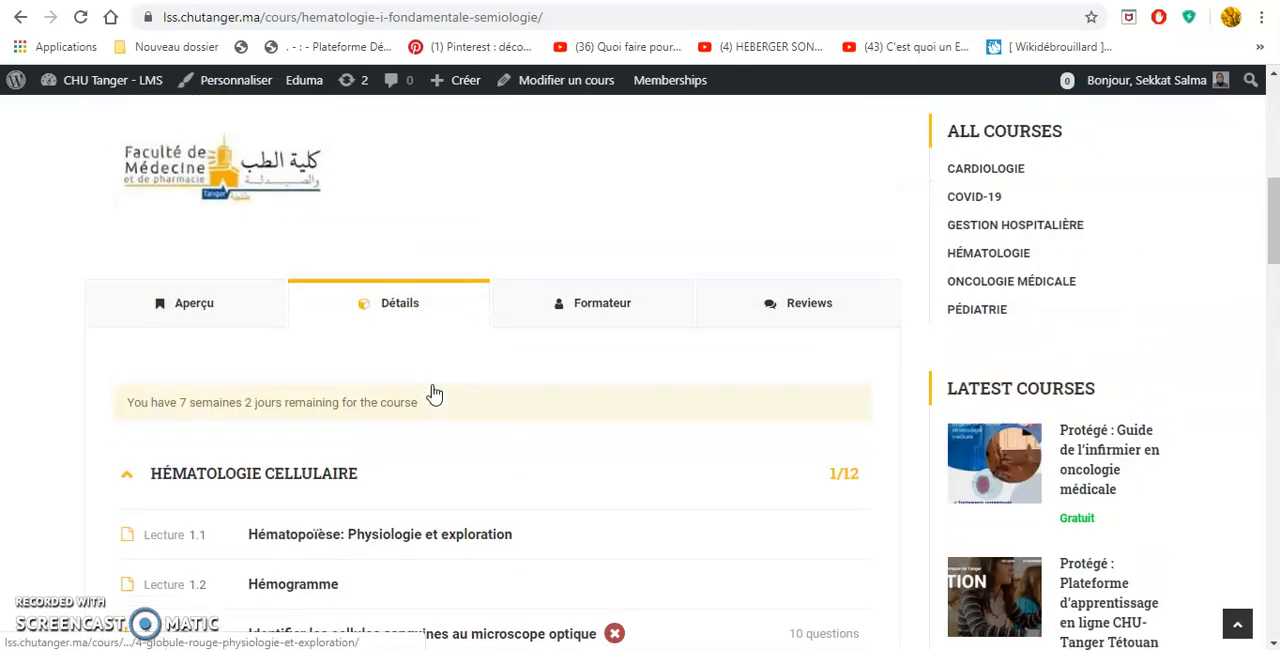
# View the course's Formateur profile, and examine its Reviews section with the ratings, comments and review form.
pyautogui.click(617, 302)
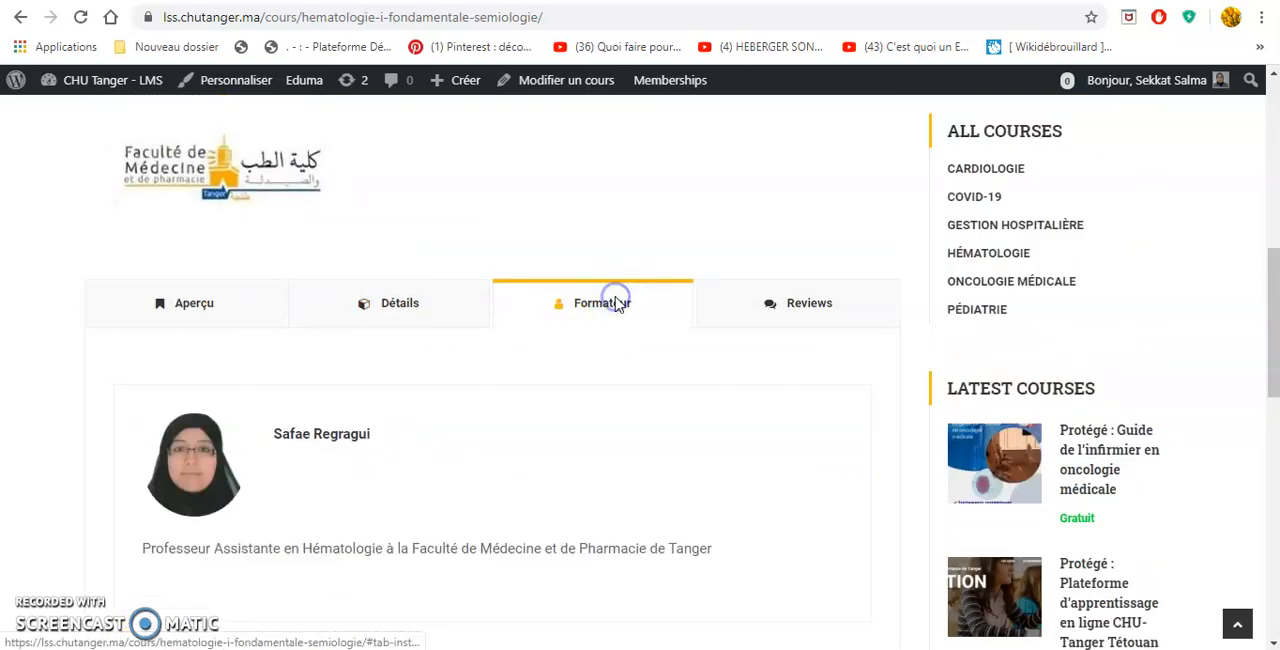
pyautogui.click(795, 300)
pyautogui.scroll(-2, 780, 370)
pyautogui.scroll(-1, 727, 405)
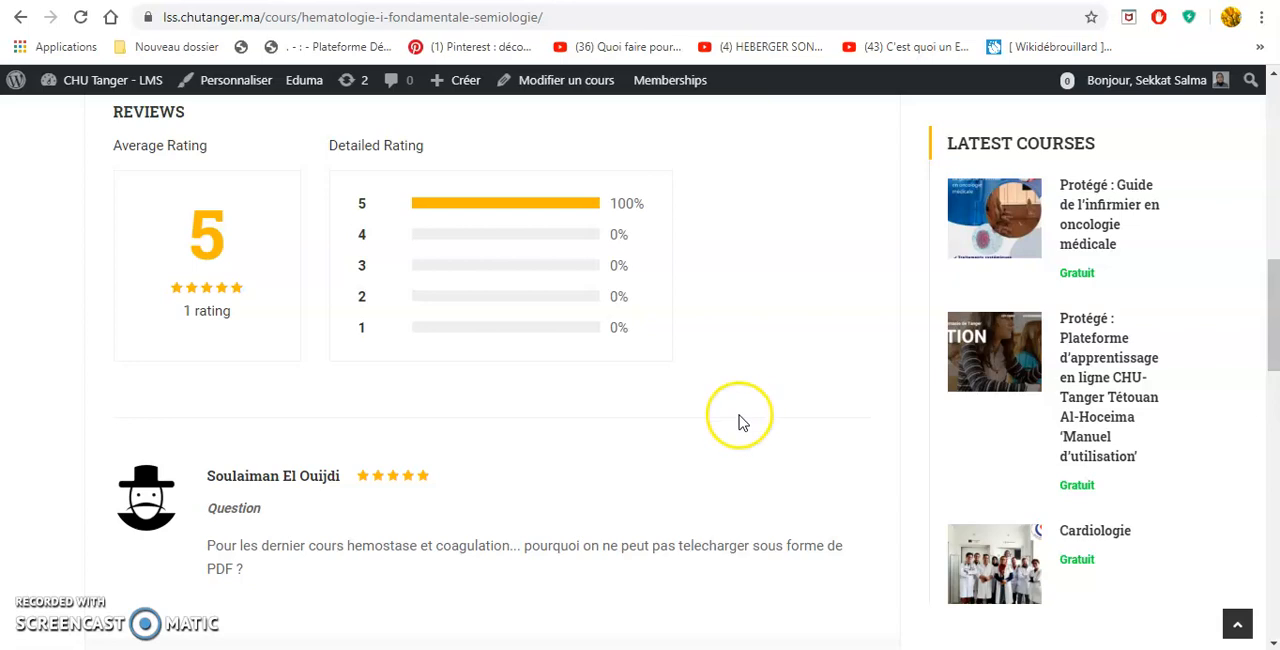
pyautogui.scroll(-3, 736, 410)
pyautogui.scroll(-1, 740, 423)
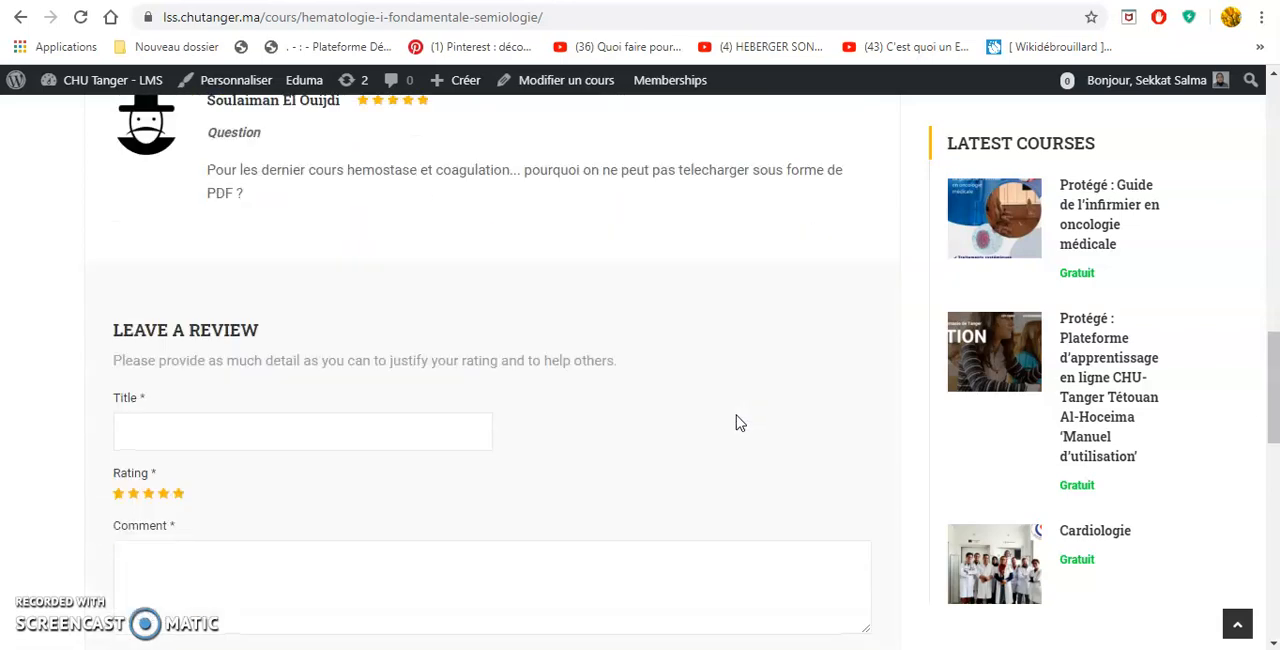
pyautogui.scroll(-2, 711, 449)
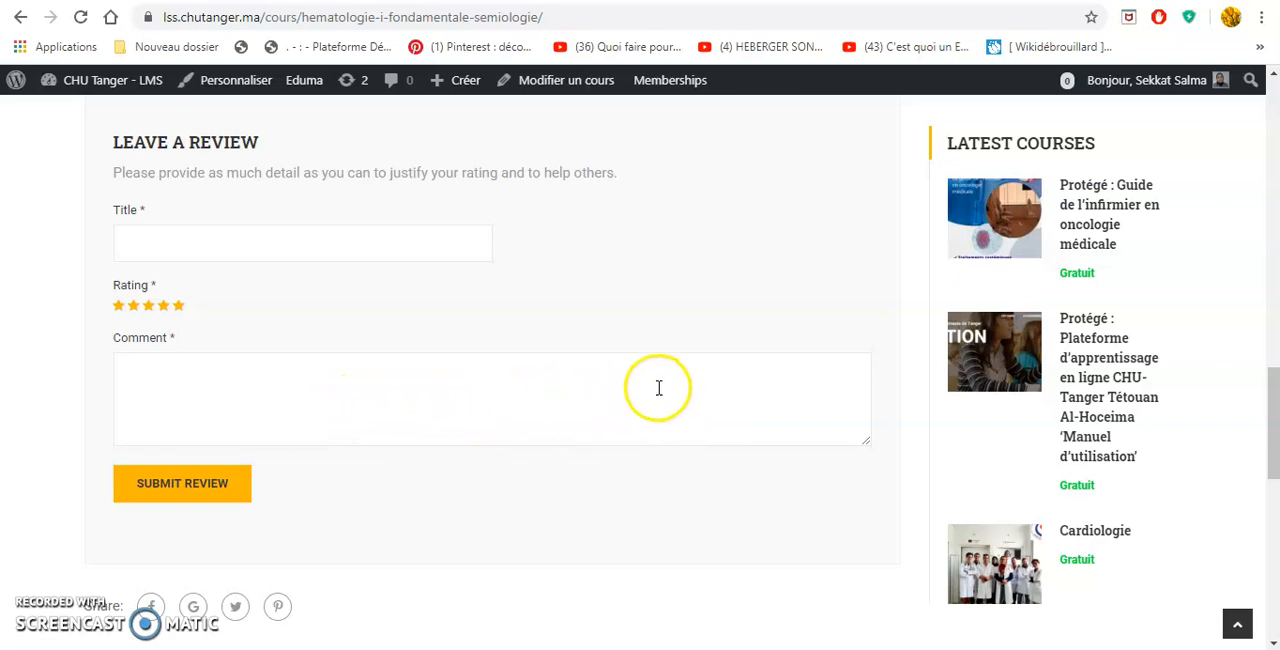
pyautogui.scroll(6, 652, 426)
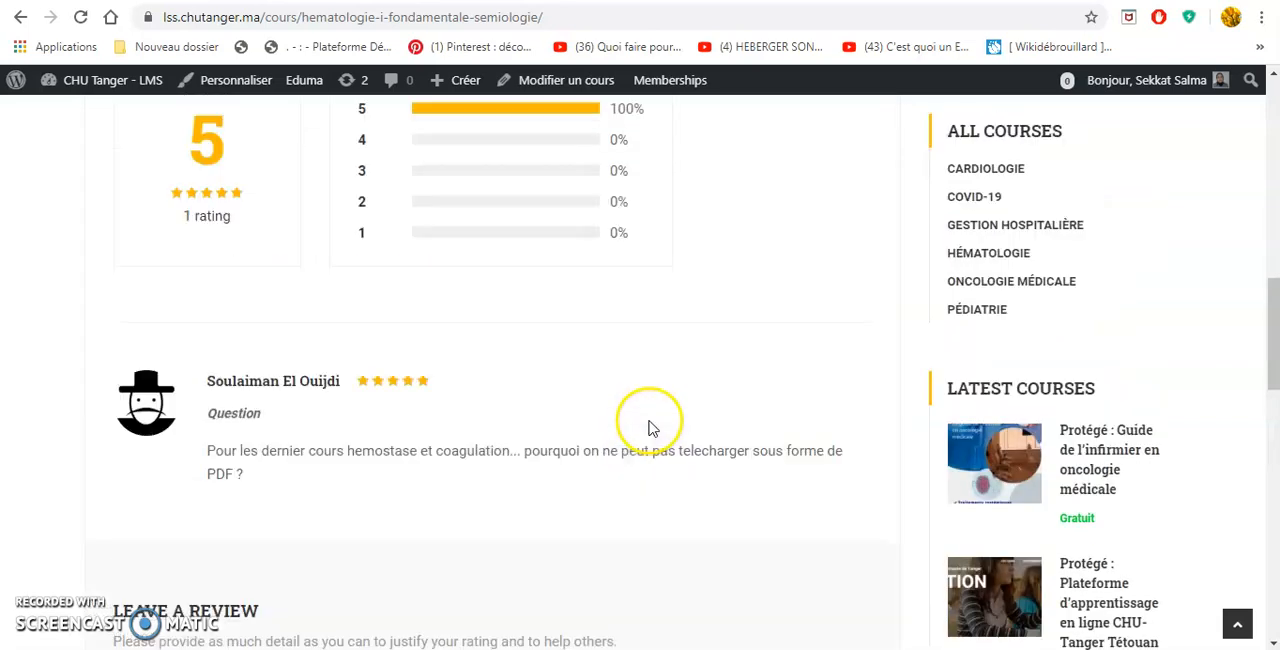
pyautogui.scroll(4, 652, 426)
pyautogui.scroll(-1, 500, 440)
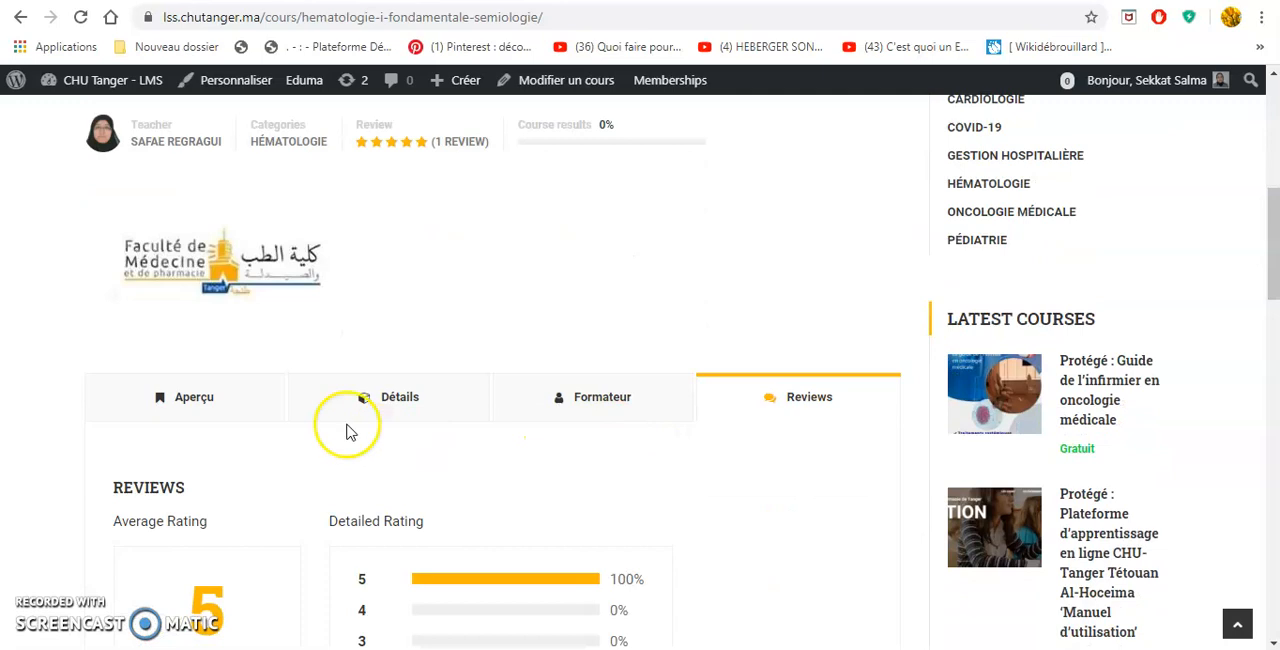
# Return to the course's Détails section and look through the Hématologie cellulaire lectures.
pyautogui.click(362, 412)
pyautogui.scroll(-5, 450, 435)
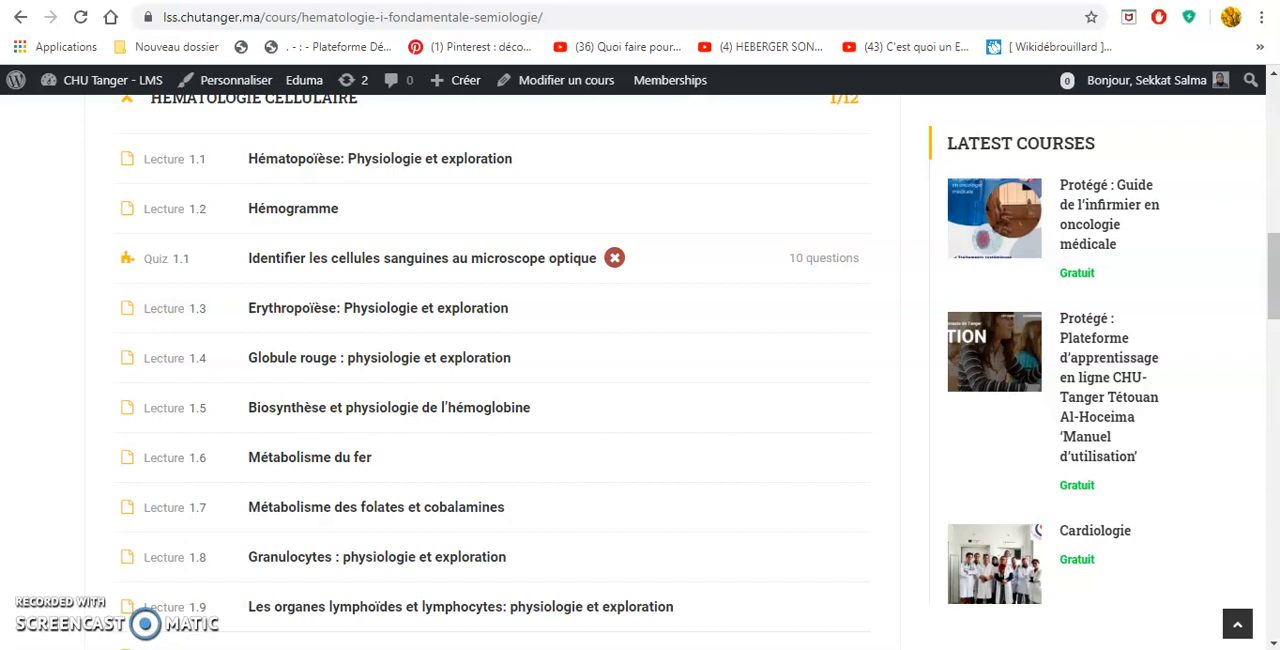
pyautogui.scroll(-2, 92, 572)
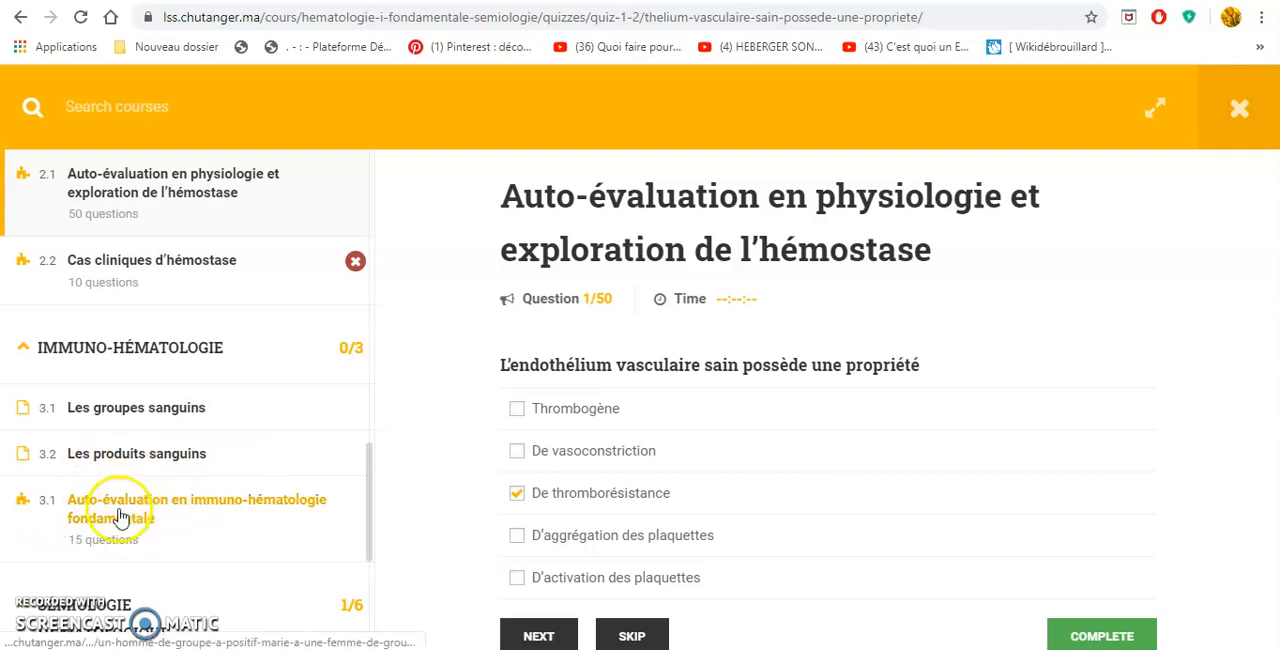
# Finish the Auto-évaluation en physiologie et exploration de l'hémostase quiz from its first question and confirm the submission.
pyautogui.scroll(-2, 676, 435)
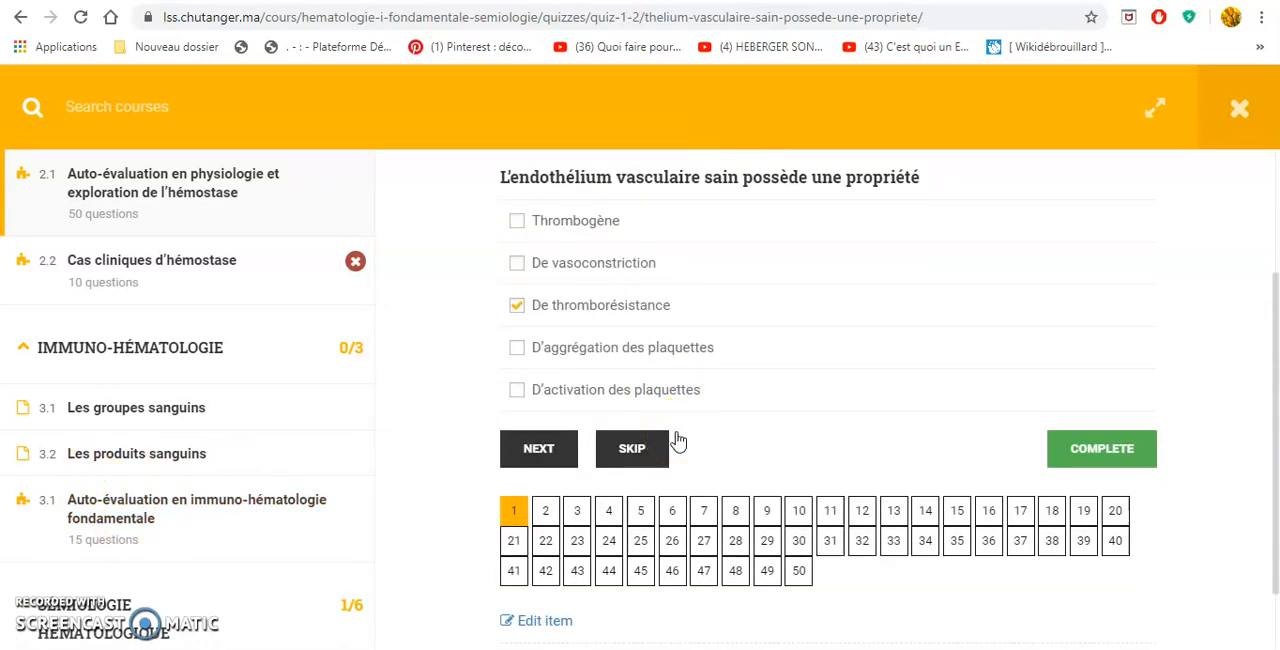
pyautogui.scroll(1, 650, 400)
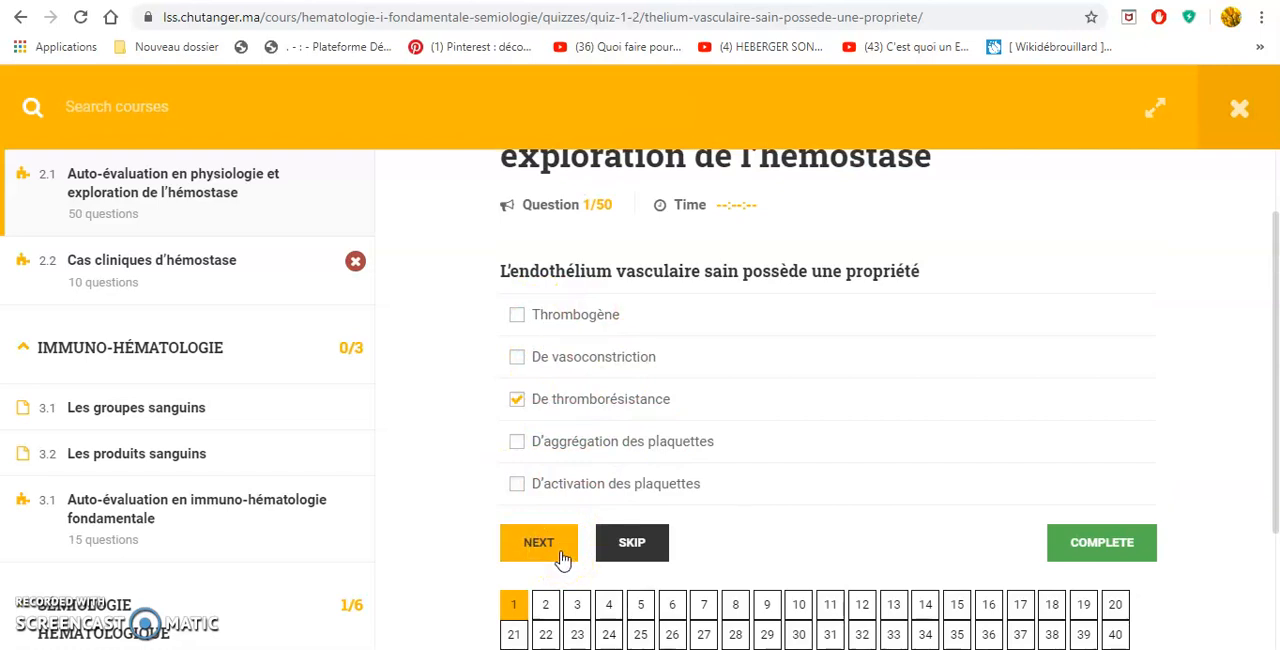
pyautogui.click(646, 552)
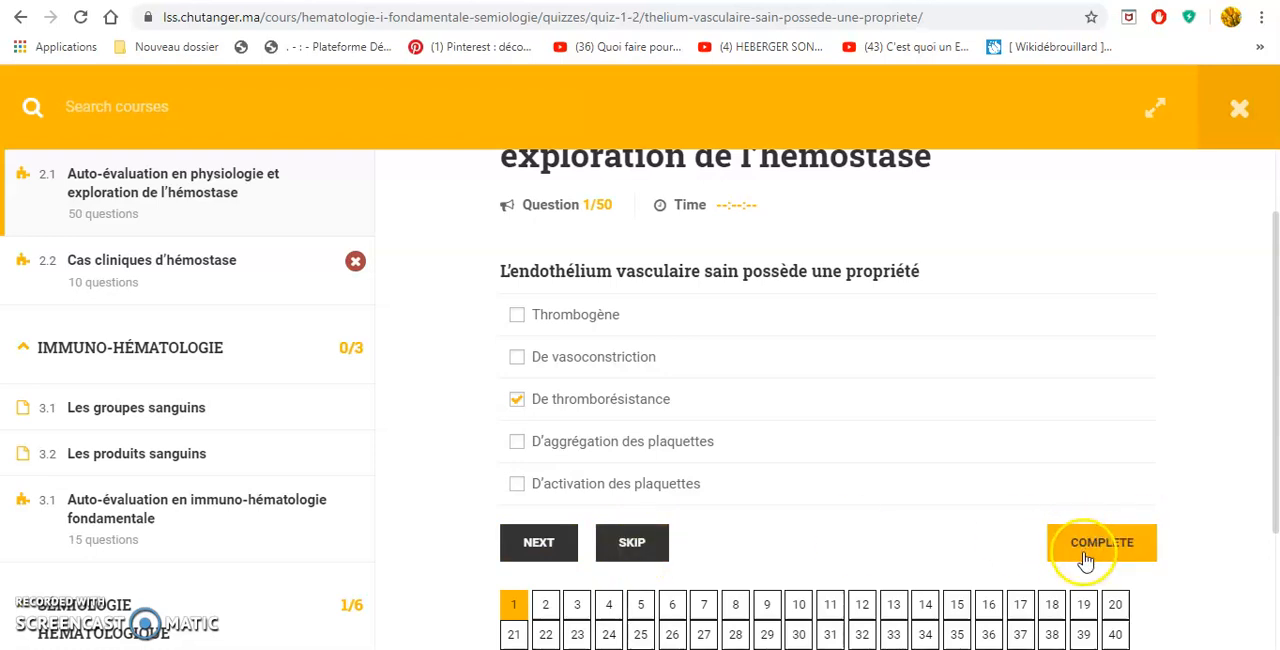
pyautogui.scroll(-1, 1087, 558)
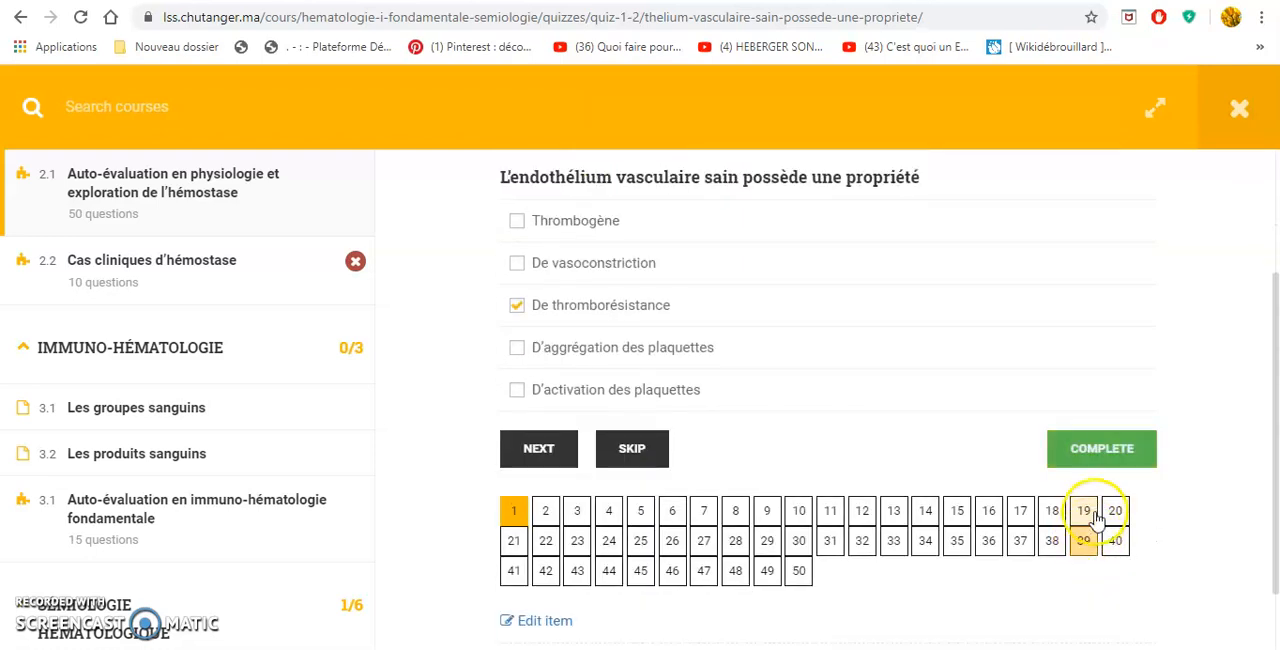
pyautogui.click(1104, 459)
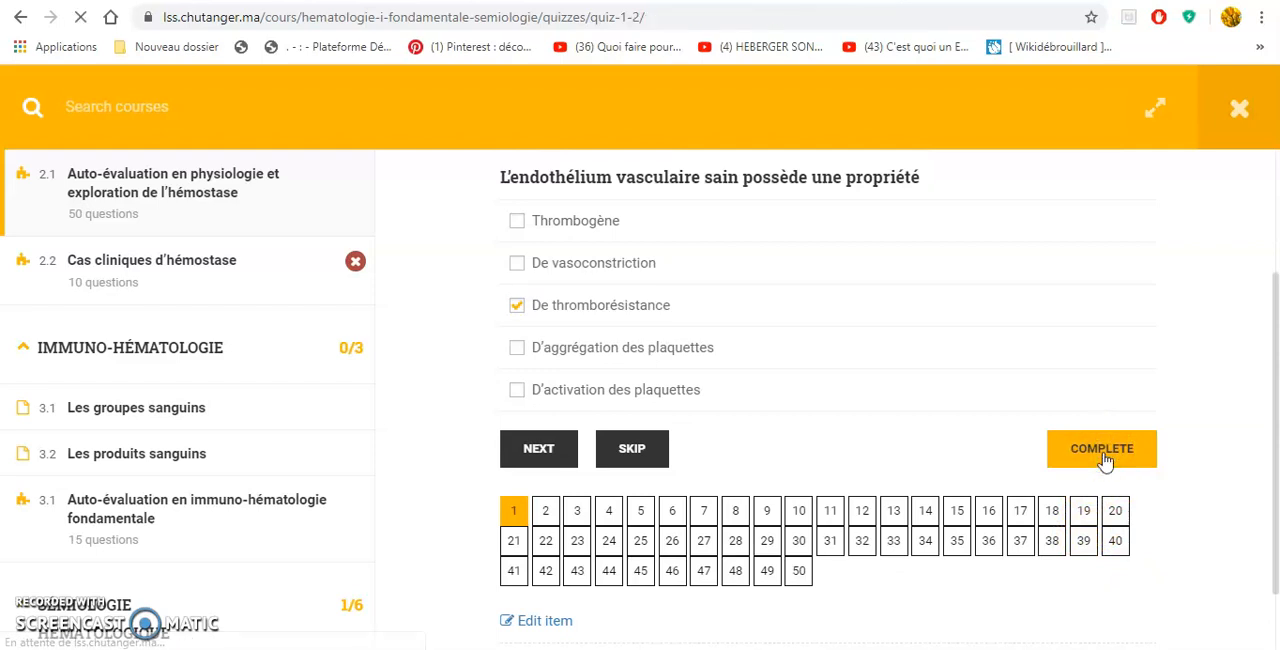
pyautogui.click(1085, 455)
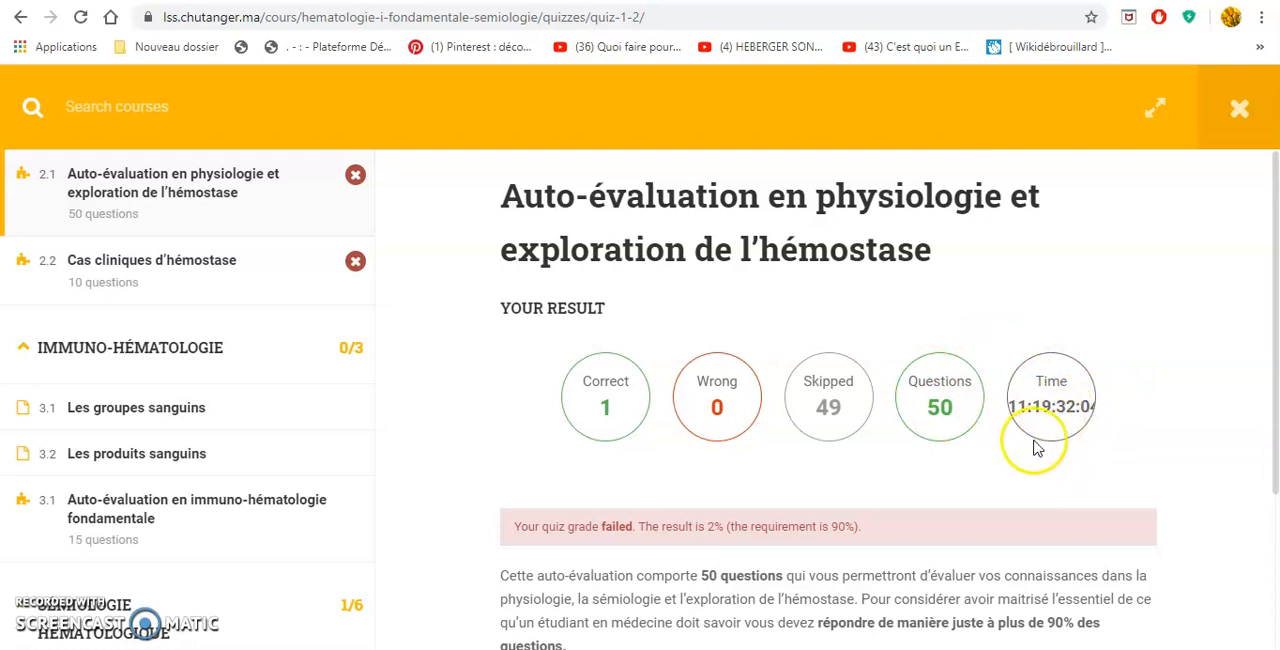
# Examine the hémostase quiz's result page and open the review of its answered questions.
pyautogui.scroll(-1, 694, 591)
pyautogui.scroll(1, 694, 591)
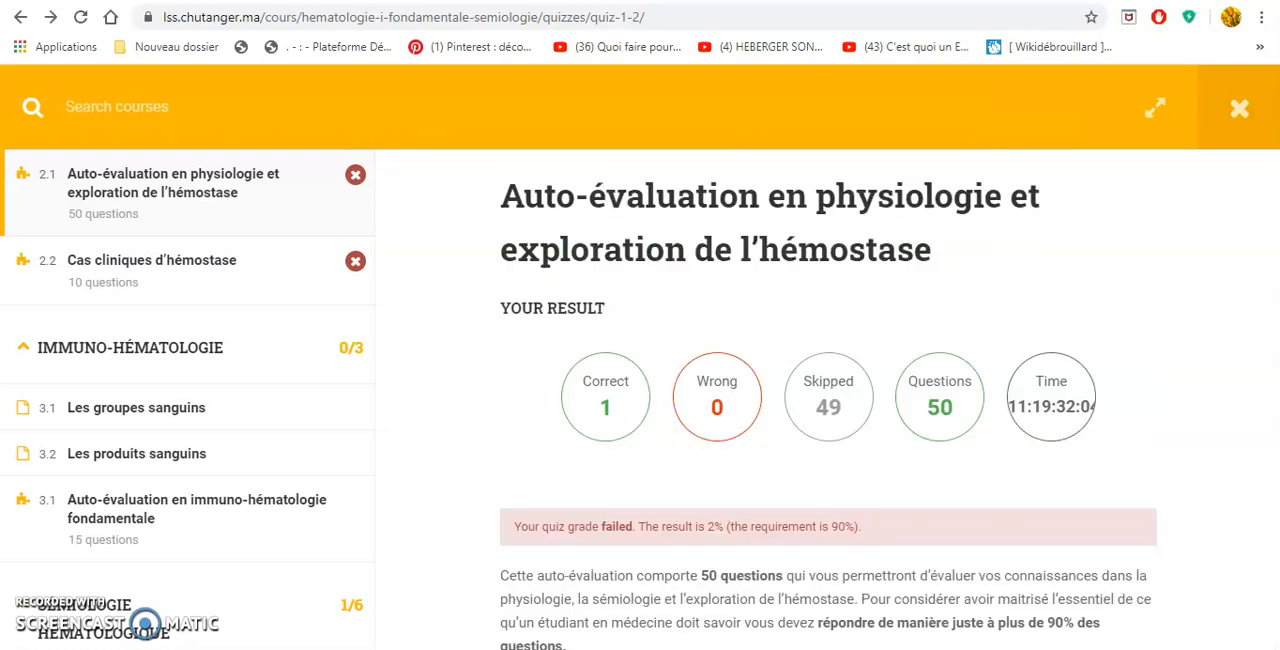
pyautogui.scroll(-2, 712, 551)
pyautogui.scroll(1, 700, 551)
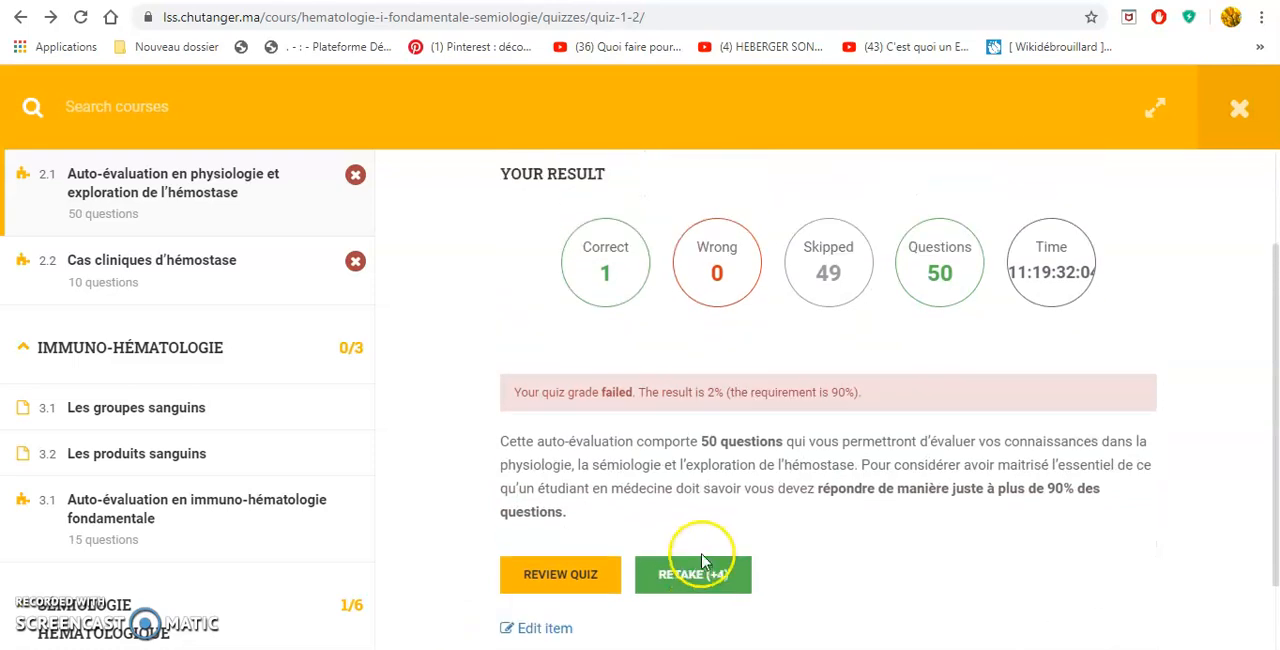
pyautogui.click(555, 588)
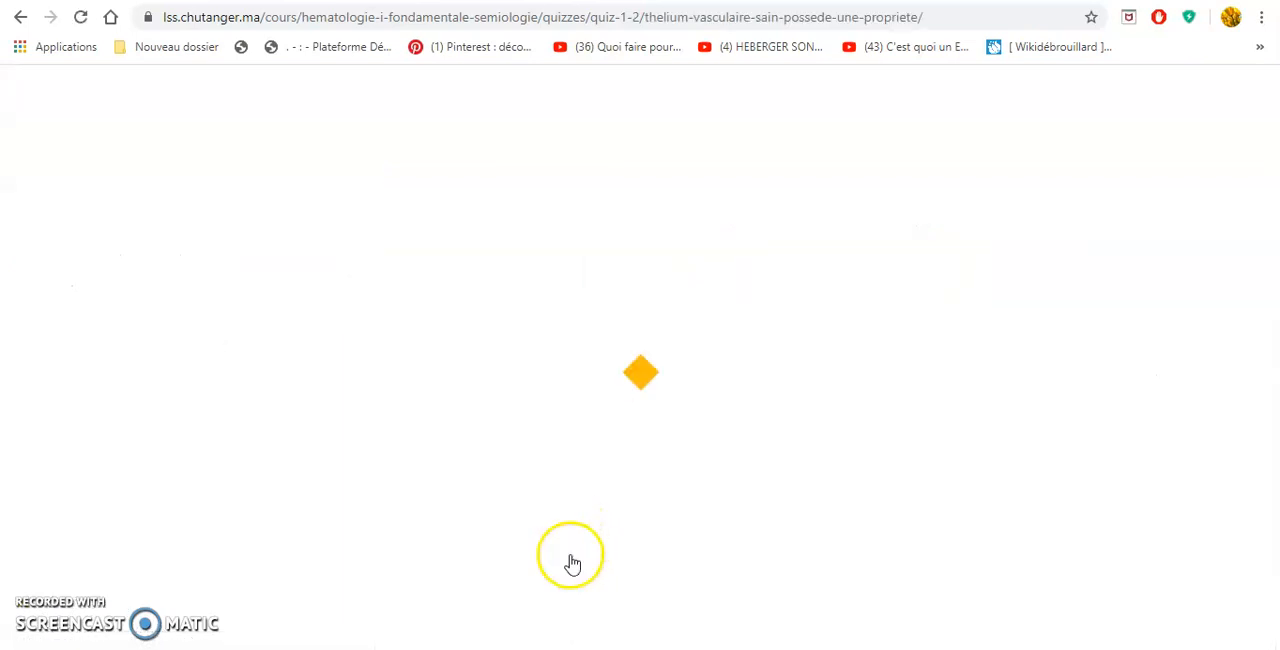
pyautogui.scroll(-2, 569, 572)
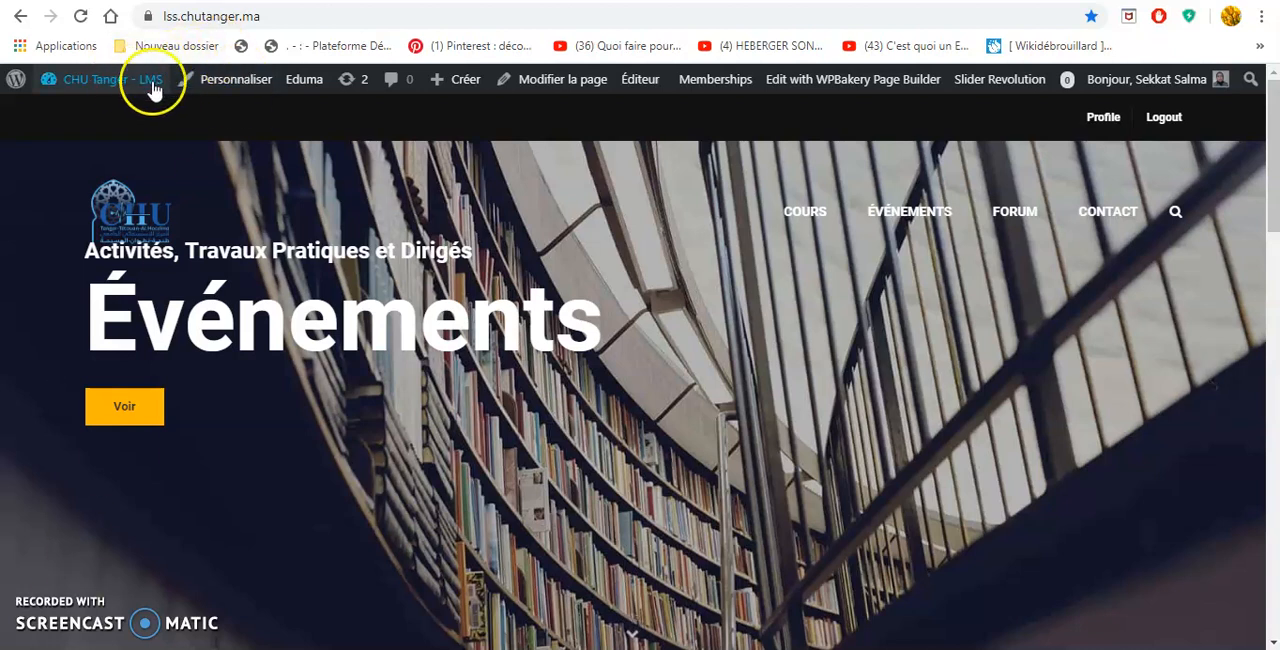
# Go to the site's admin dashboard and start a new course in LearnPress.
pyautogui.click(100, 90)
pyautogui.click(104, 117)
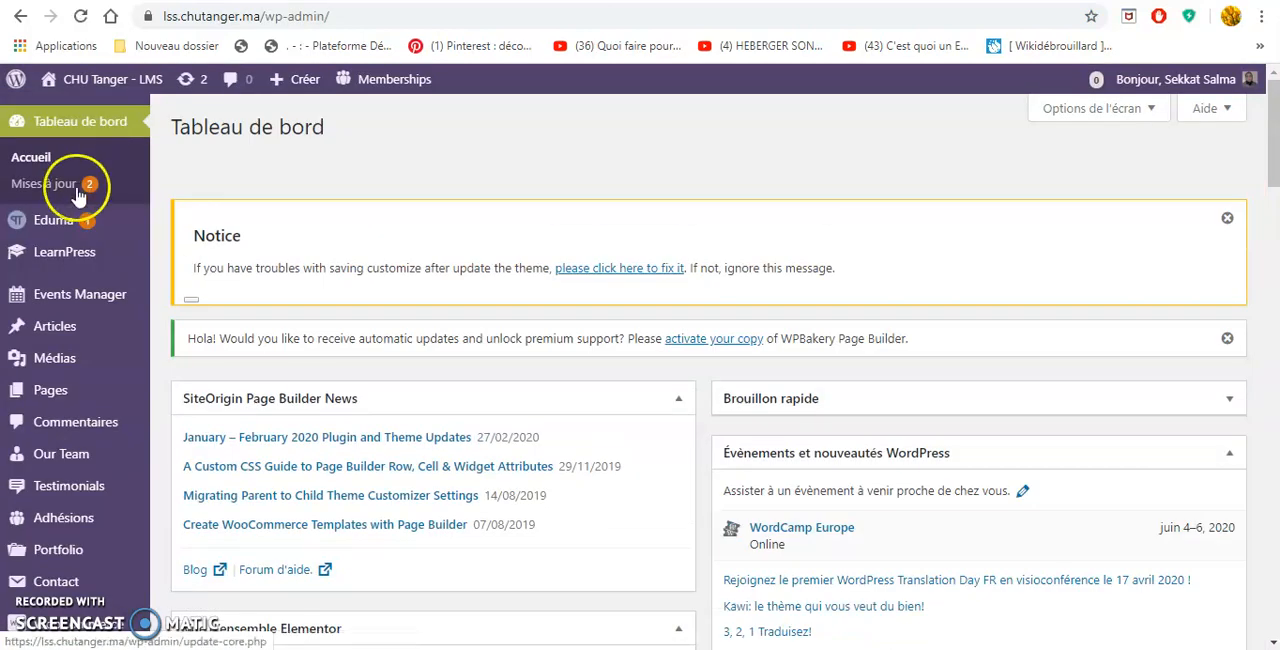
pyautogui.moveTo(62, 262)
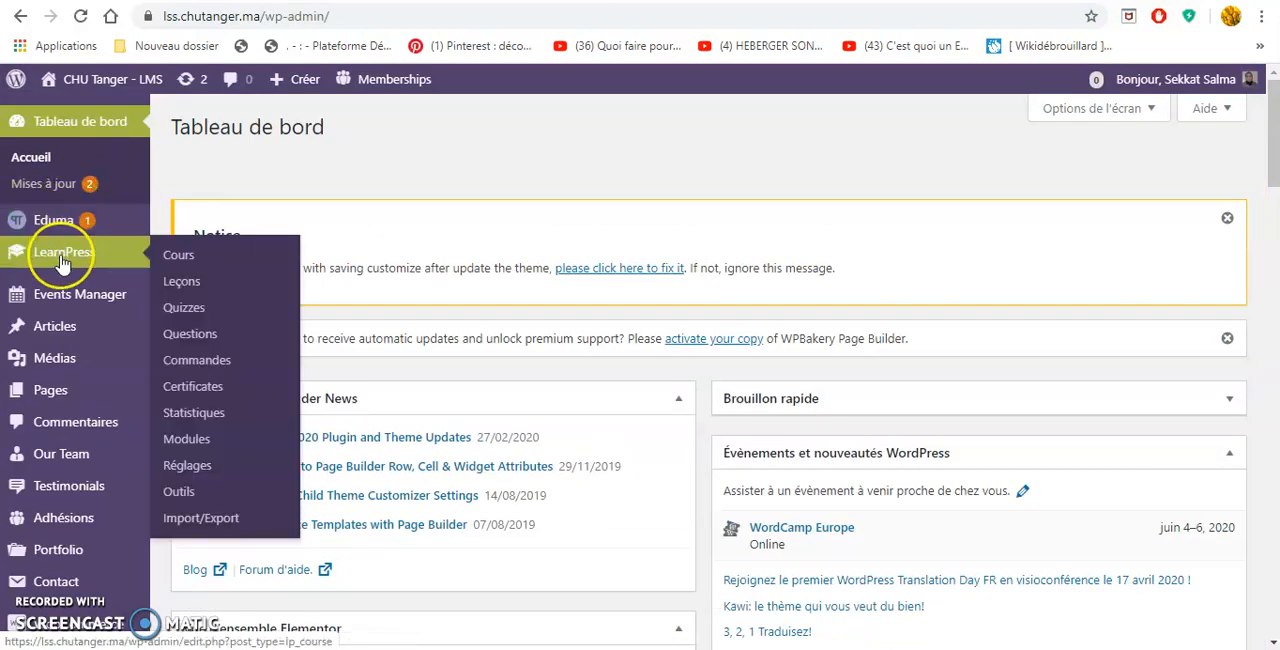
pyautogui.click(167, 258)
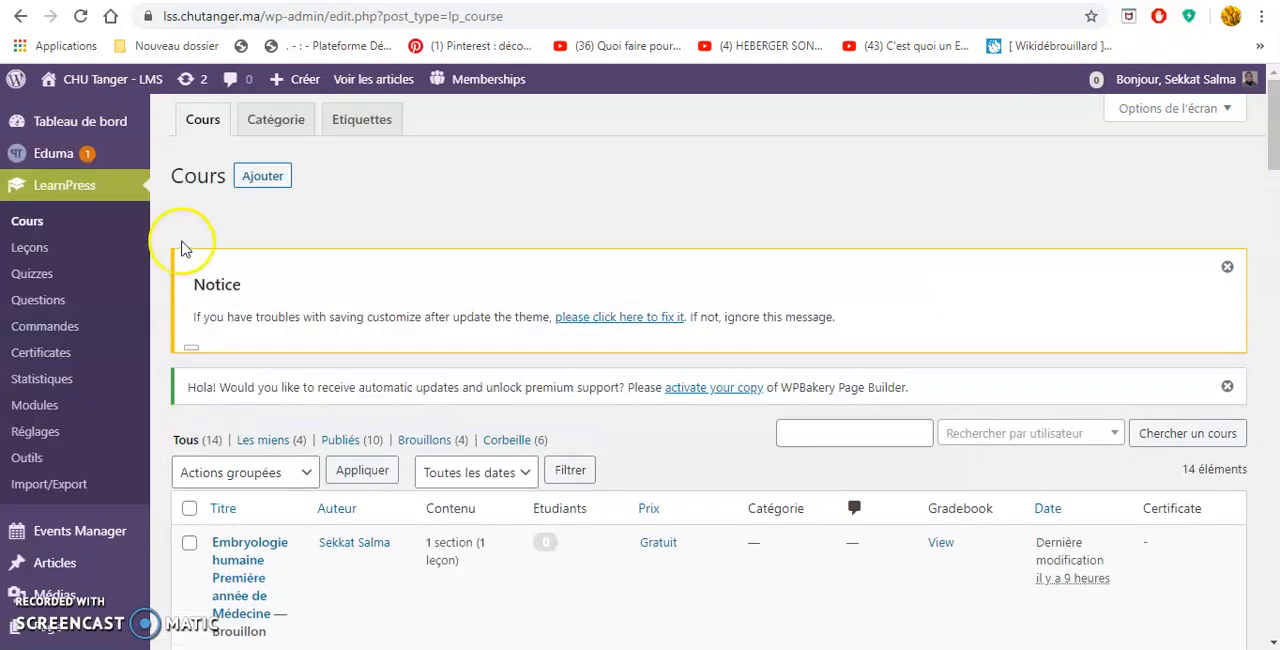
pyautogui.click(263, 180)
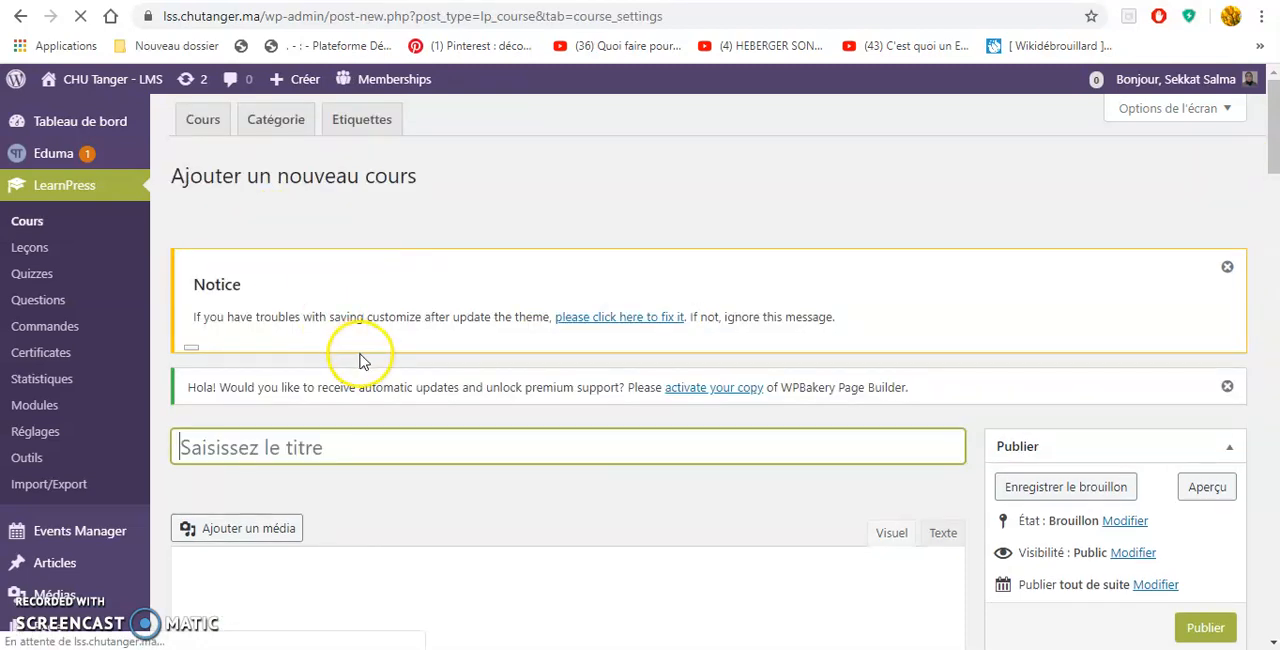
# Add a section named section1 to the new course's Détails.
pyautogui.scroll(-2, 372, 390)
pyautogui.scroll(-1, 381, 378)
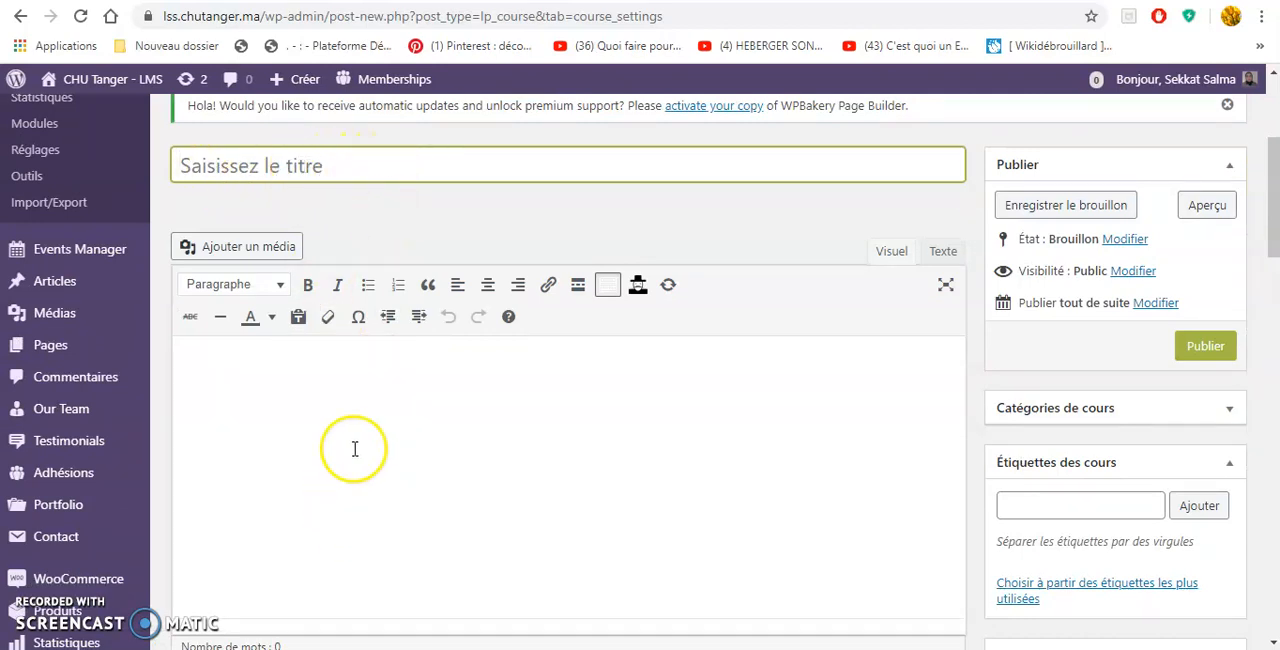
pyautogui.scroll(-2, 354, 449)
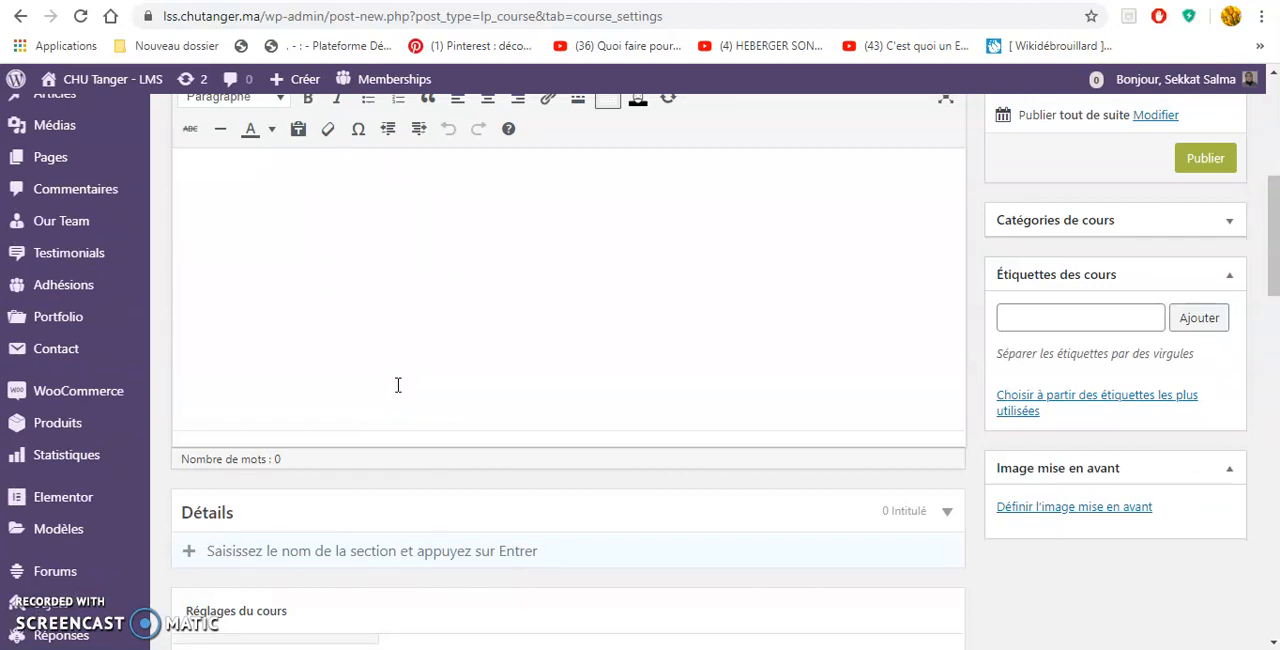
pyautogui.scroll(-1, 398, 385)
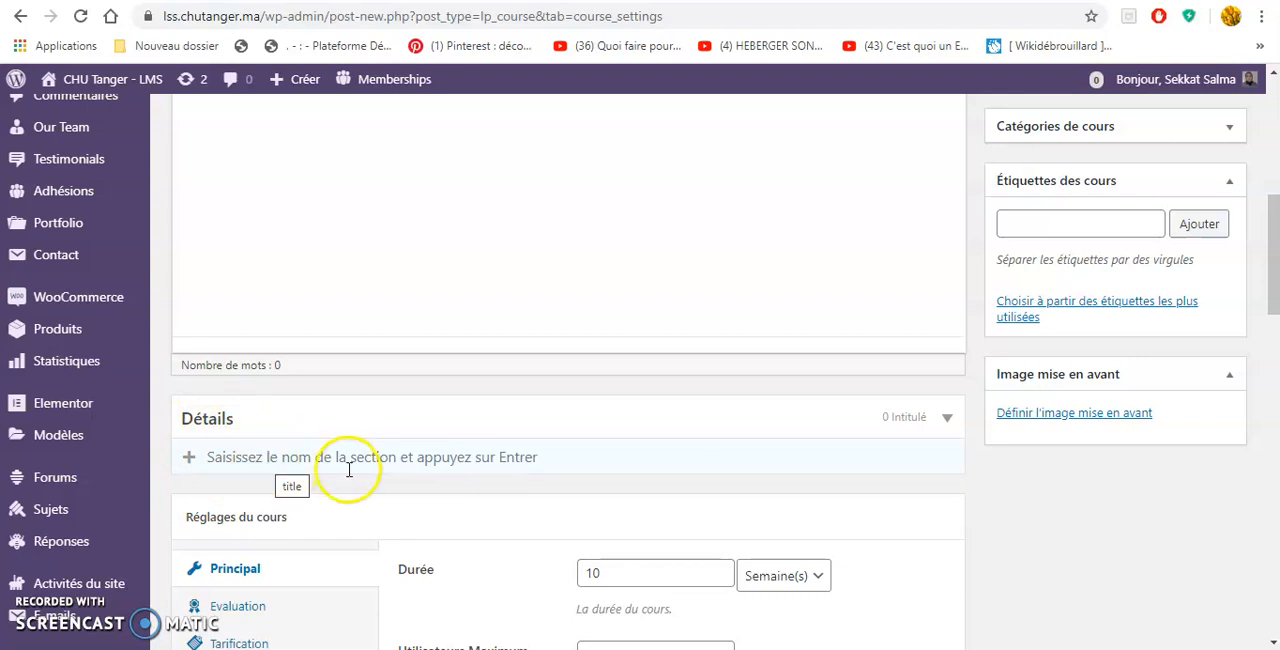
pyautogui.scroll(-1, 353, 470)
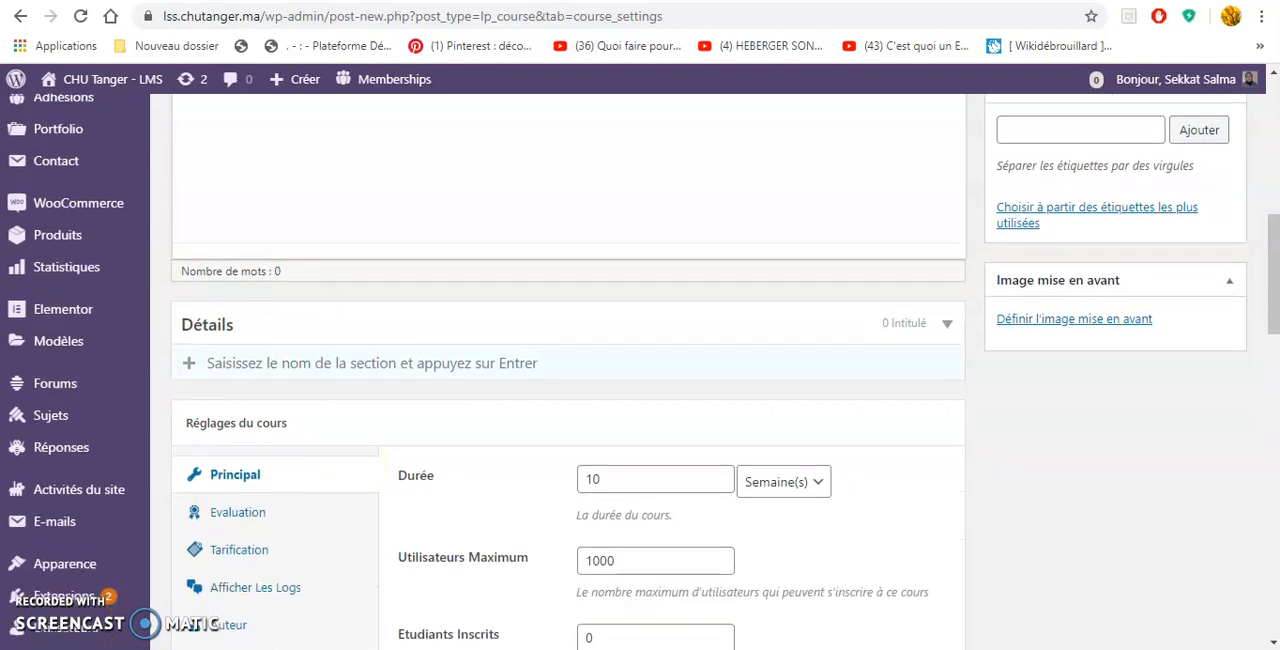
pyautogui.click(267, 364)
pyautogui.click(267, 365)
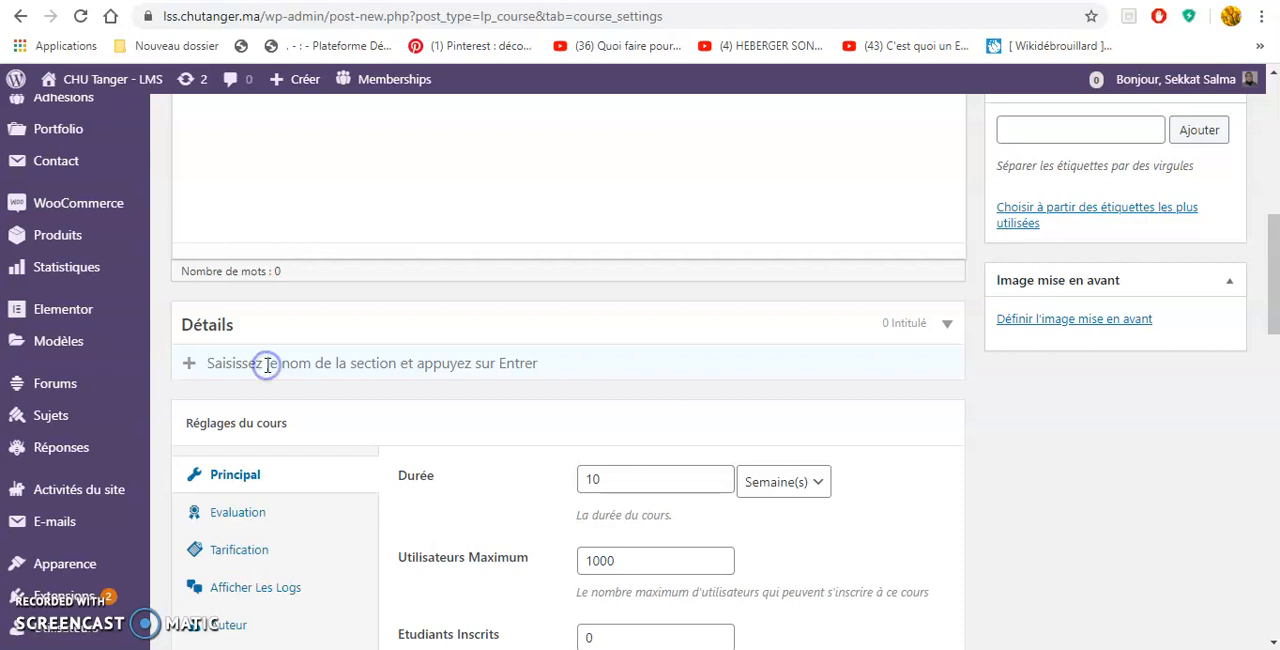
pyautogui.write('section1')
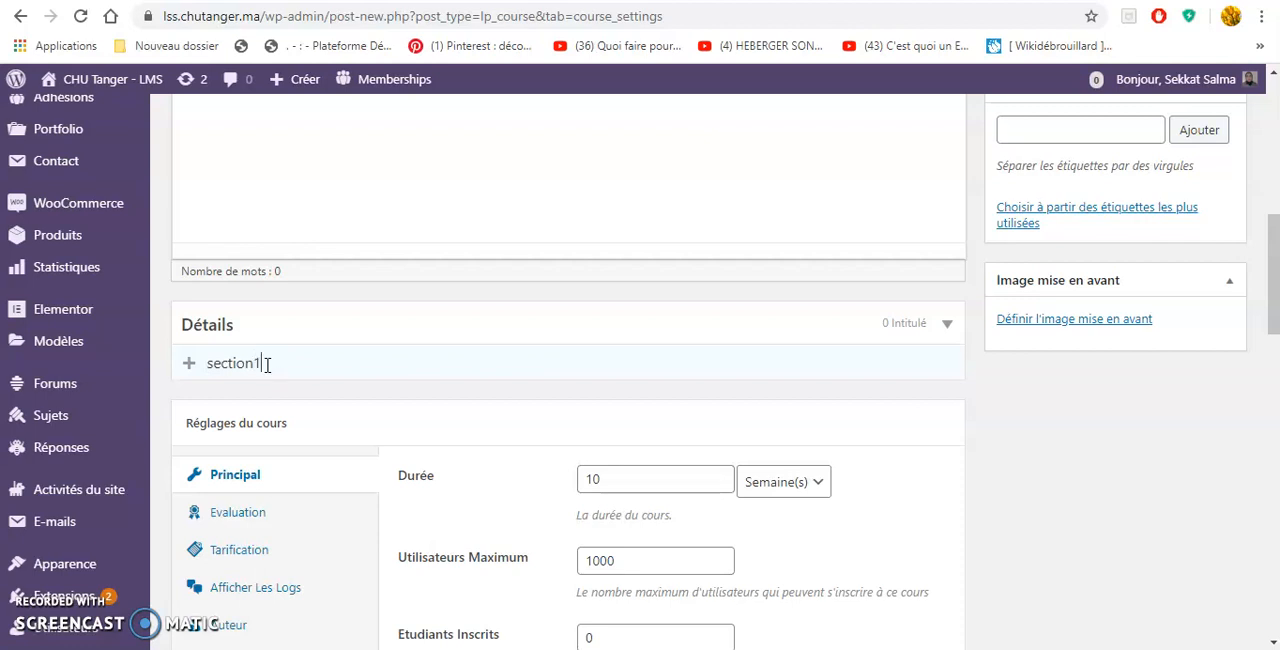
pyautogui.press('Return')
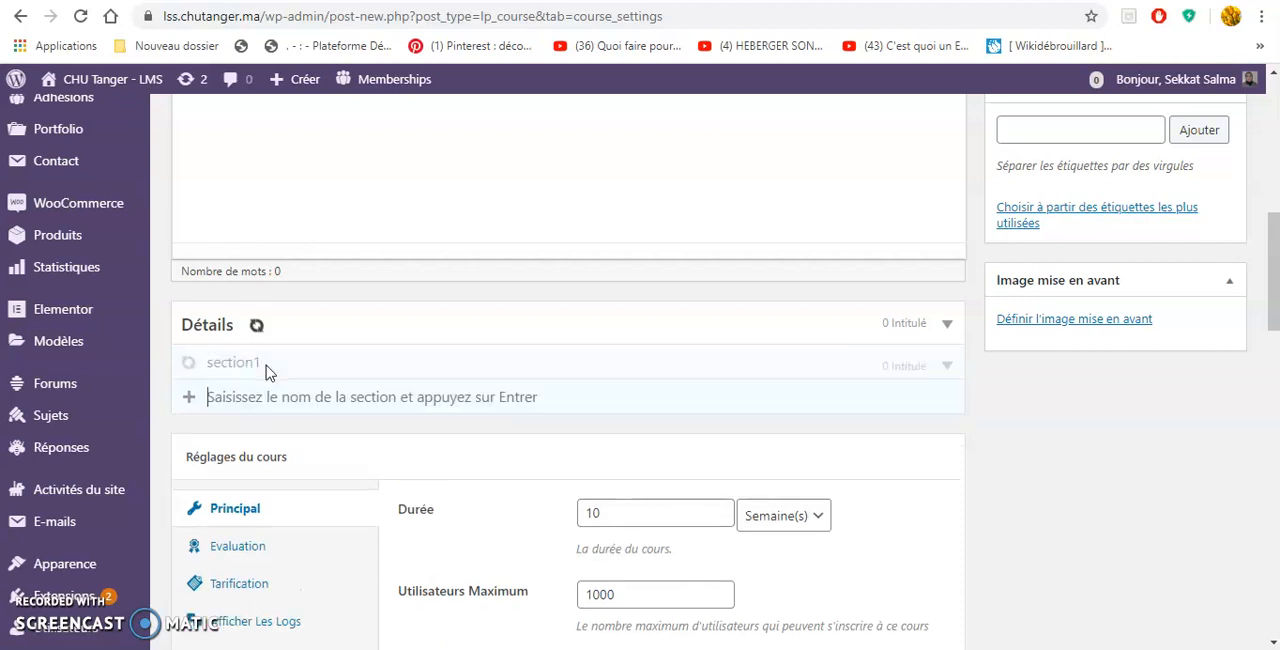
# Expand section1 and create a lesson named leçon1 in it.
pyautogui.click(263, 380)
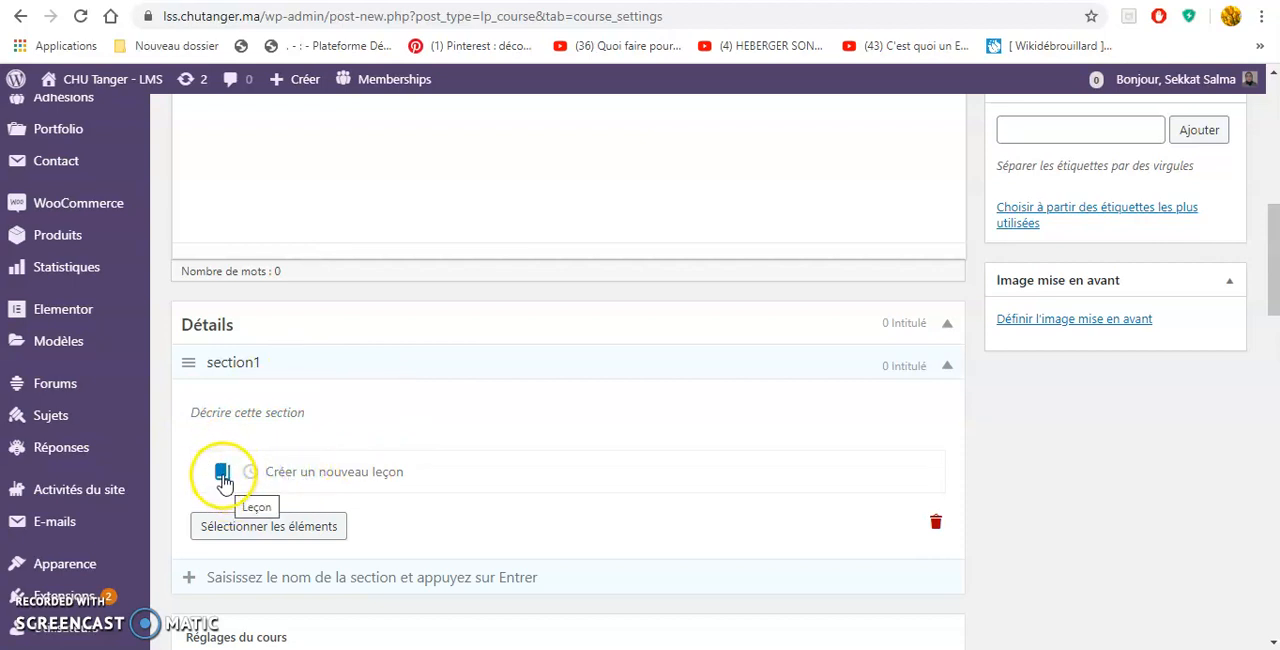
pyautogui.click(283, 472)
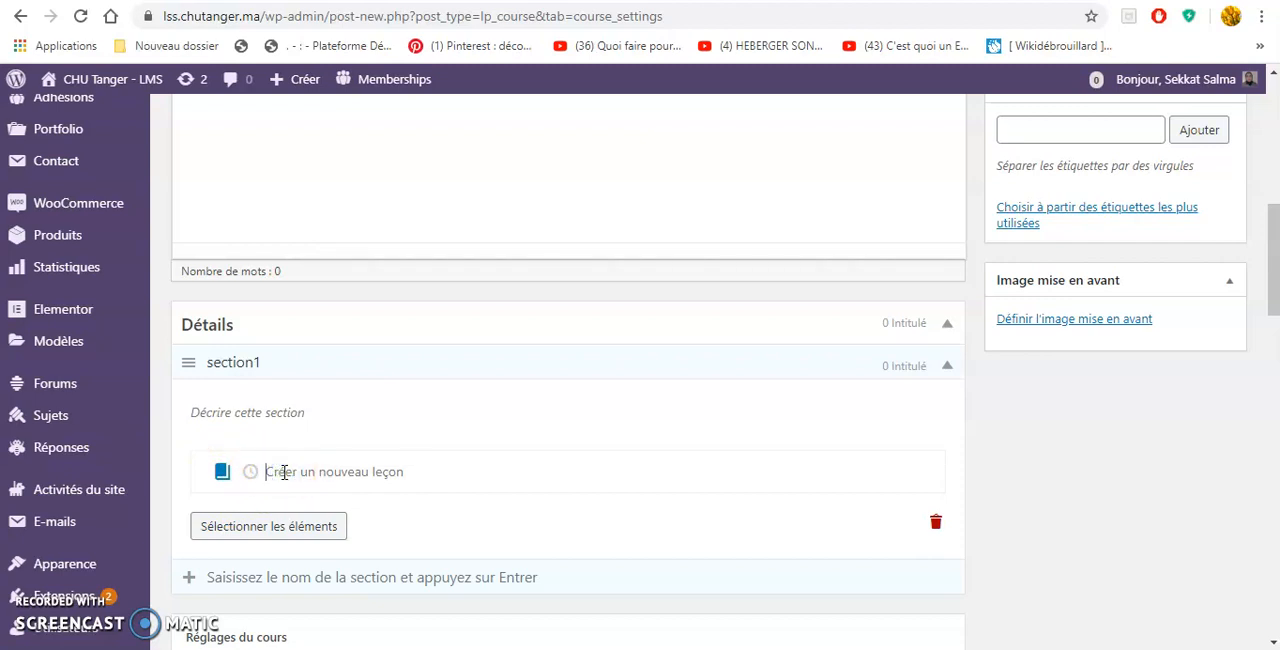
pyautogui.write('leçon1')
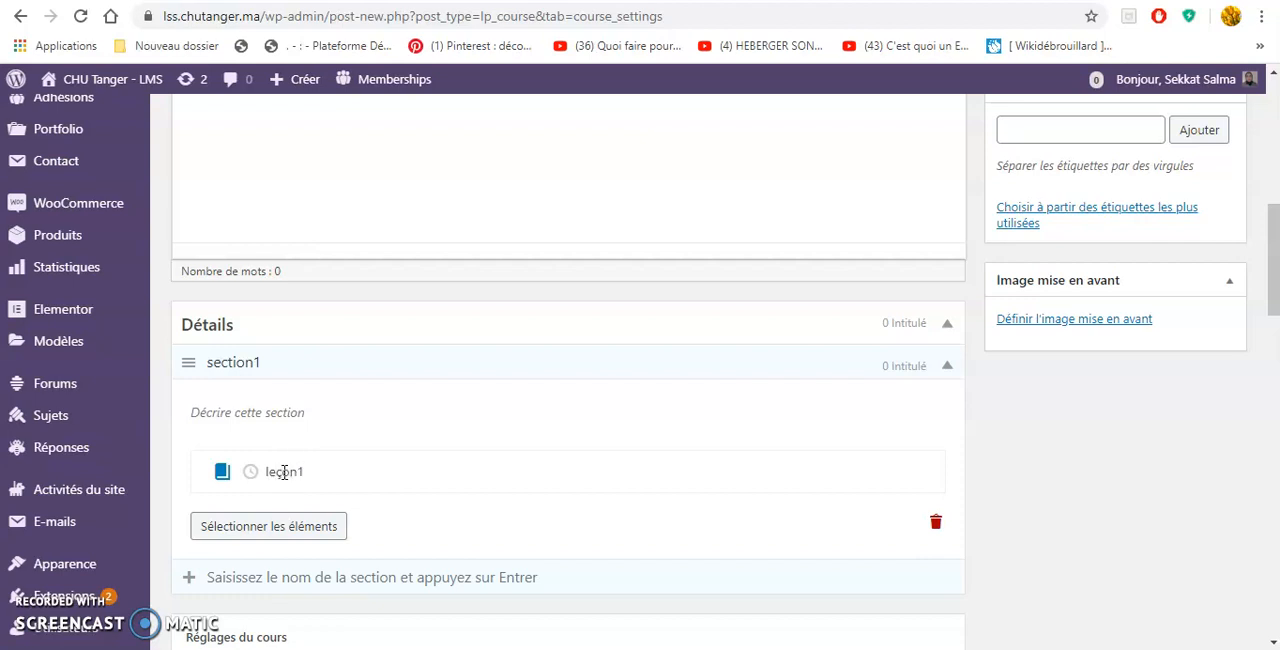
pyautogui.press('Return')
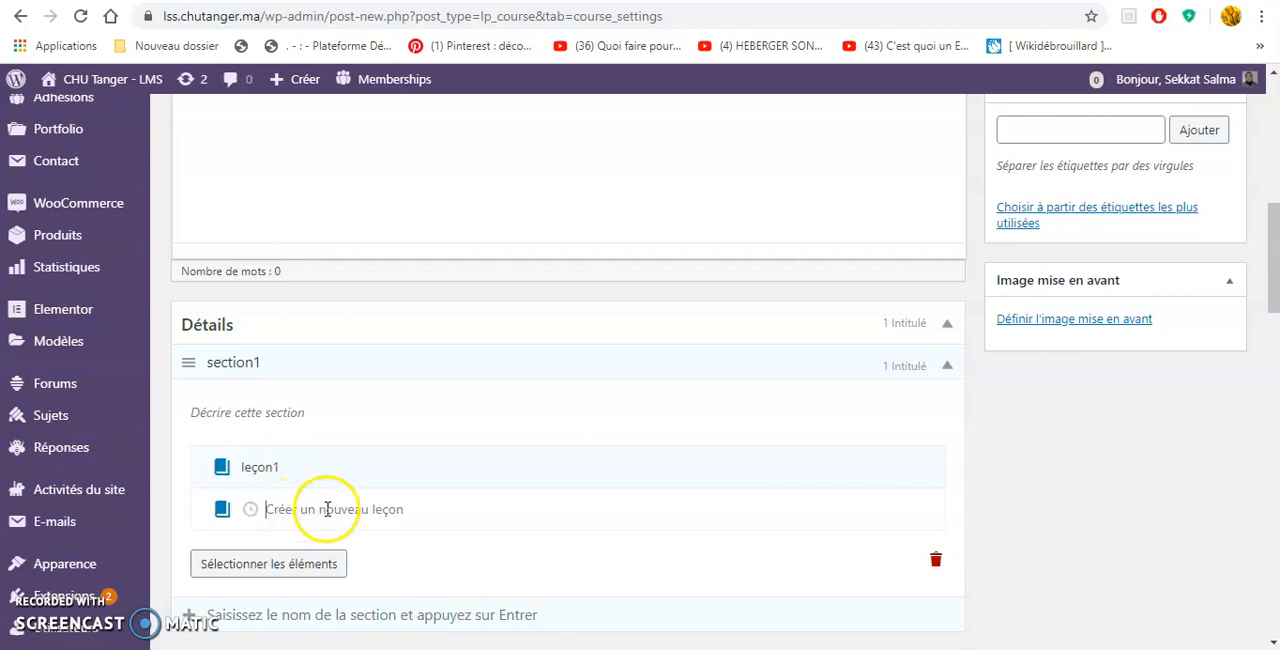
# Create a quiz named questionnaire1 below leçon1 in section1.
pyautogui.click(251, 511)
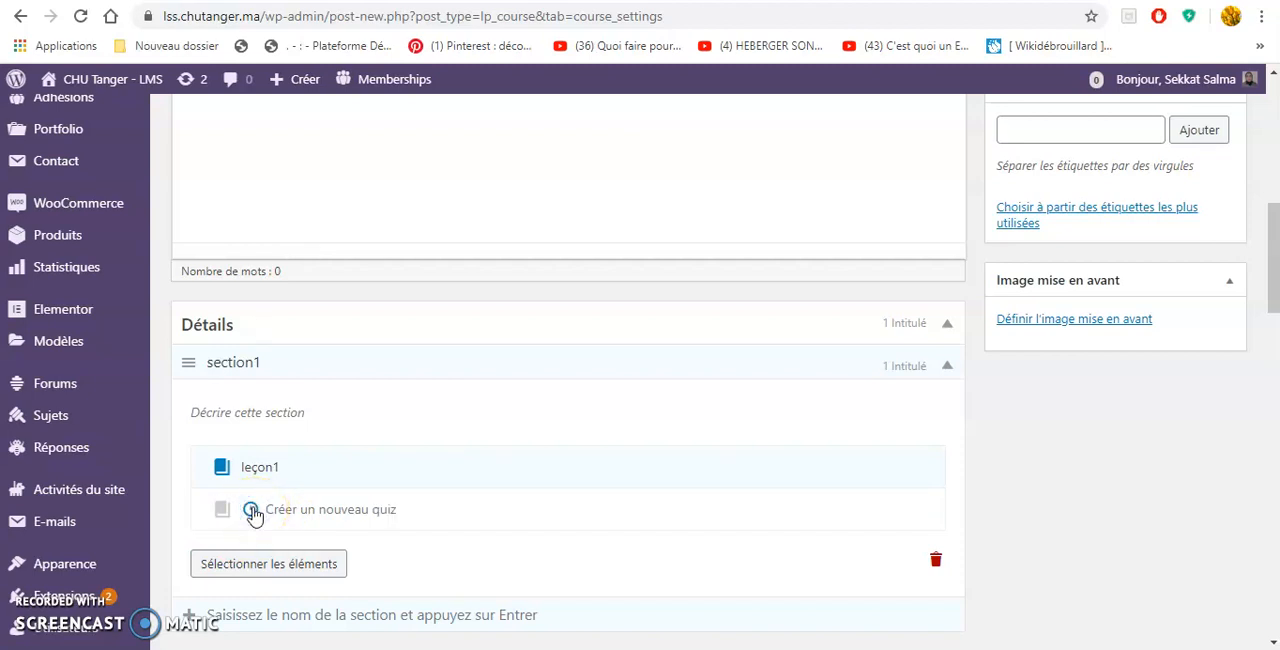
pyautogui.click(337, 510)
pyautogui.write('q')
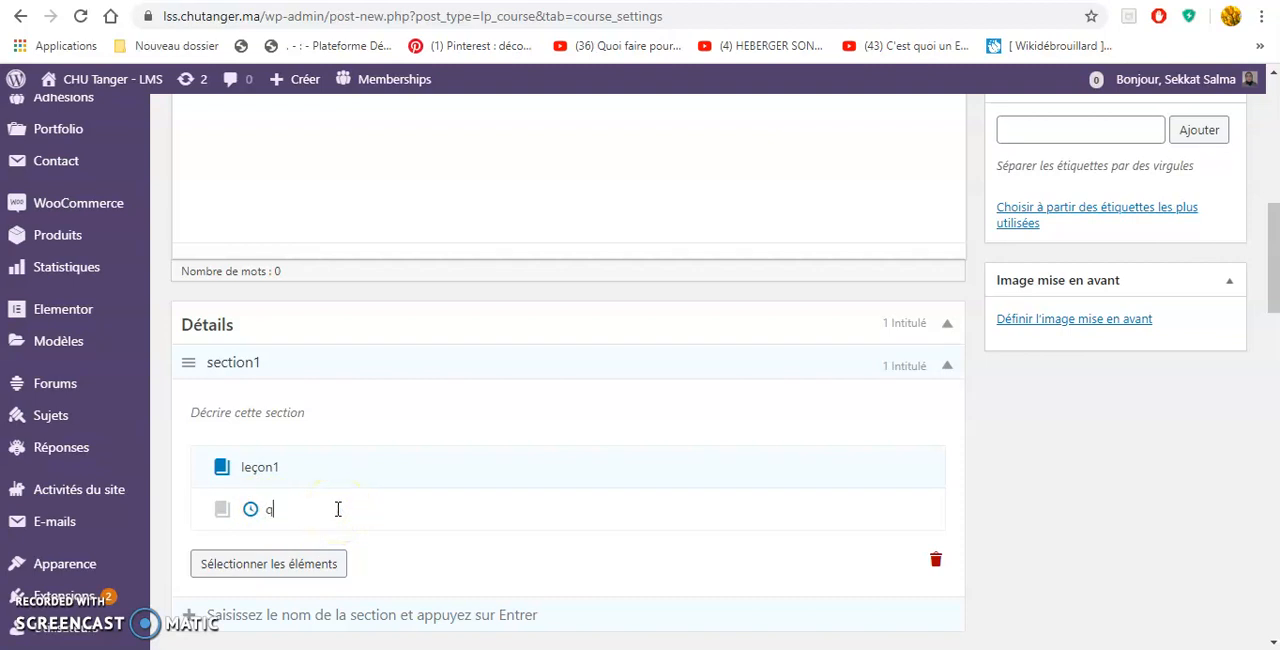
pyautogui.write('uestionnaire1')
pyautogui.press('Return')
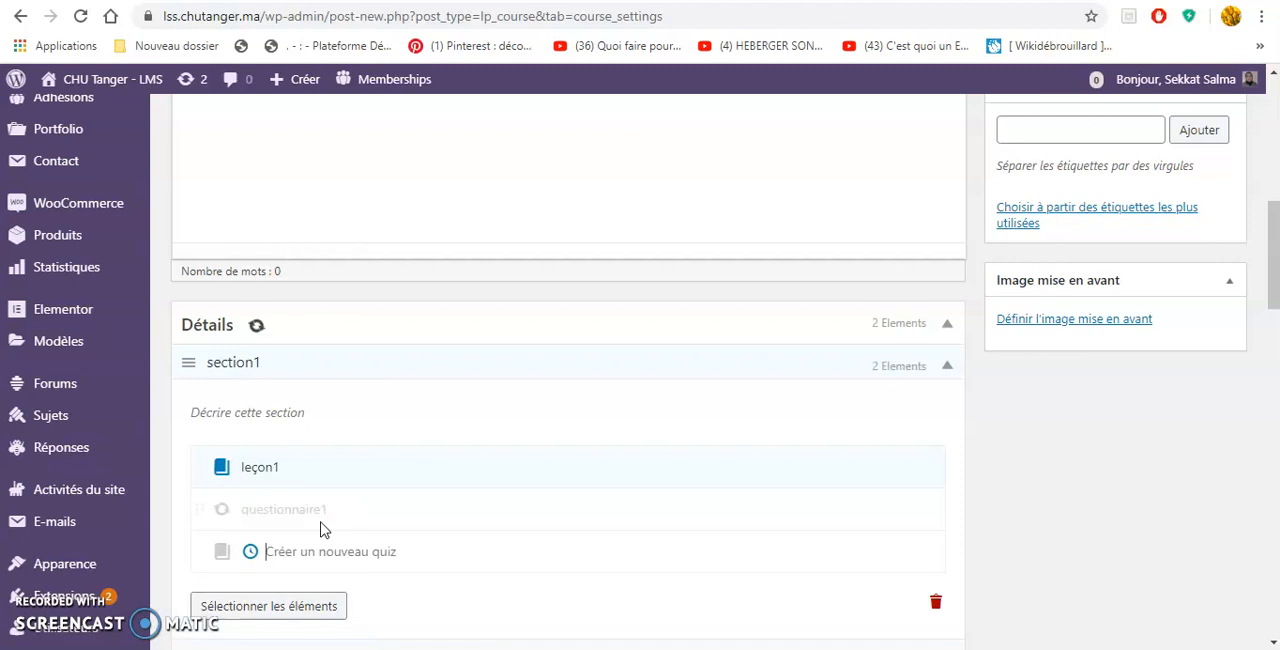
pyautogui.click(306, 543)
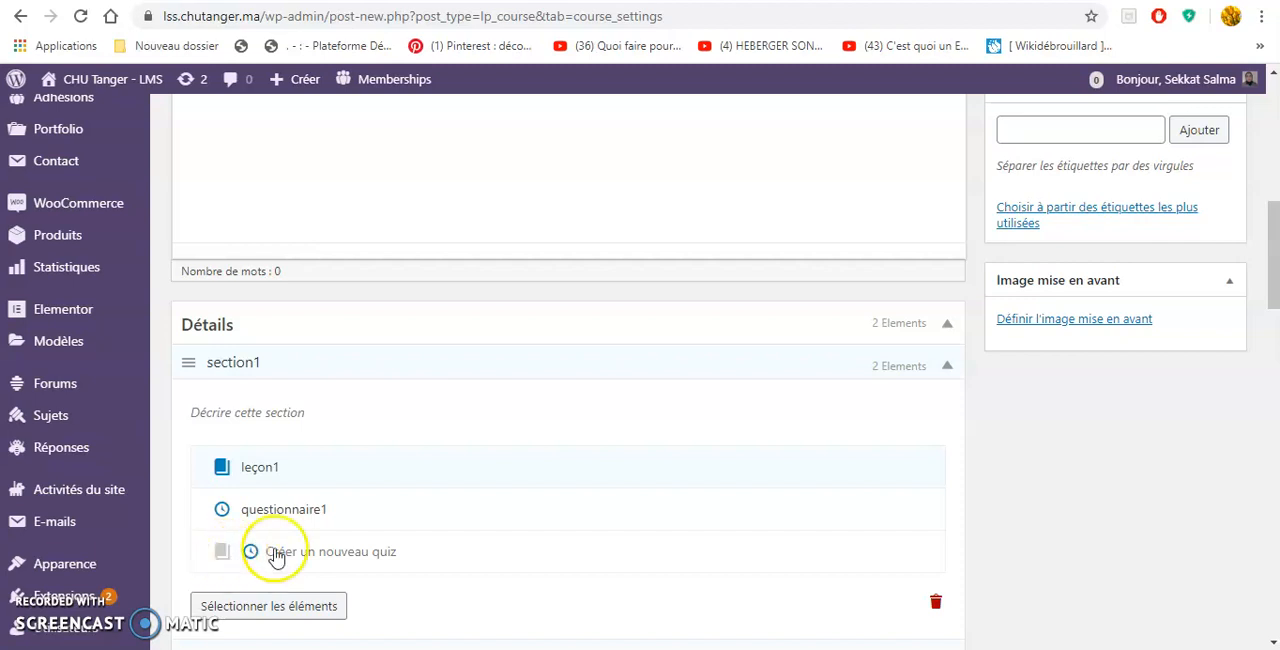
pyautogui.click(339, 541)
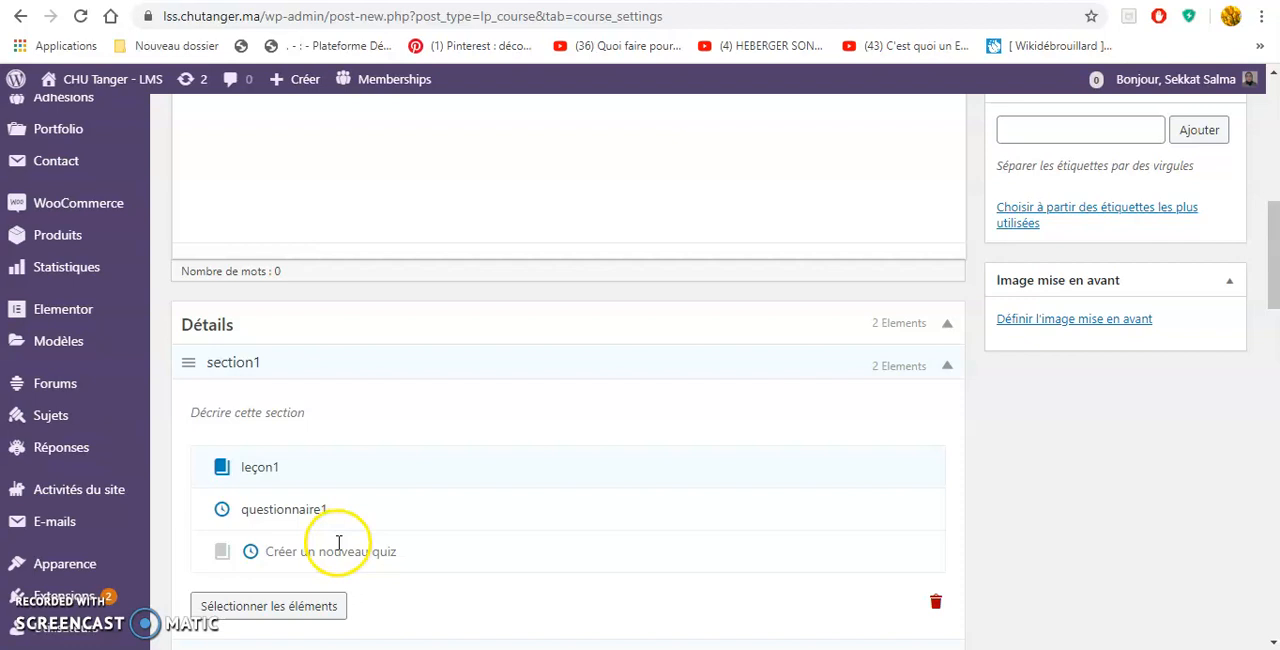
# Examine the new course's draft and publishing options, view the visibility choices and cancel the visibility edit.
pyautogui.scroll(5, 1249, 323)
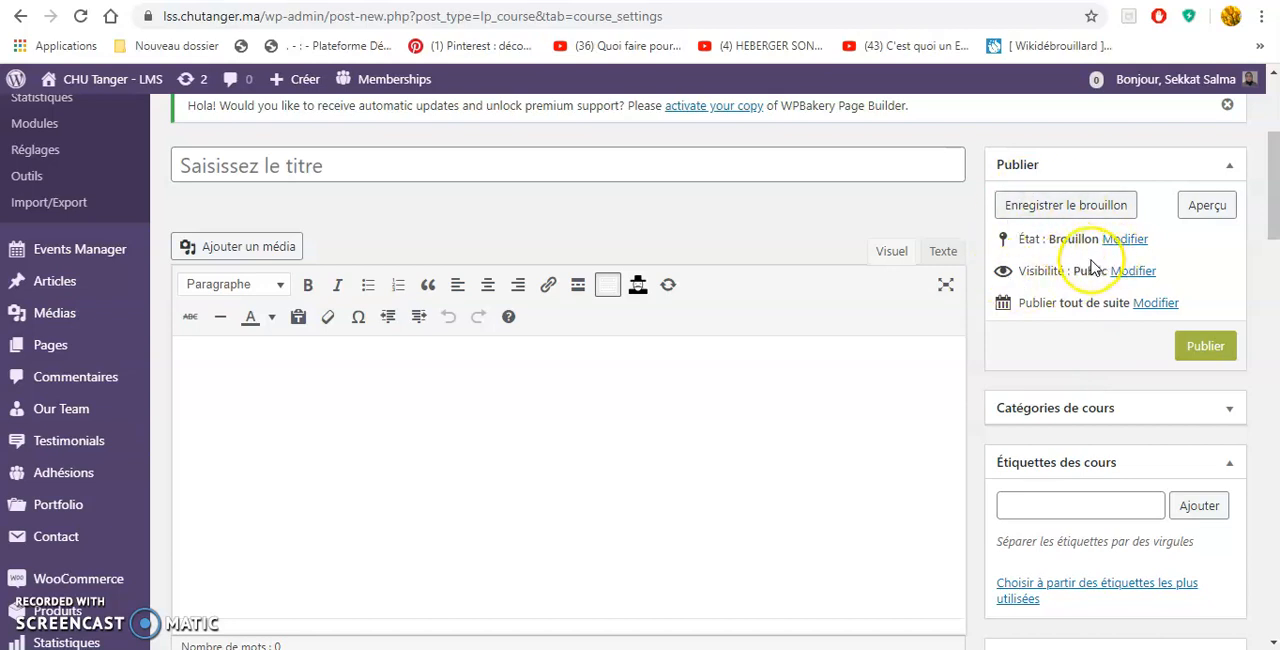
pyautogui.scroll(-2, 1093, 268)
pyautogui.scroll(2, 1093, 268)
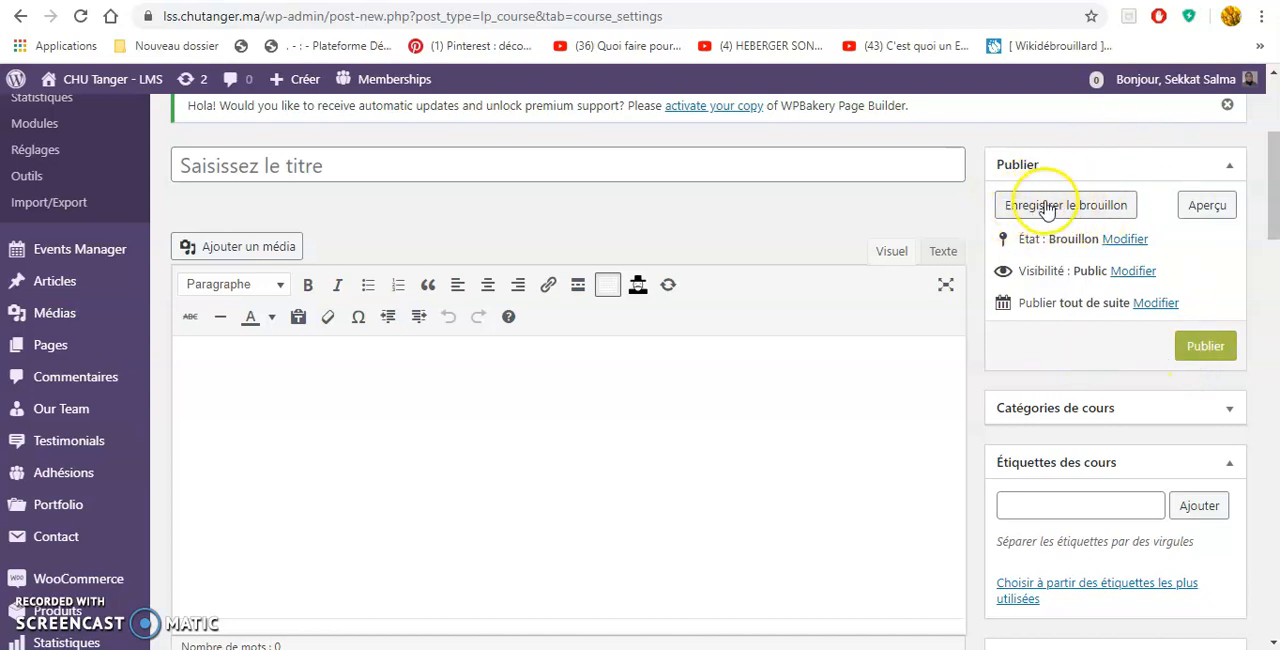
pyautogui.click(1110, 210)
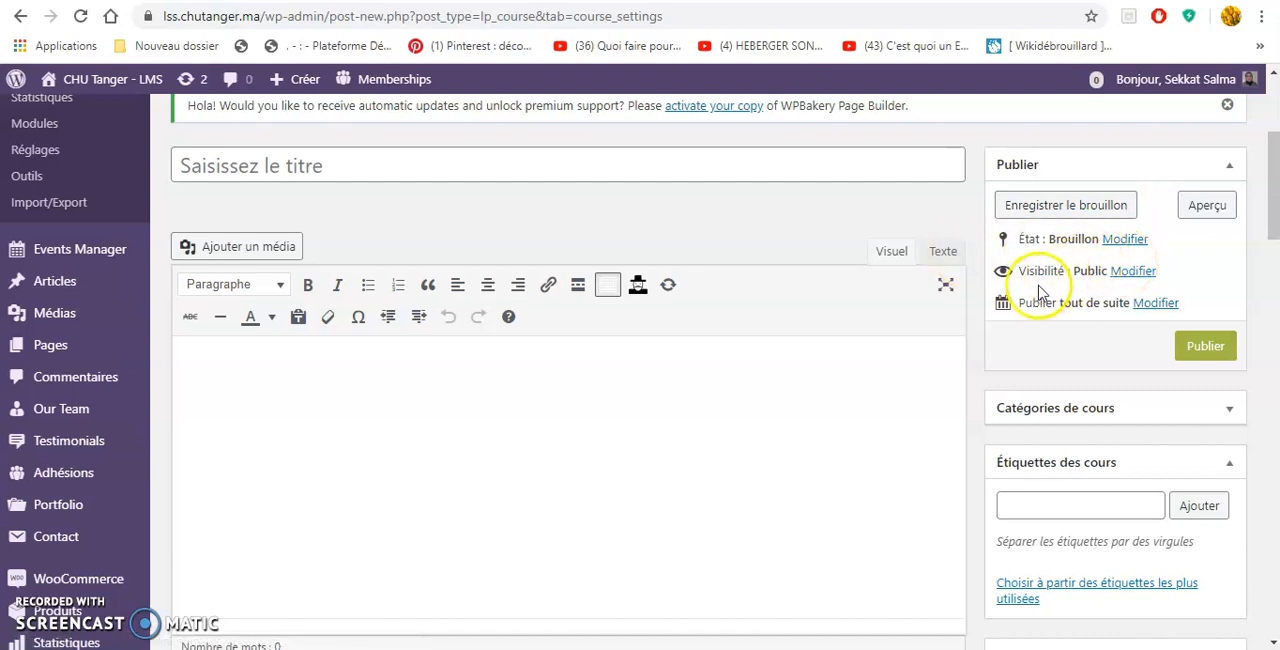
pyautogui.click(1126, 276)
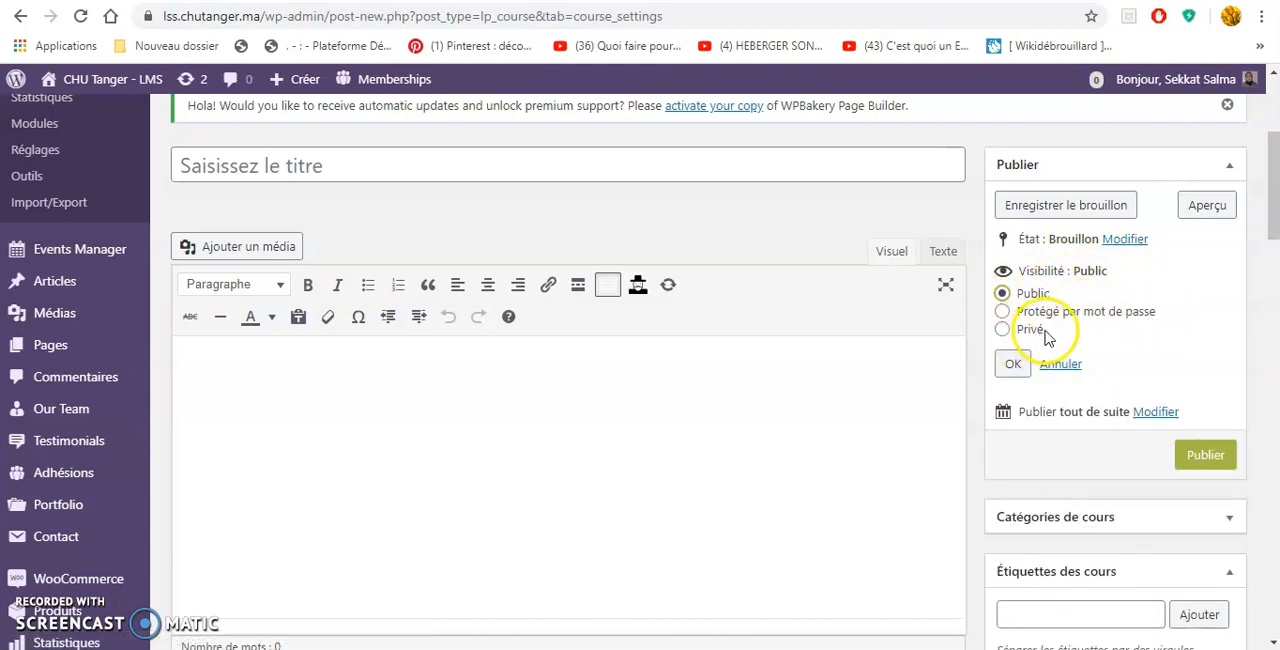
pyautogui.click(1064, 366)
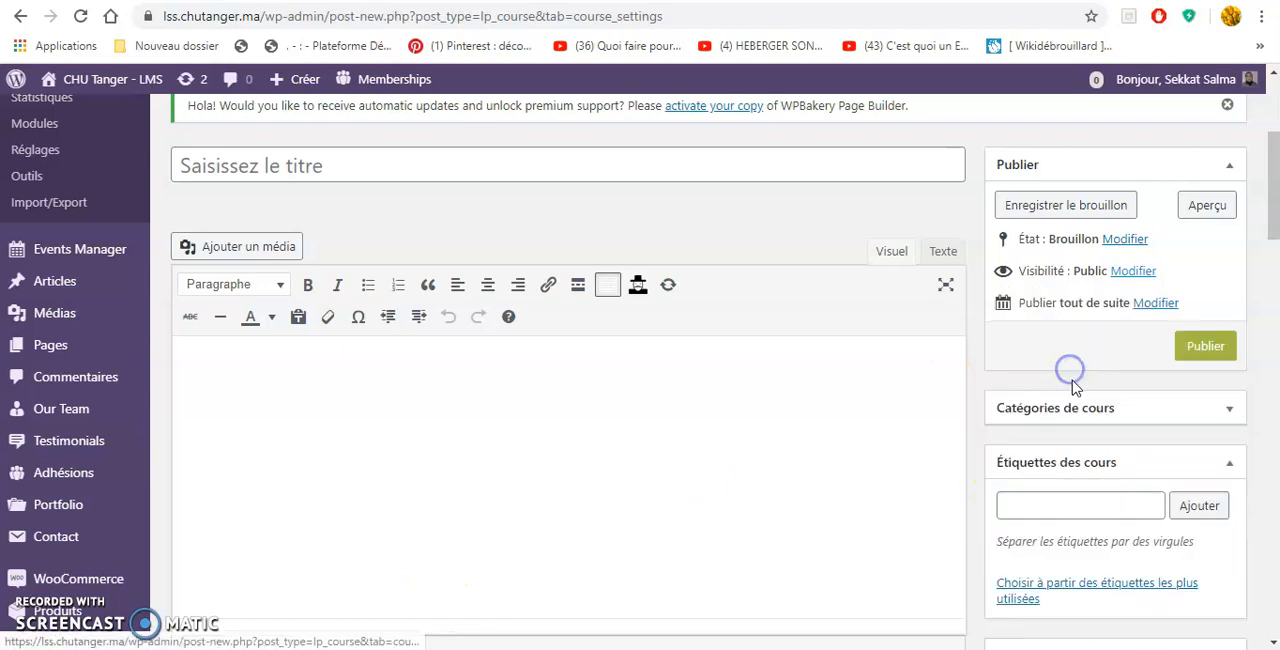
# Open the new course's publication date settings and examine its course categories, tags and featured image options.
pyautogui.scroll(-2, 1100, 318)
pyautogui.scroll(2, 1125, 308)
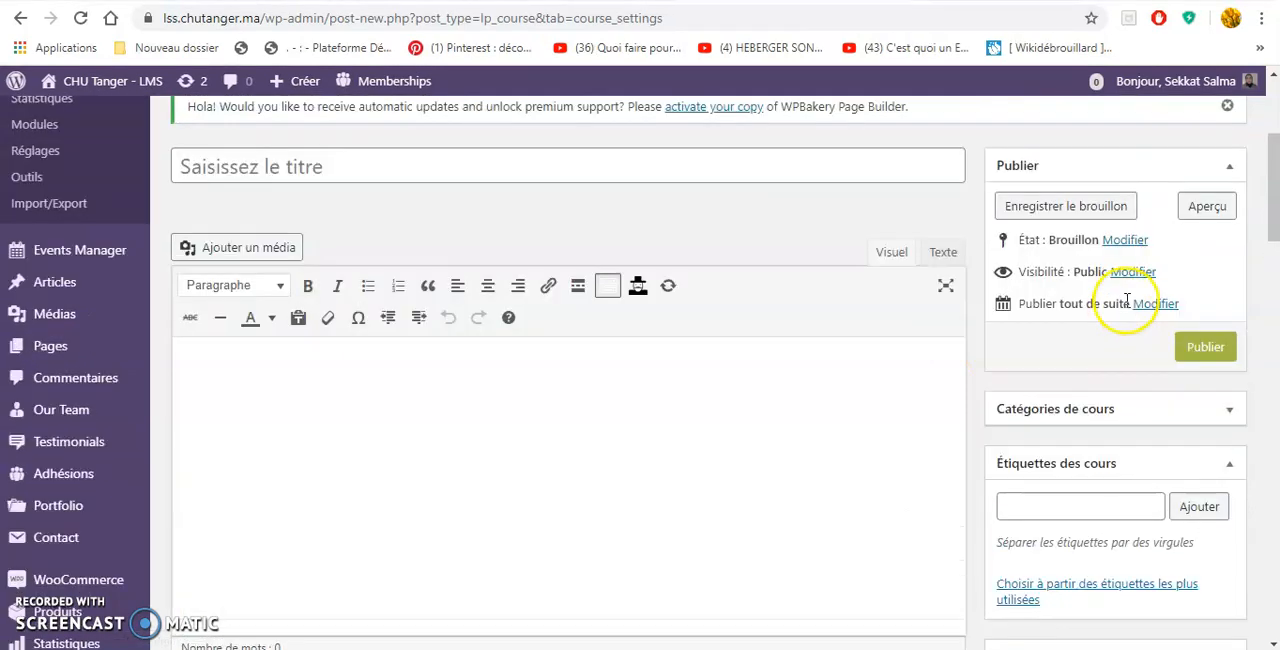
pyautogui.click(1153, 307)
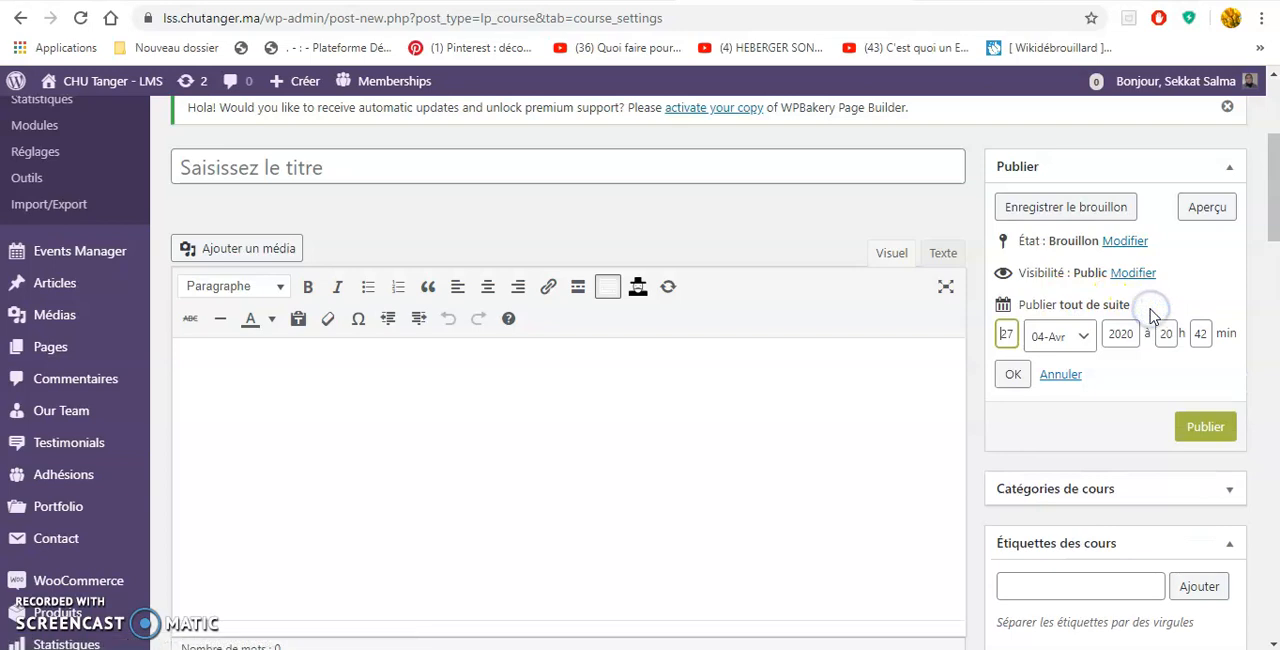
pyautogui.scroll(-4, 1037, 390)
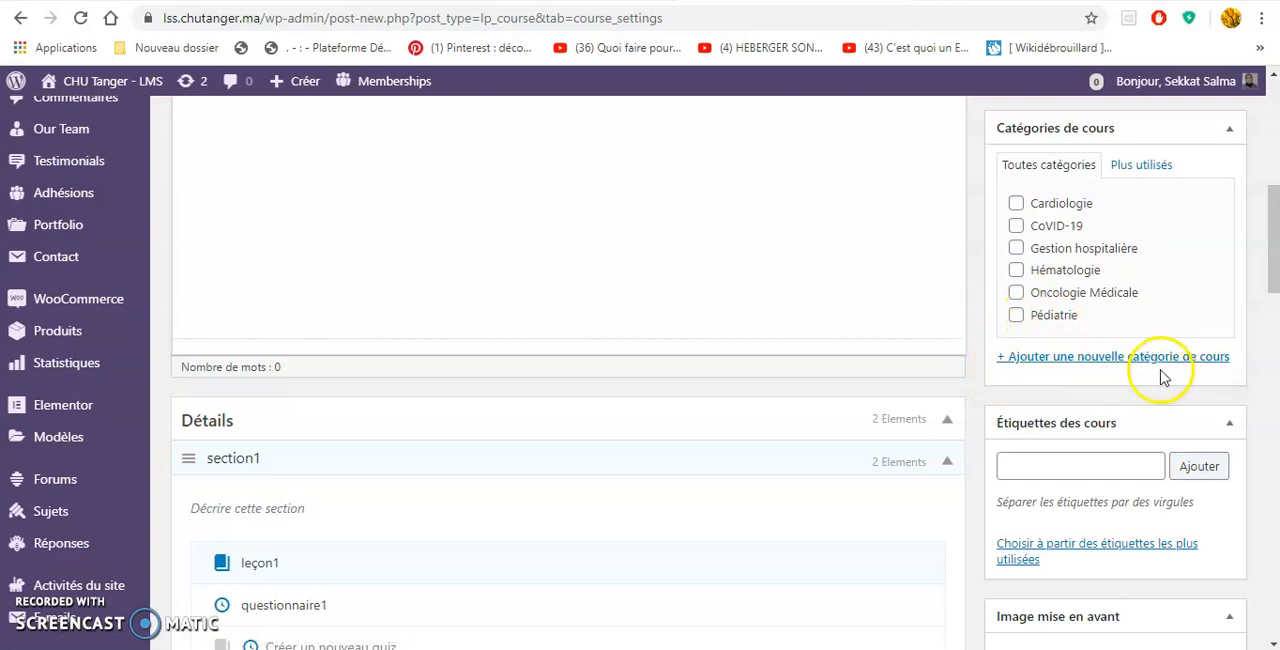
pyautogui.scroll(-1, 1160, 378)
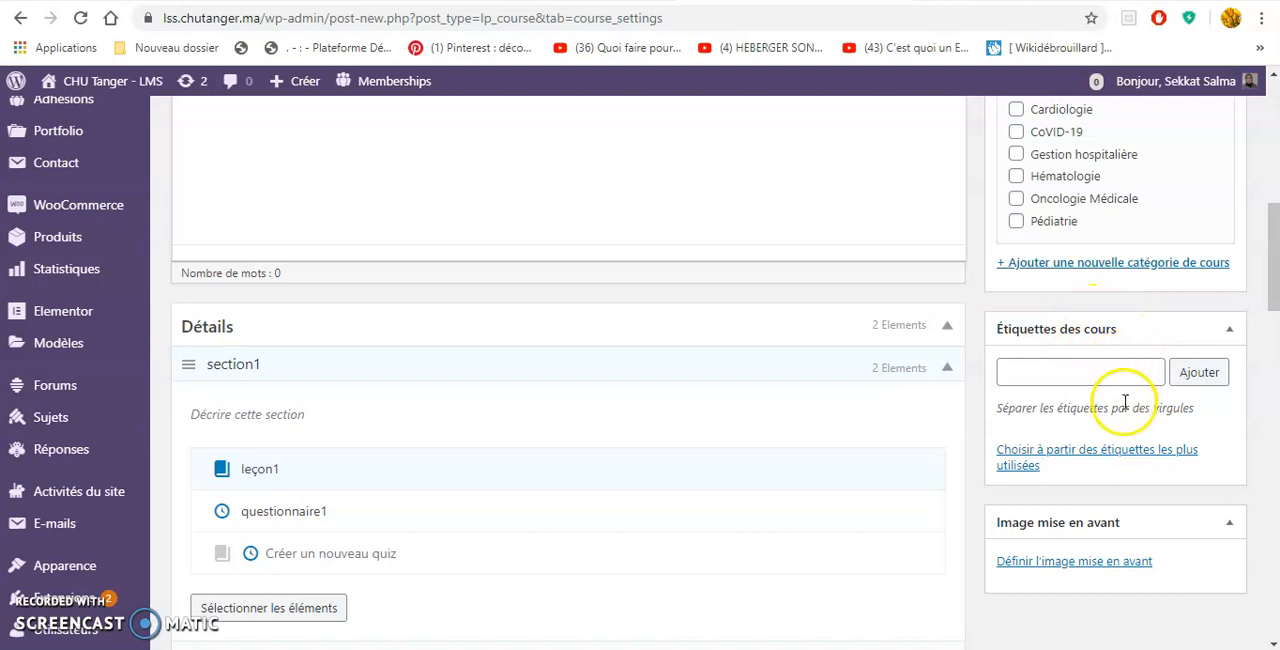
pyautogui.scroll(-2, 1120, 390)
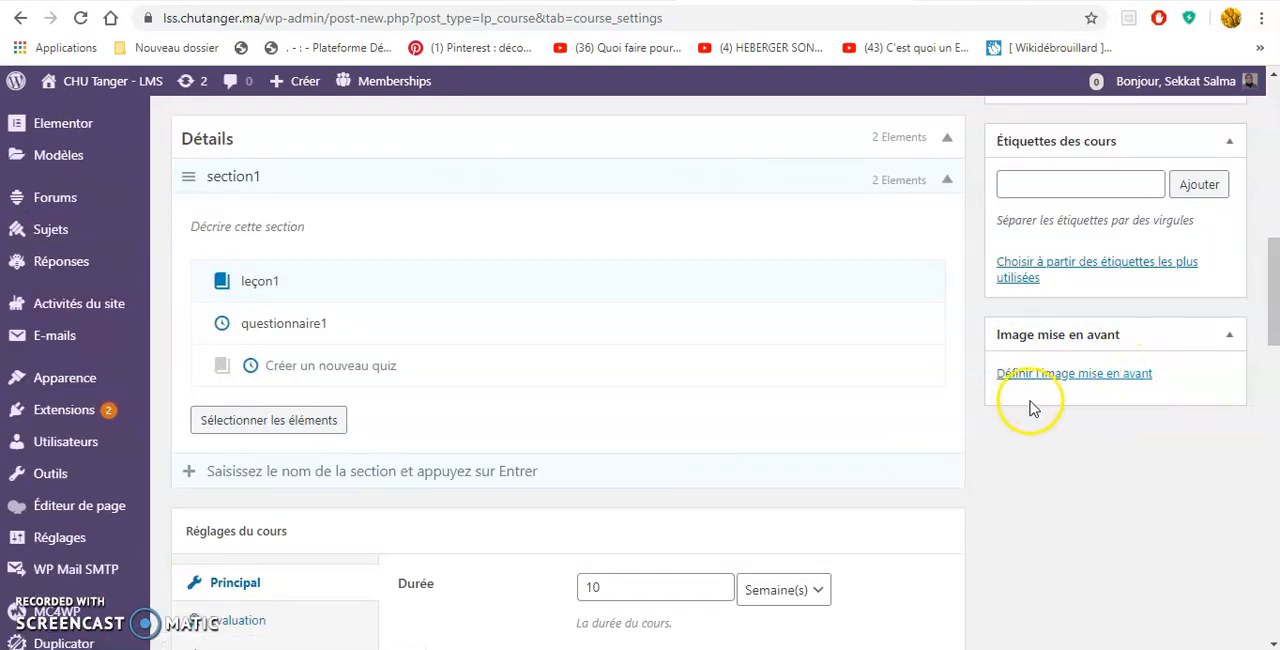
# Examine the course's main settings, including duration, maximum users, enrolled students, retakes and lesson blocking.
pyautogui.scroll(-4, 1048, 402)
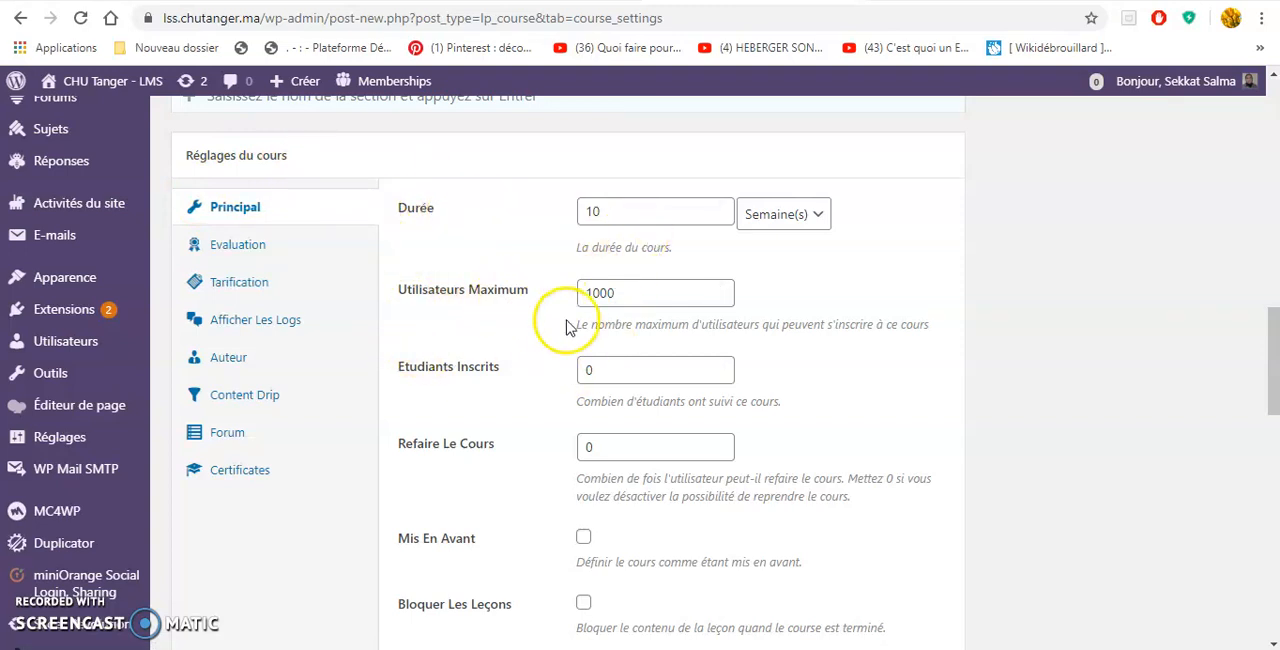
pyautogui.scroll(-1, 561, 344)
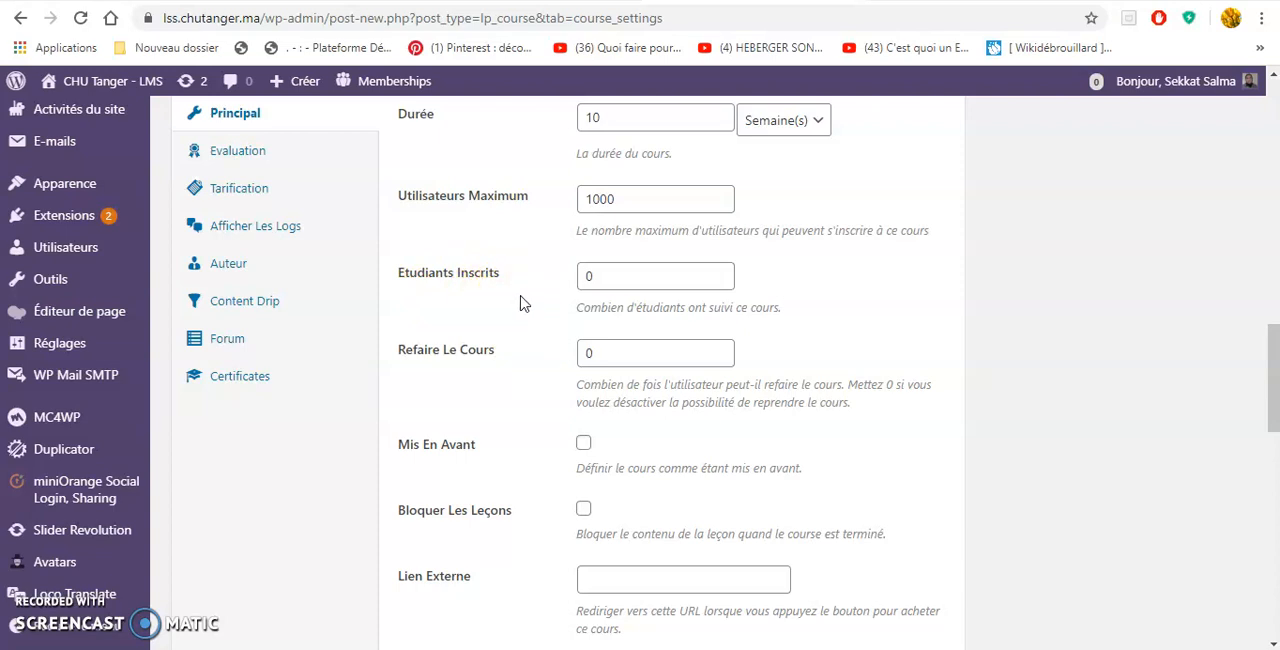
pyautogui.scroll(-1, 500, 368)
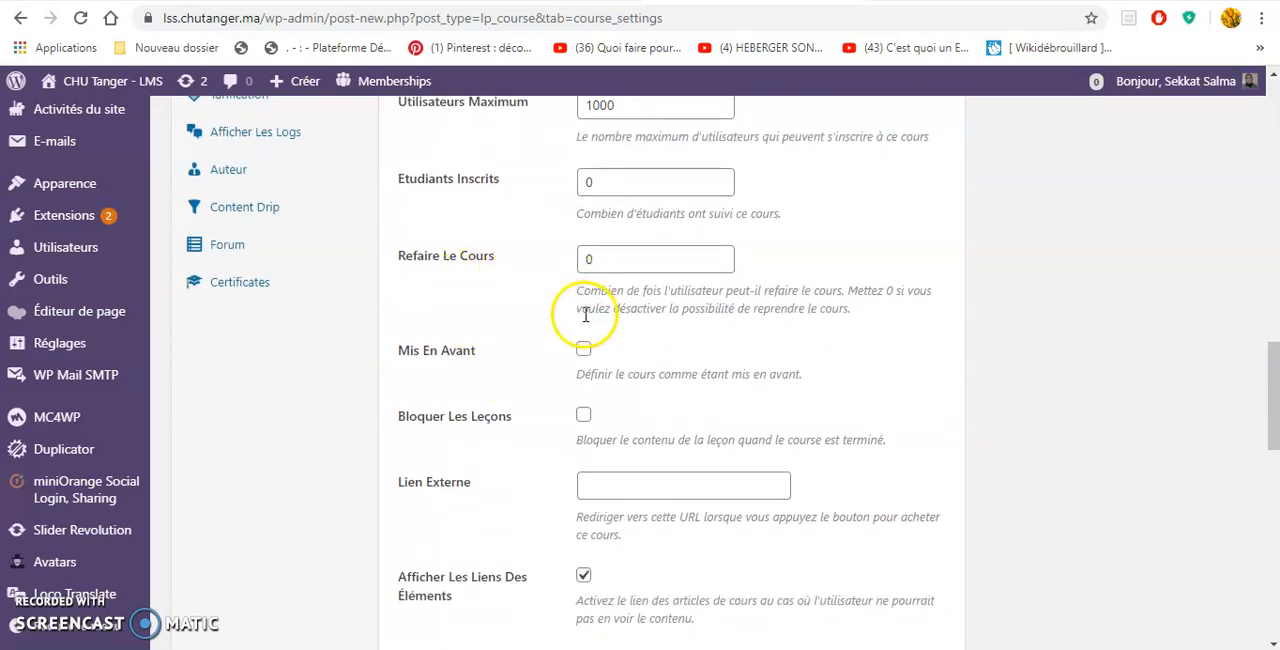
# Open leçon1 from section1 for editing and examine its title, content editor and publishing options.
pyautogui.scroll(8, 583, 350)
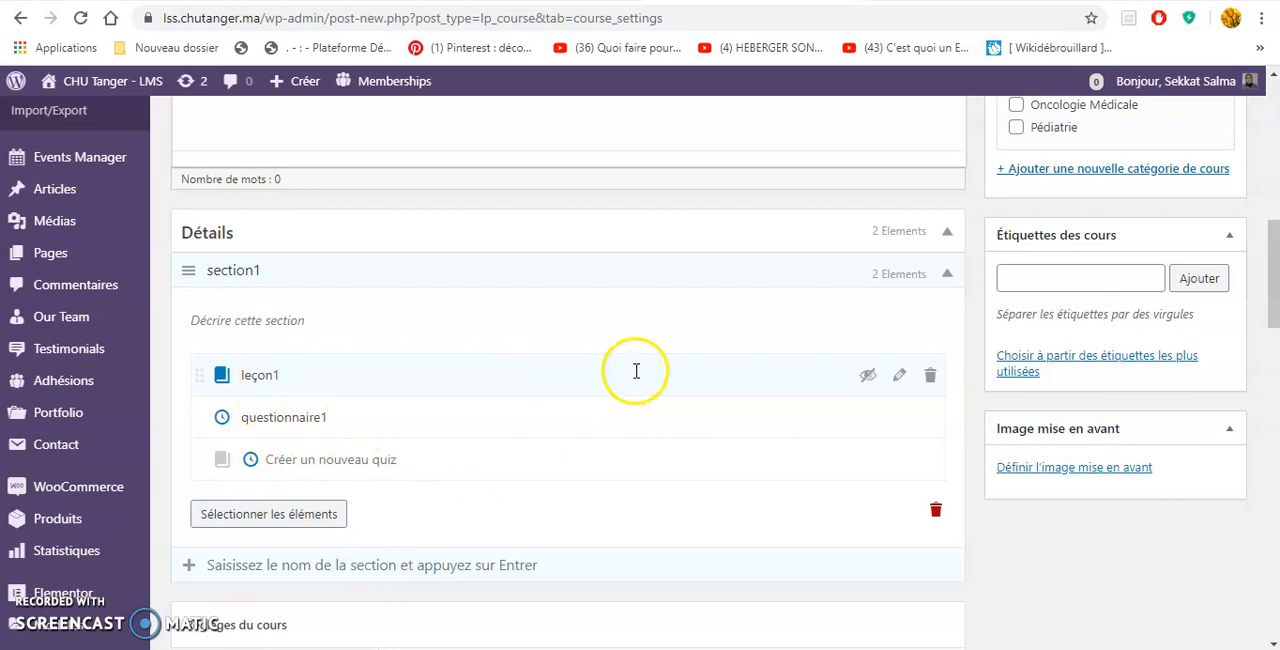
pyautogui.click(900, 378)
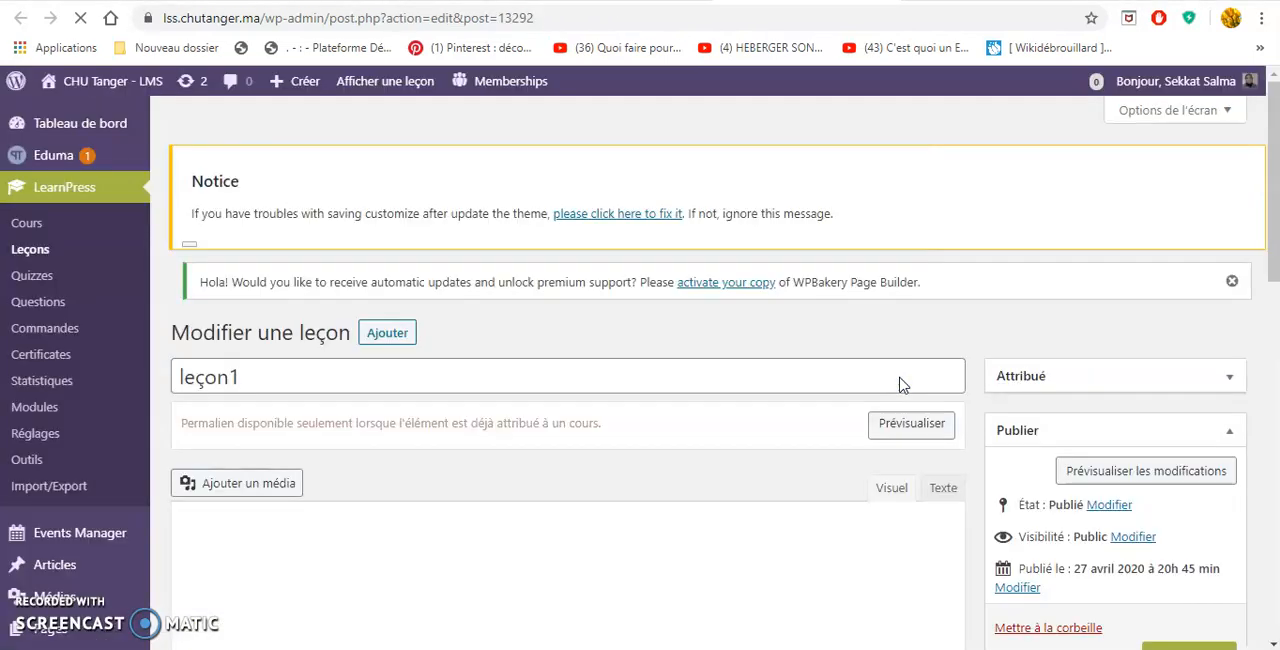
pyautogui.click(724, 407)
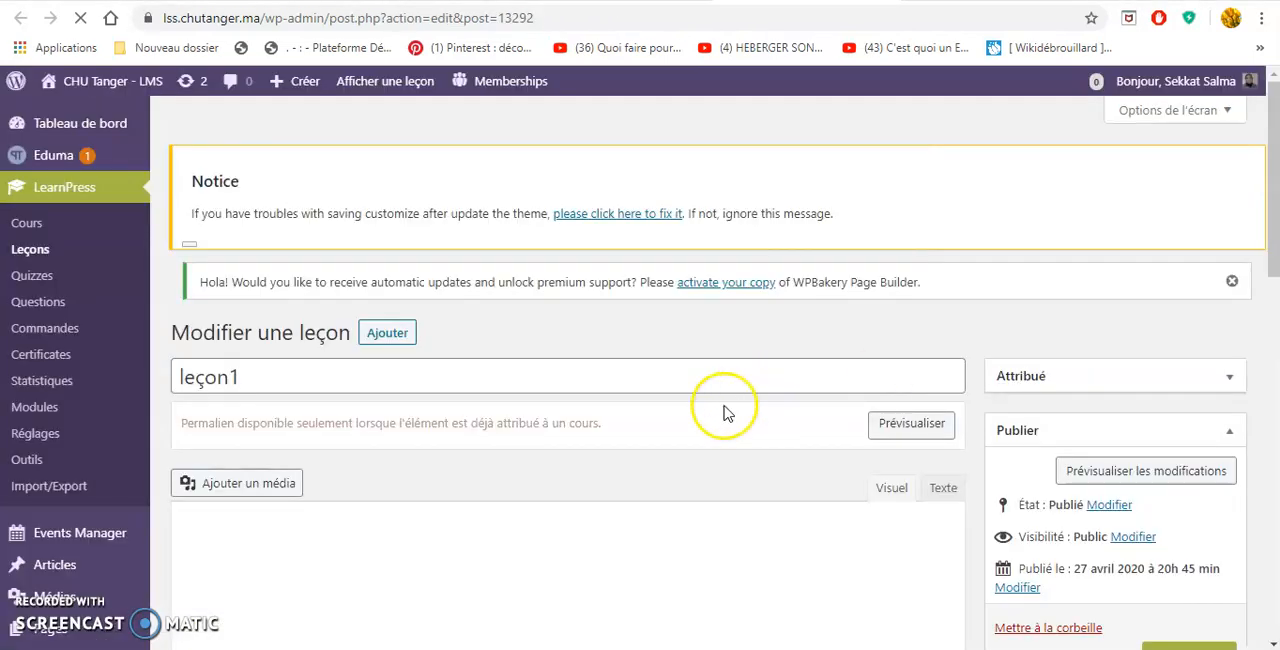
pyautogui.scroll(-1, 727, 412)
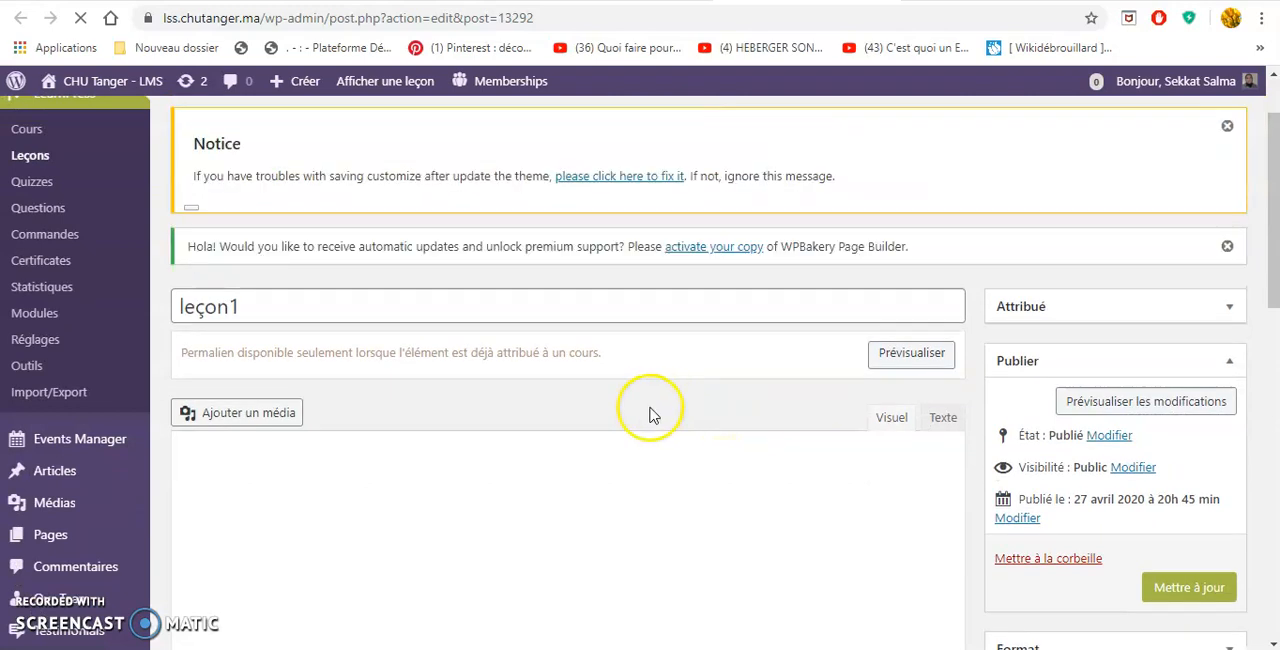
pyautogui.scroll(-3, 300, 440)
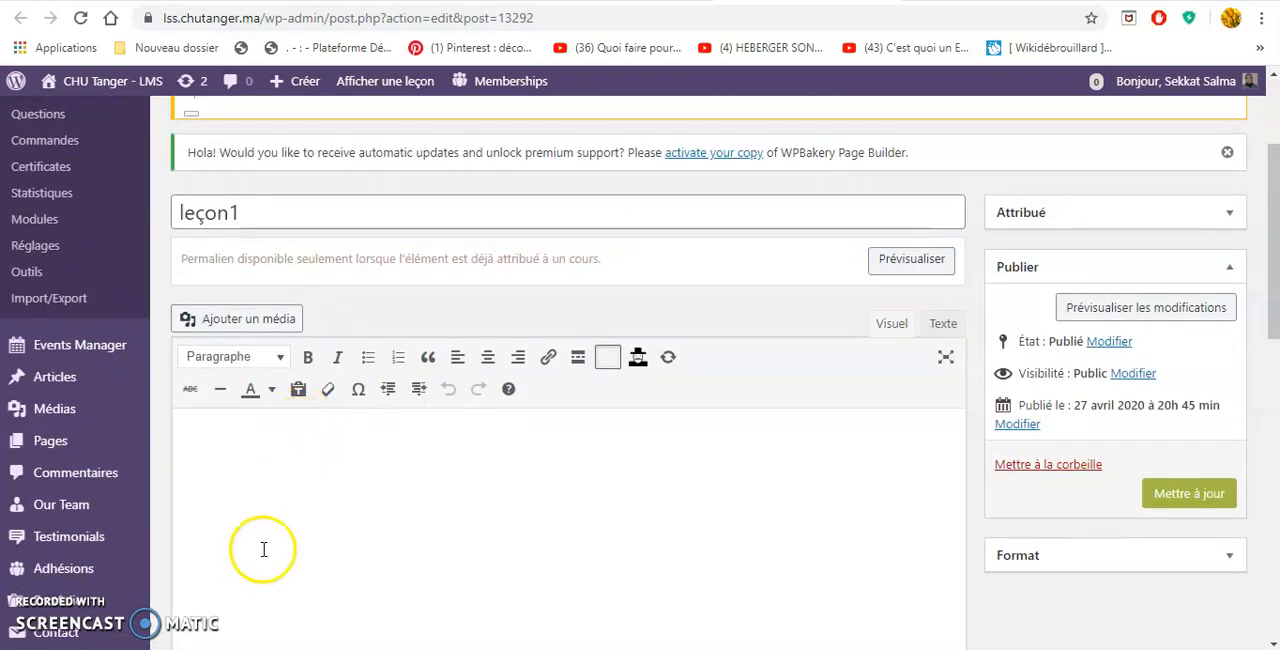
pyautogui.scroll(1, 400, 420)
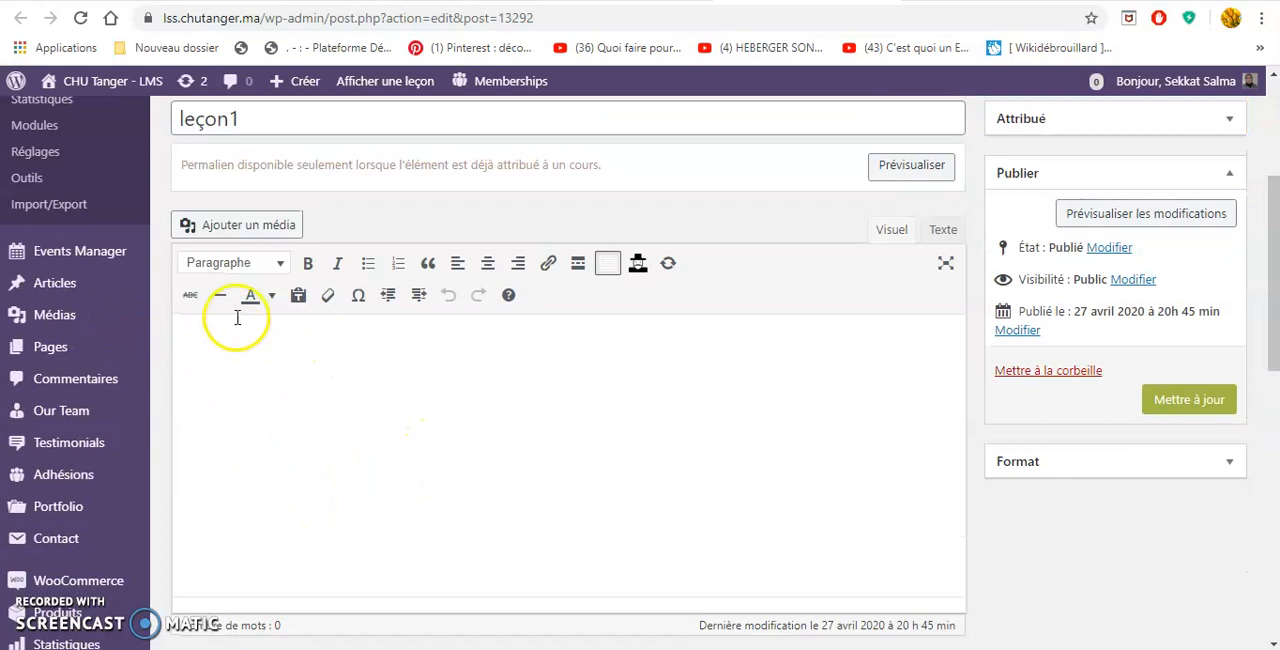
# View the media library and file upload options for leçon1, cancel the file selection and close the media dialog.
pyautogui.click(245, 230)
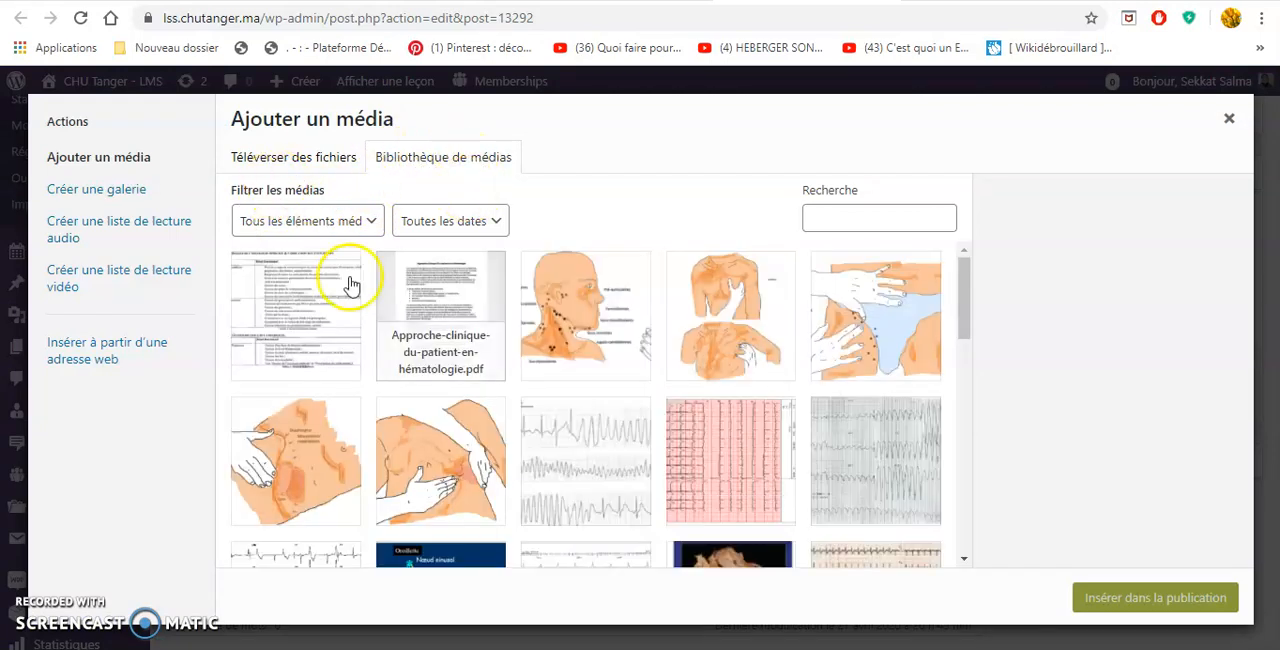
pyautogui.click(284, 168)
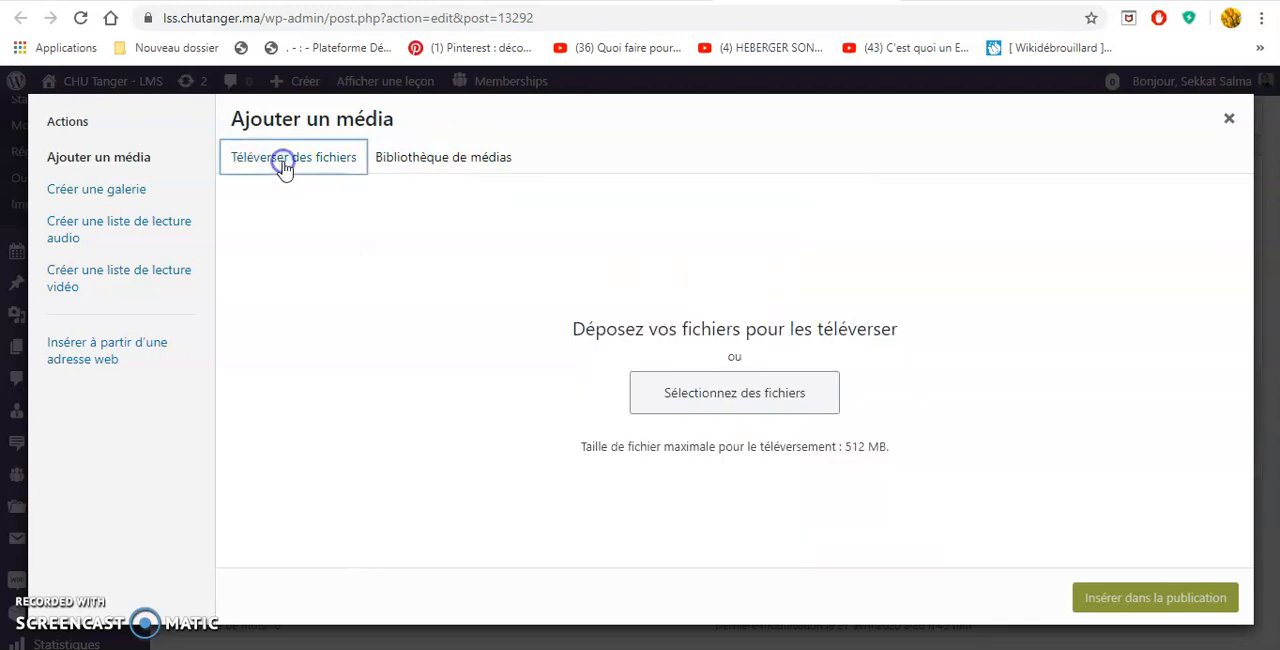
pyautogui.click(714, 393)
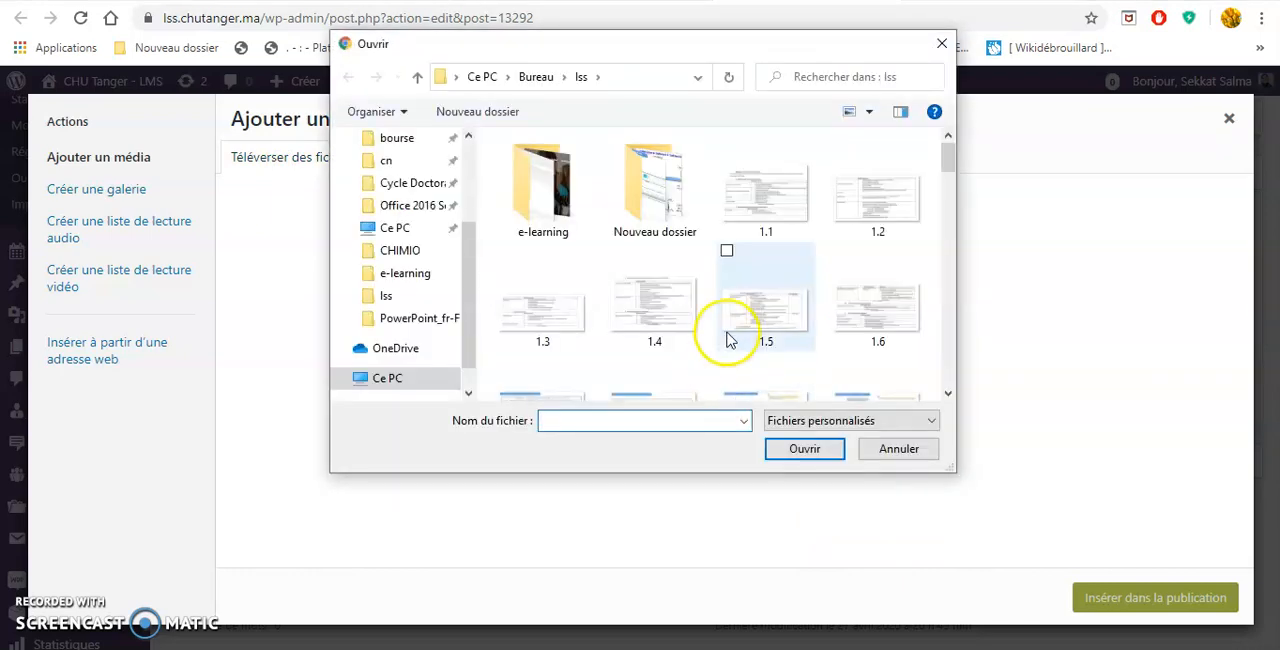
pyautogui.scroll(-4, 727, 338)
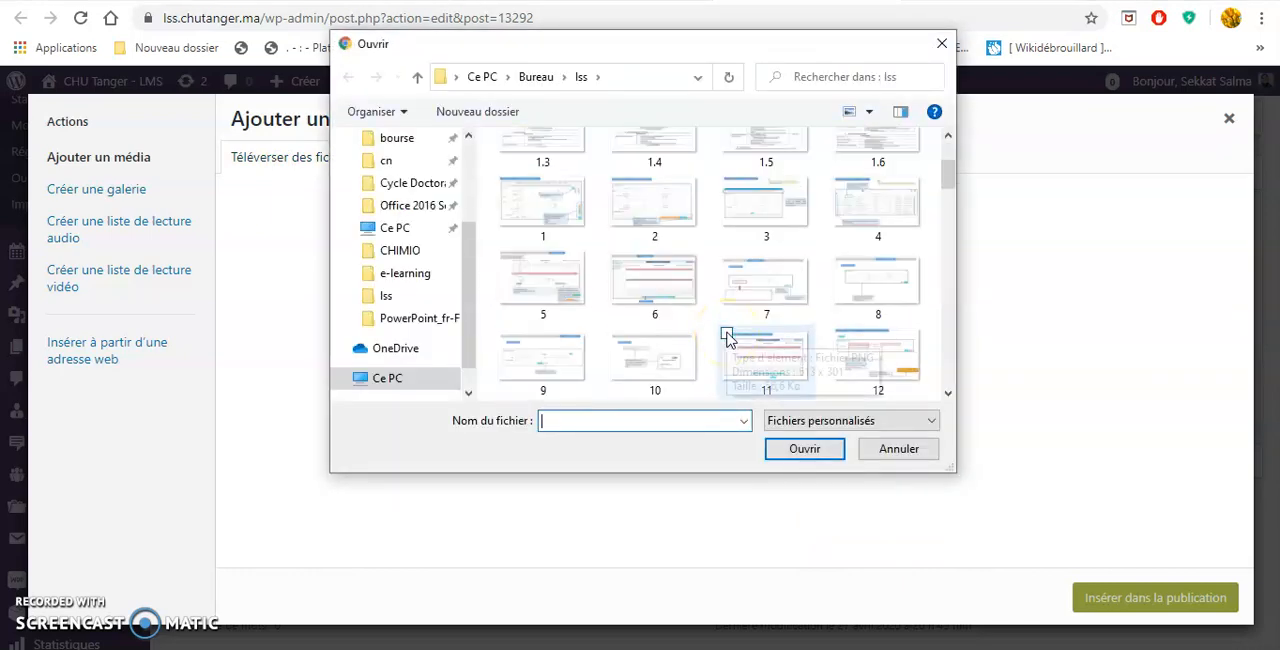
pyautogui.click(885, 452)
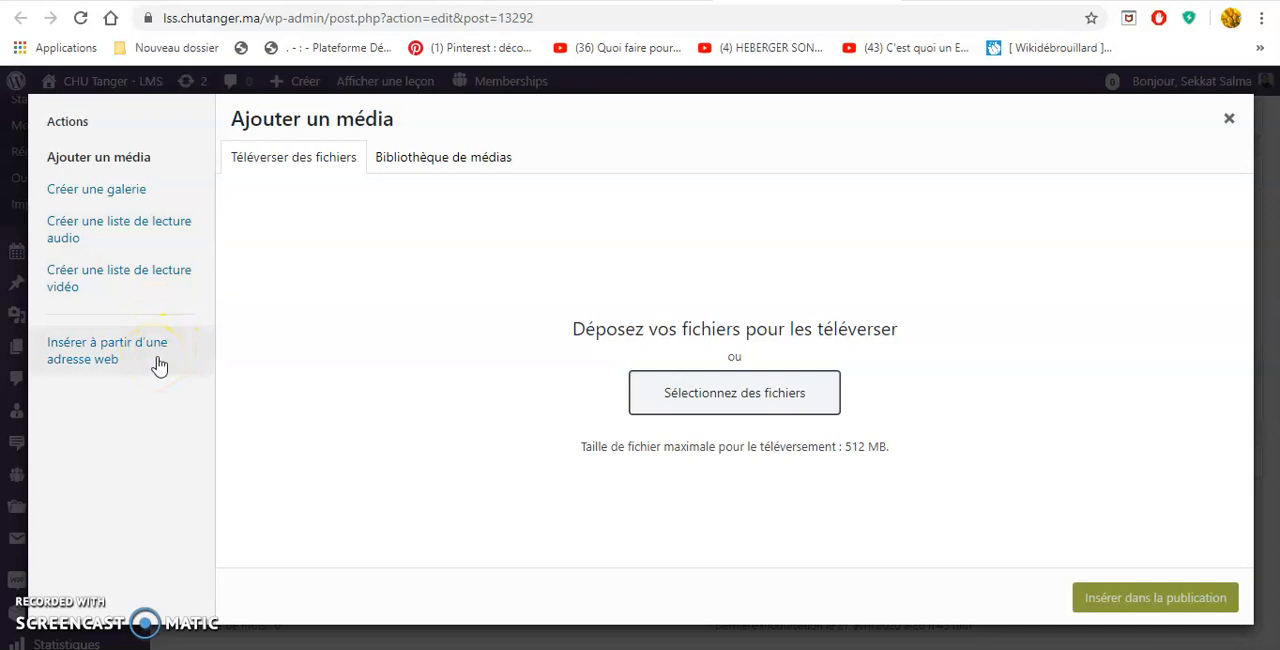
pyautogui.click(1229, 118)
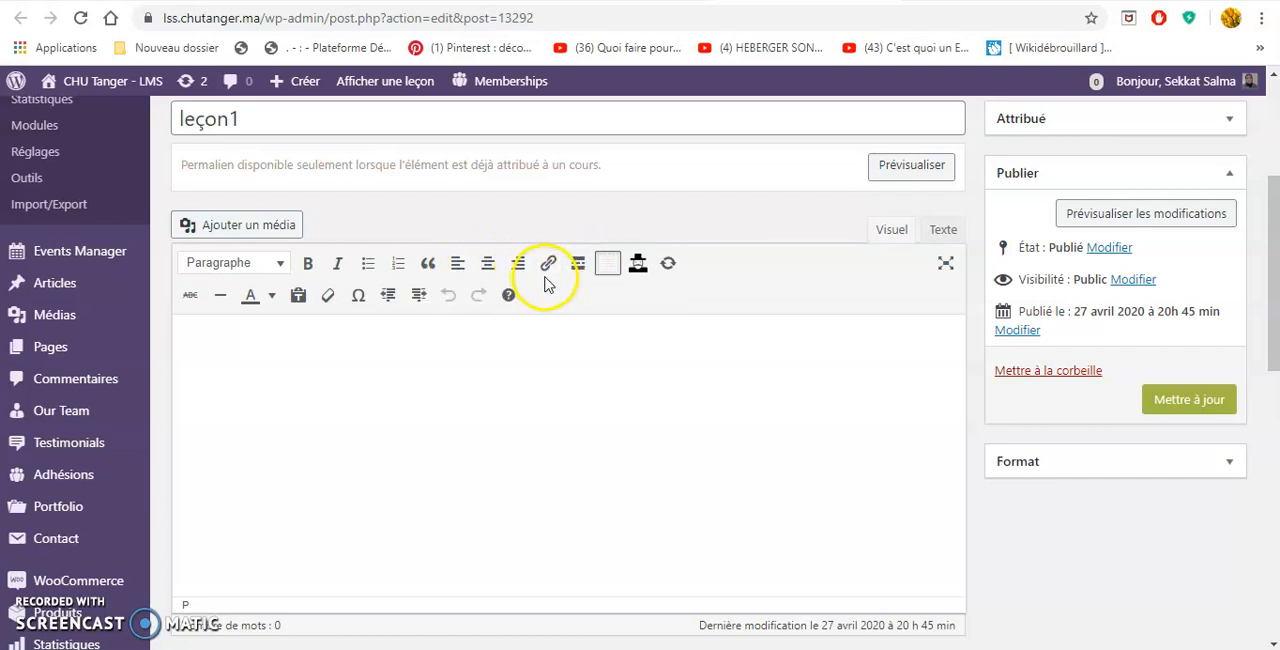
# Examine the text colour palette and paragraph styles available in leçon1's content editor.
pyautogui.click(271, 298)
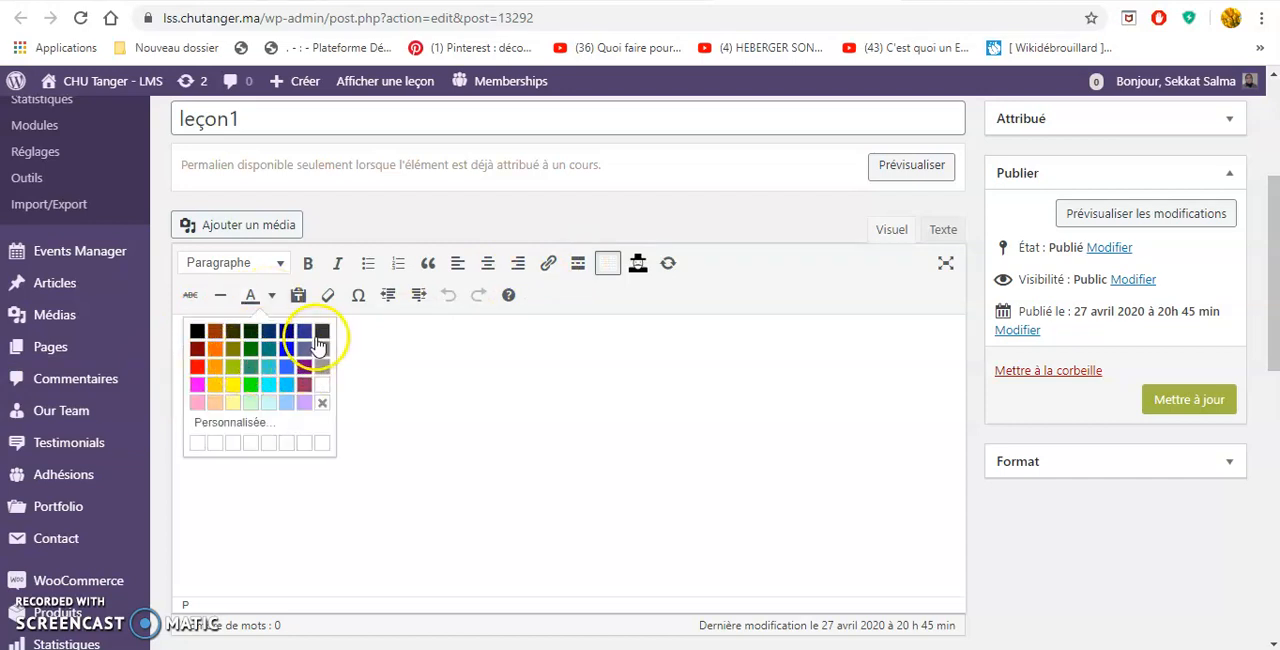
pyautogui.click(255, 469)
pyautogui.click(231, 268)
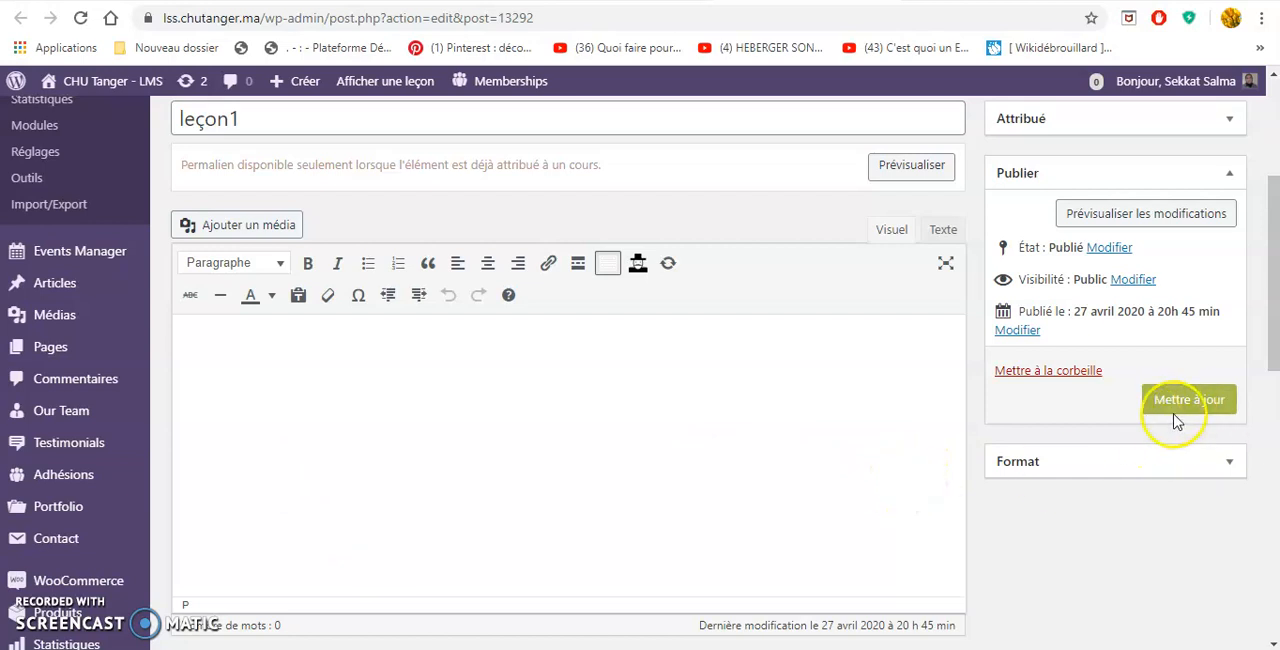
# Return to the new course's edit page and review section1's contents and the publishing options.
pyautogui.scroll(-1, 862, 415)
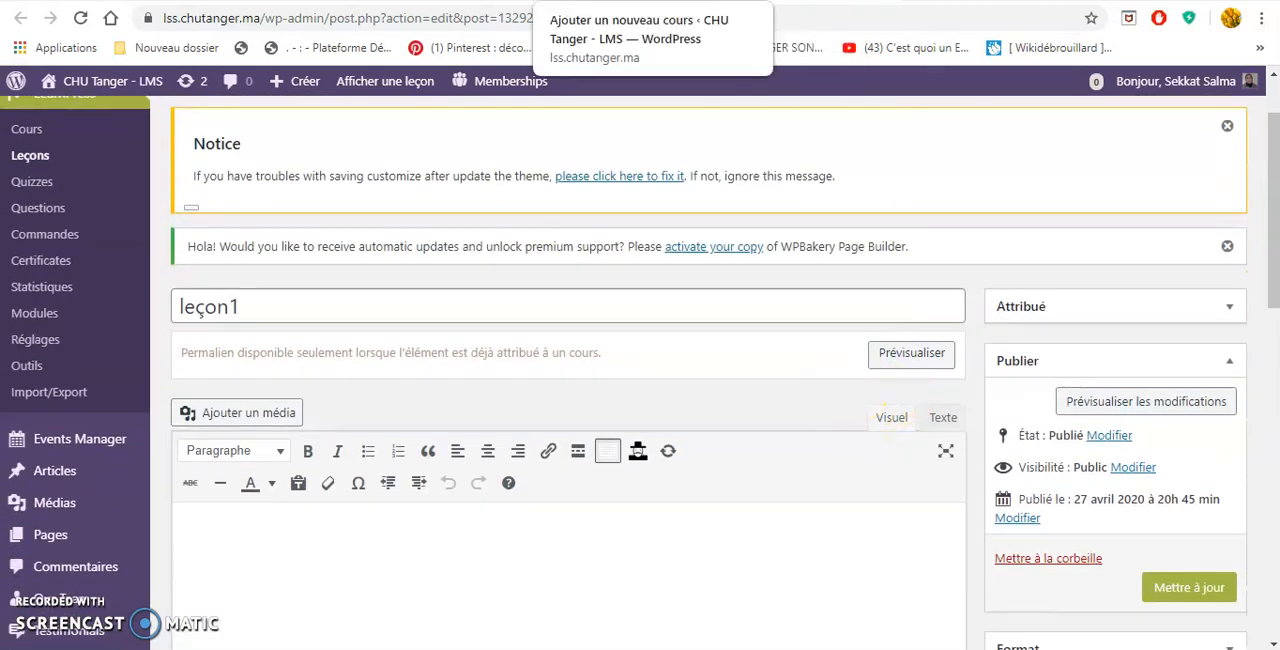
pyautogui.click(650, 1)
pyautogui.scroll(-3, 784, 306)
pyautogui.scroll(-2, 785, 305)
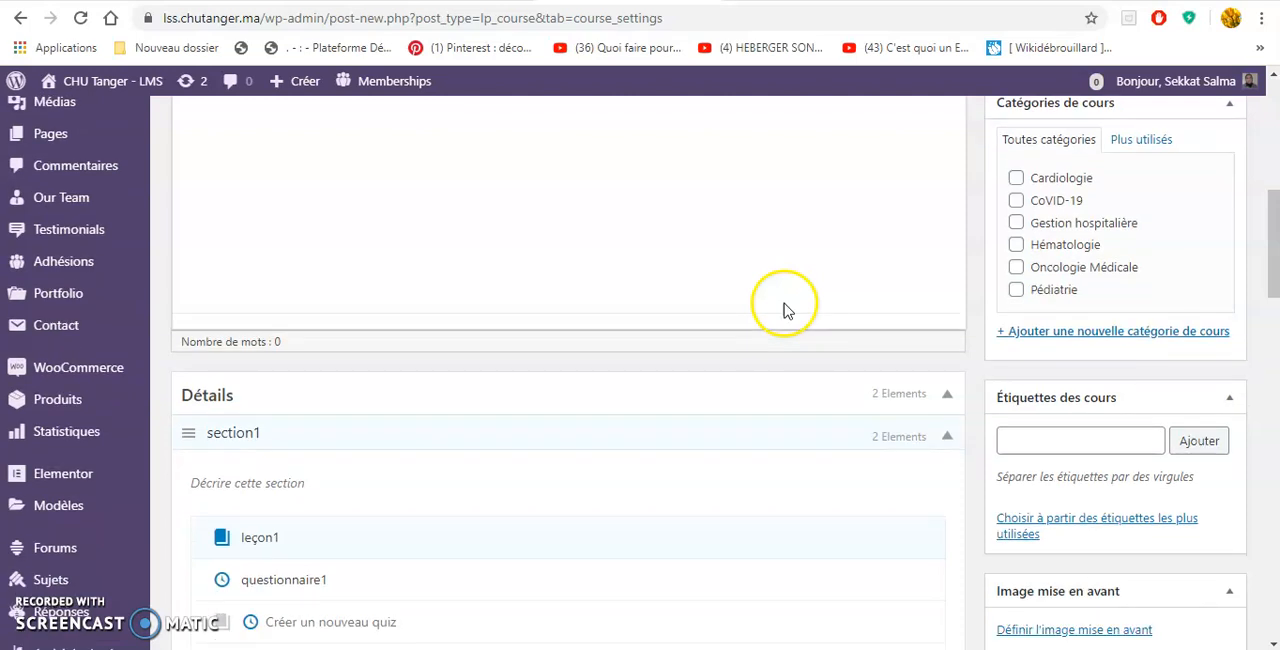
pyautogui.scroll(-1, 785, 303)
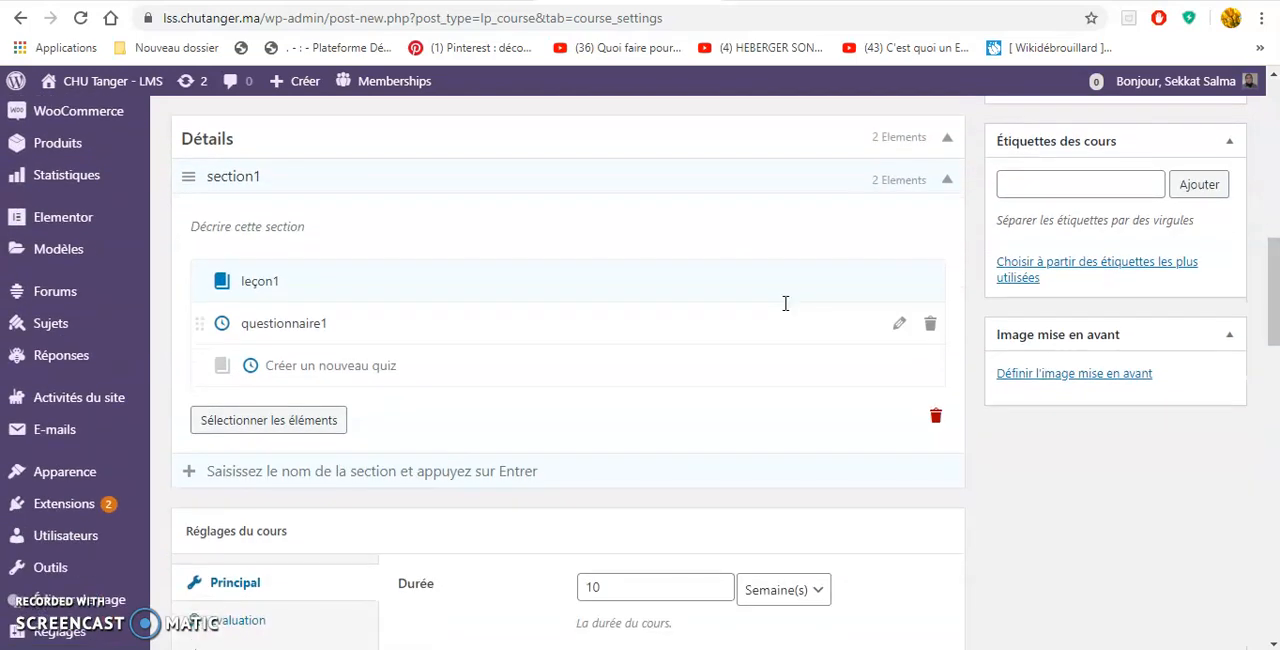
pyautogui.scroll(6, 786, 303)
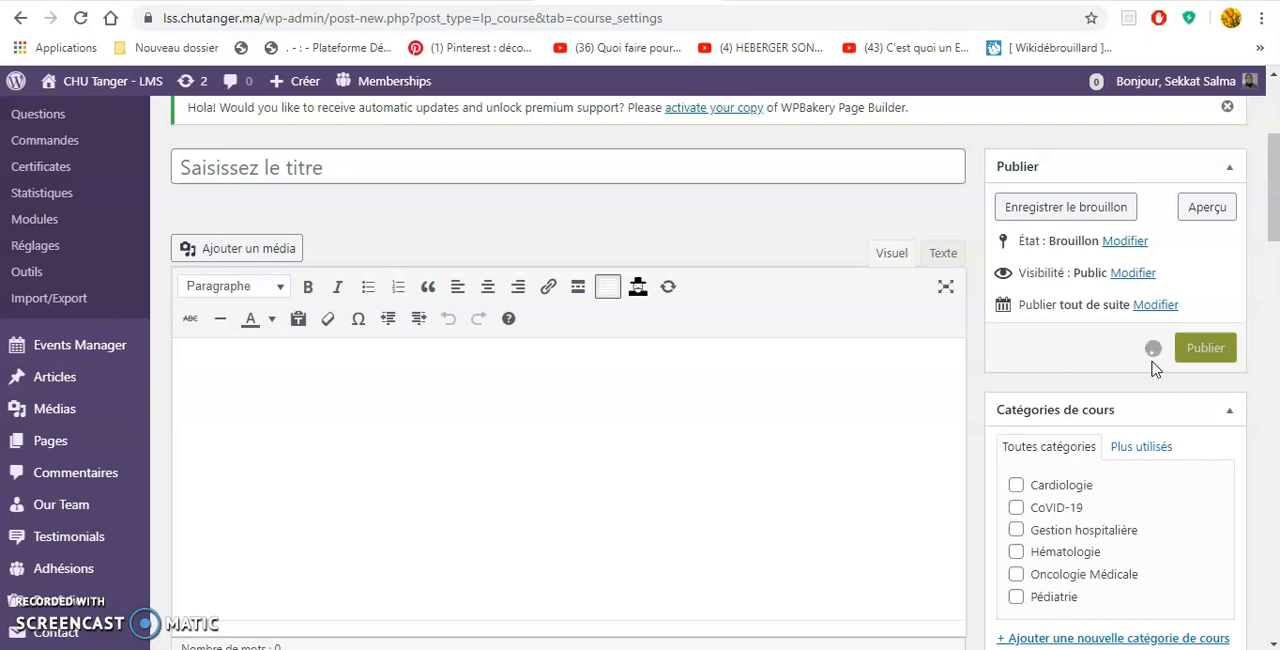
# Open questionnaire1 from section1 for editing and examine its title, description editor and Questions area.
pyautogui.scroll(-5, 640, 400)
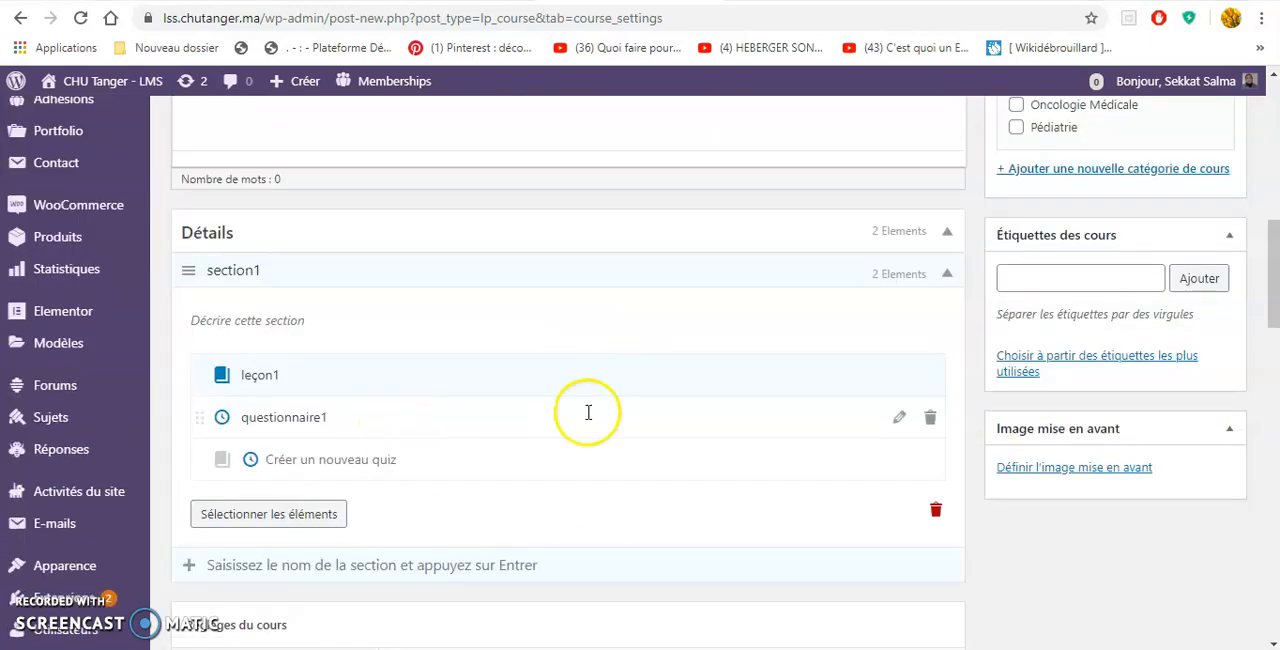
pyautogui.click(901, 423)
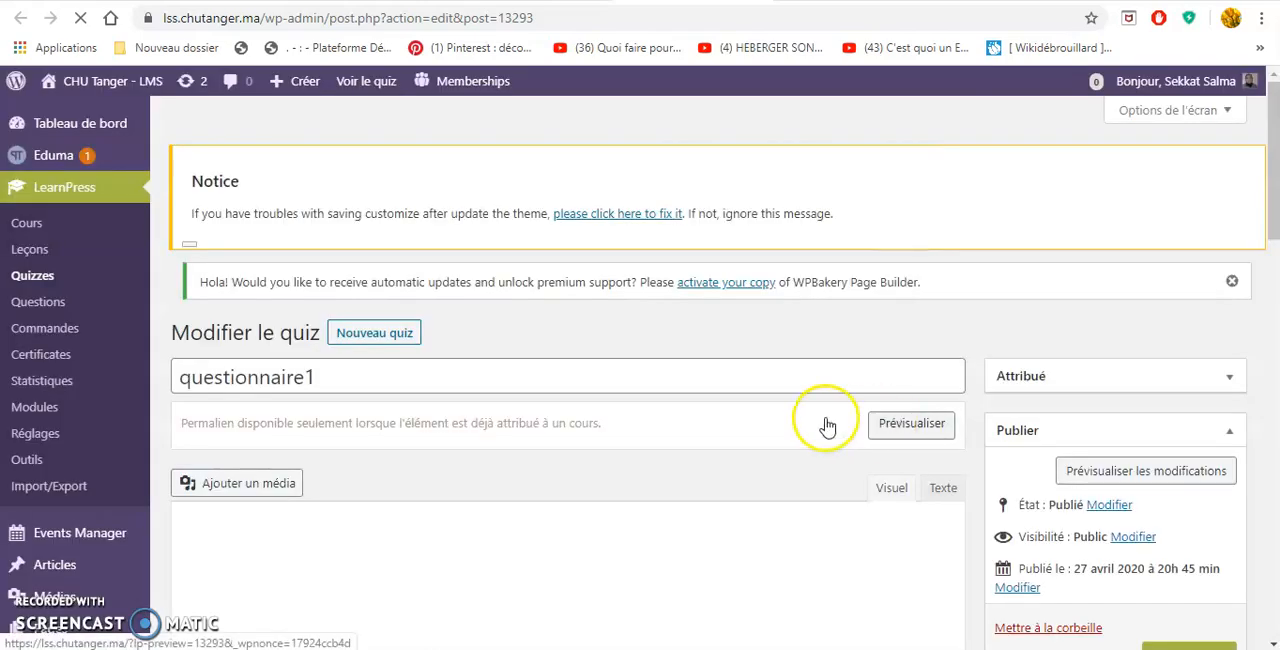
pyautogui.scroll(-3, 789, 423)
pyautogui.scroll(2, 789, 427)
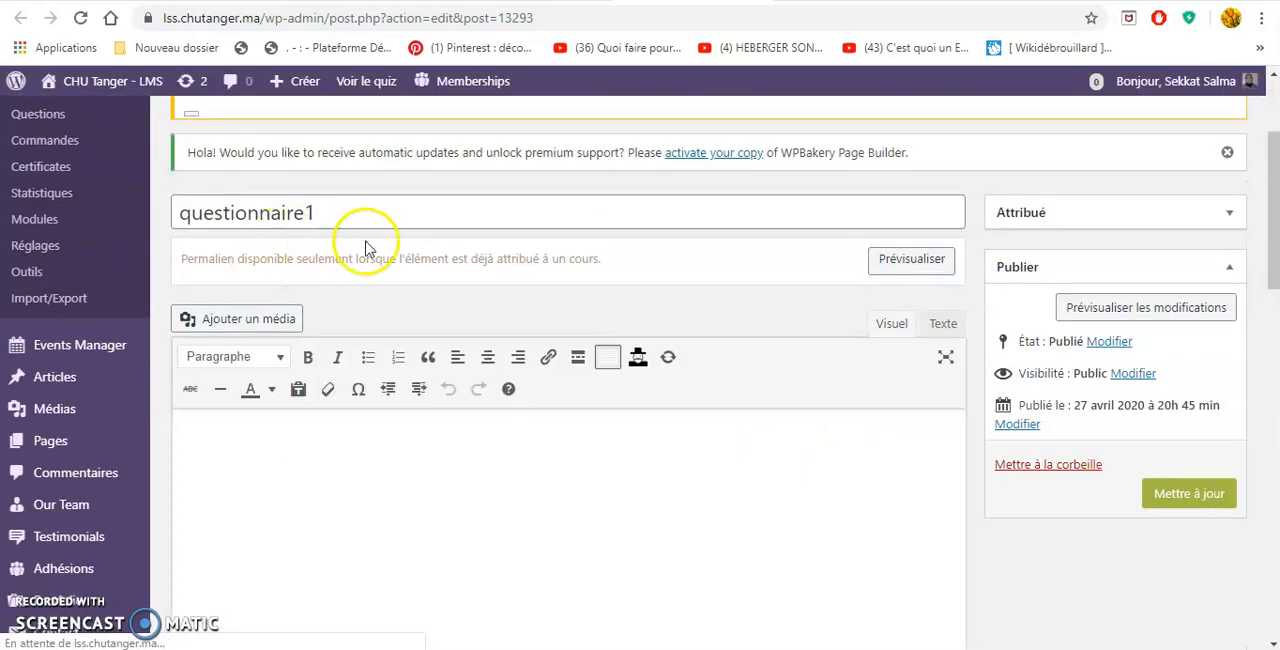
pyautogui.moveTo(334, 212); pyautogui.dragTo(163, 210)
pyautogui.click(391, 494)
pyautogui.scroll(-4, 391, 494)
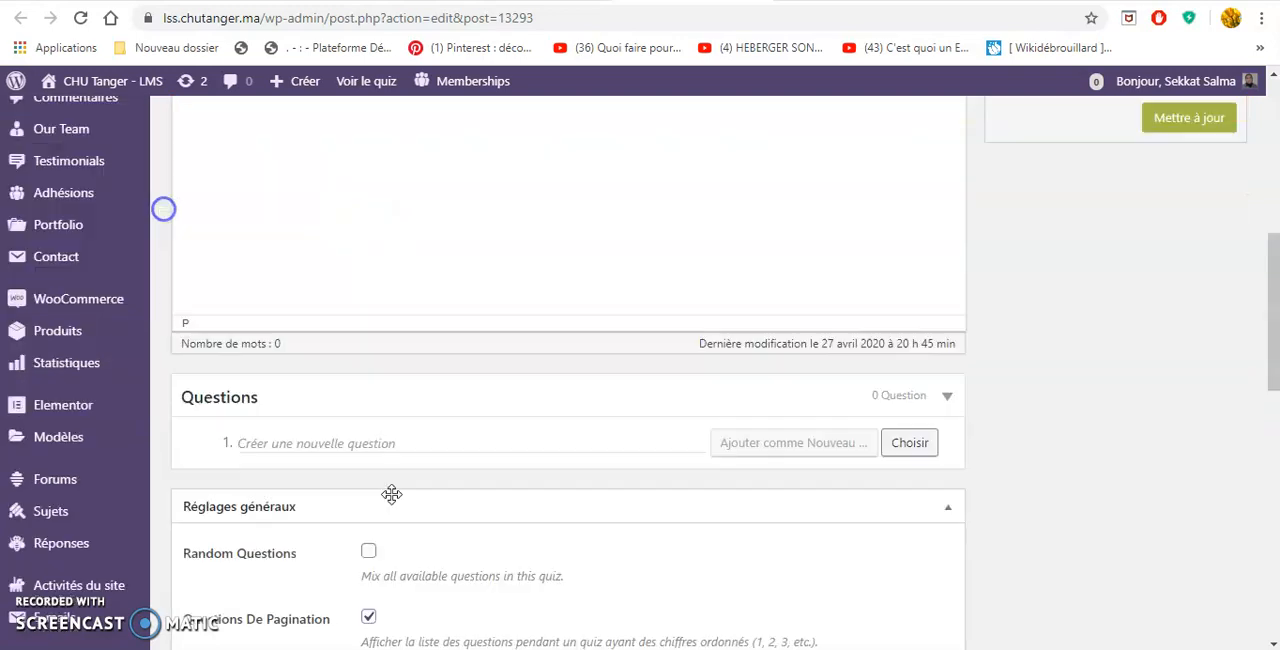
pyautogui.scroll(3, 391, 494)
pyautogui.click(344, 400)
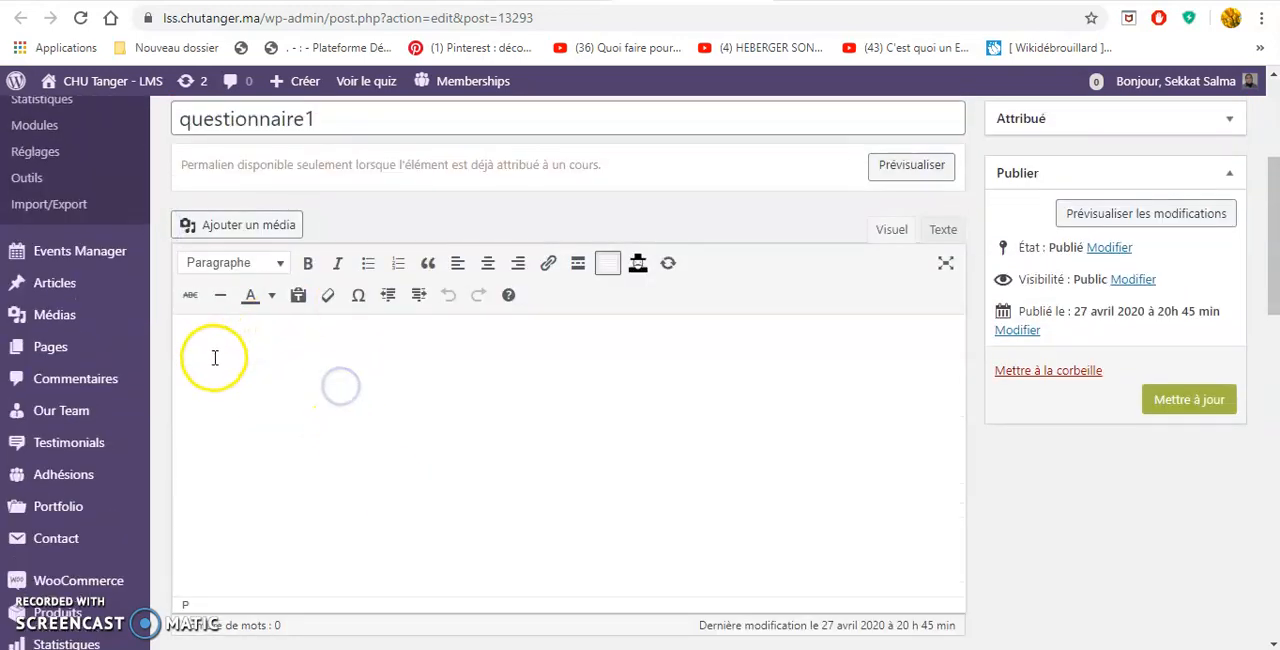
# Add a new question titled question1 to questionnaire1.
pyautogui.scroll(-4, 318, 404)
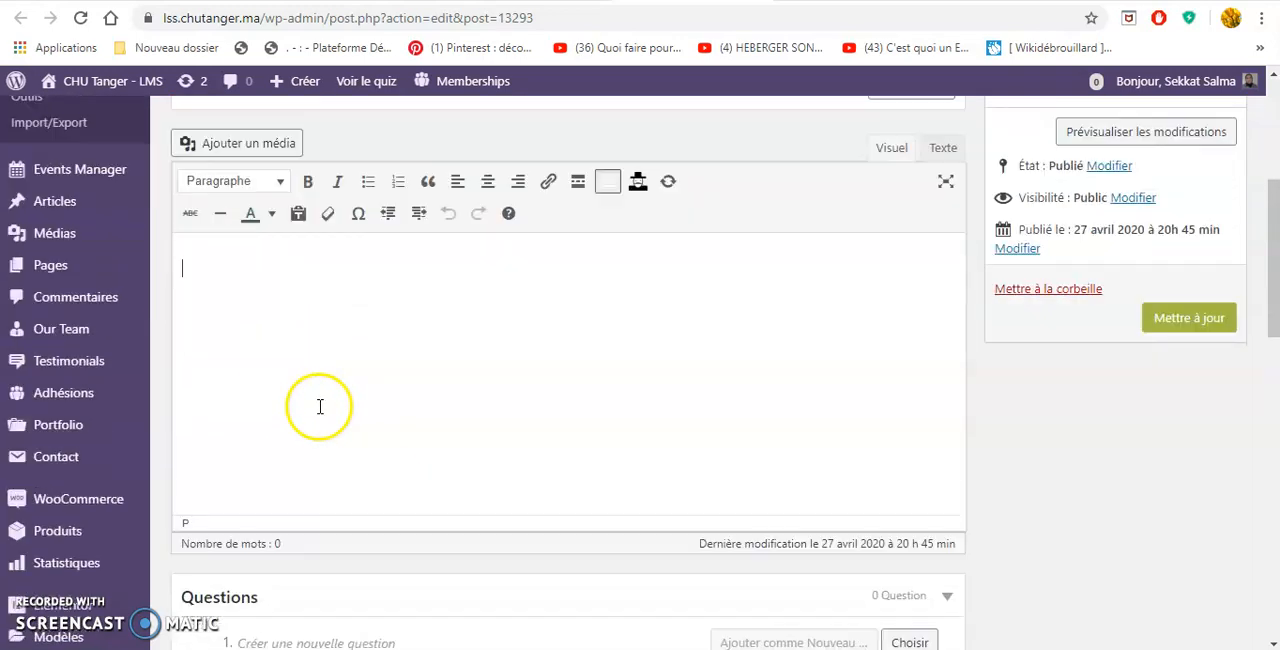
pyautogui.click(259, 354)
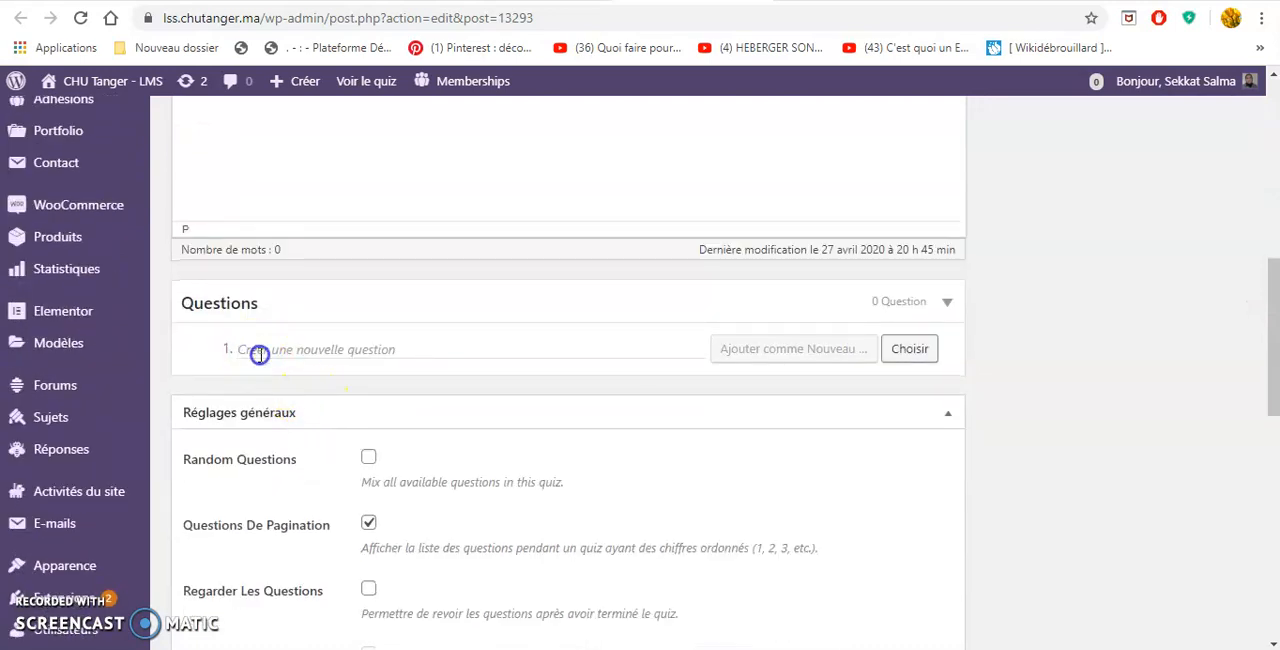
pyautogui.click(262, 354)
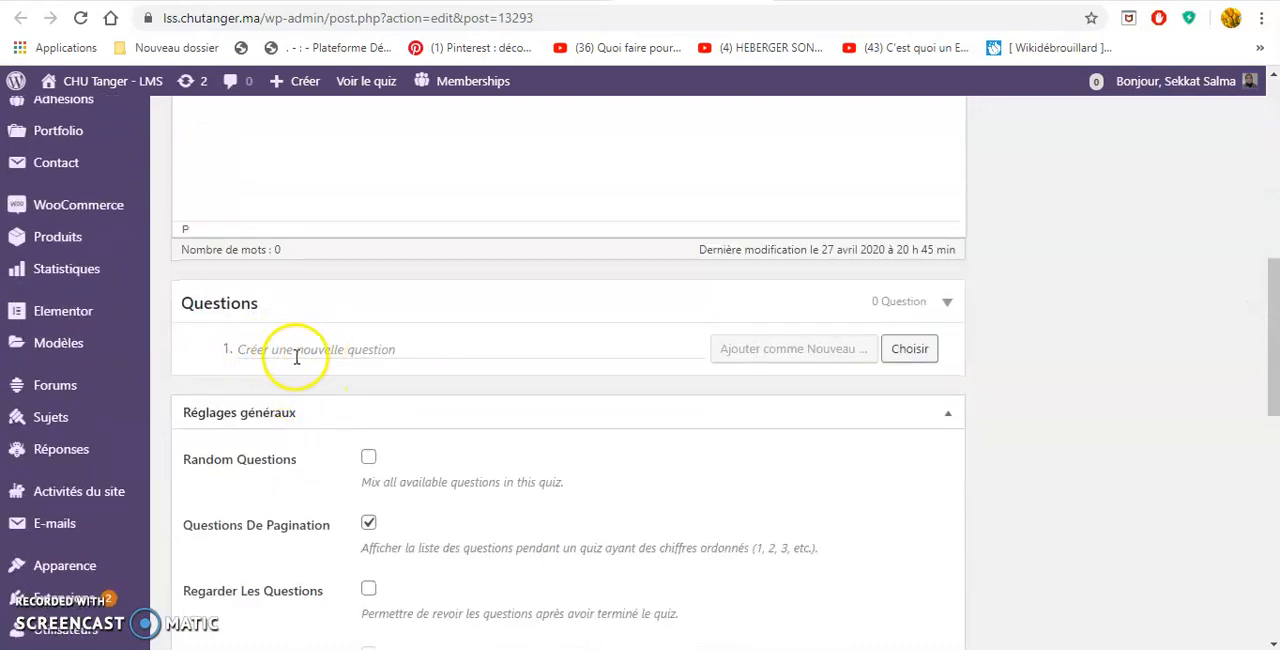
pyautogui.write('question1')
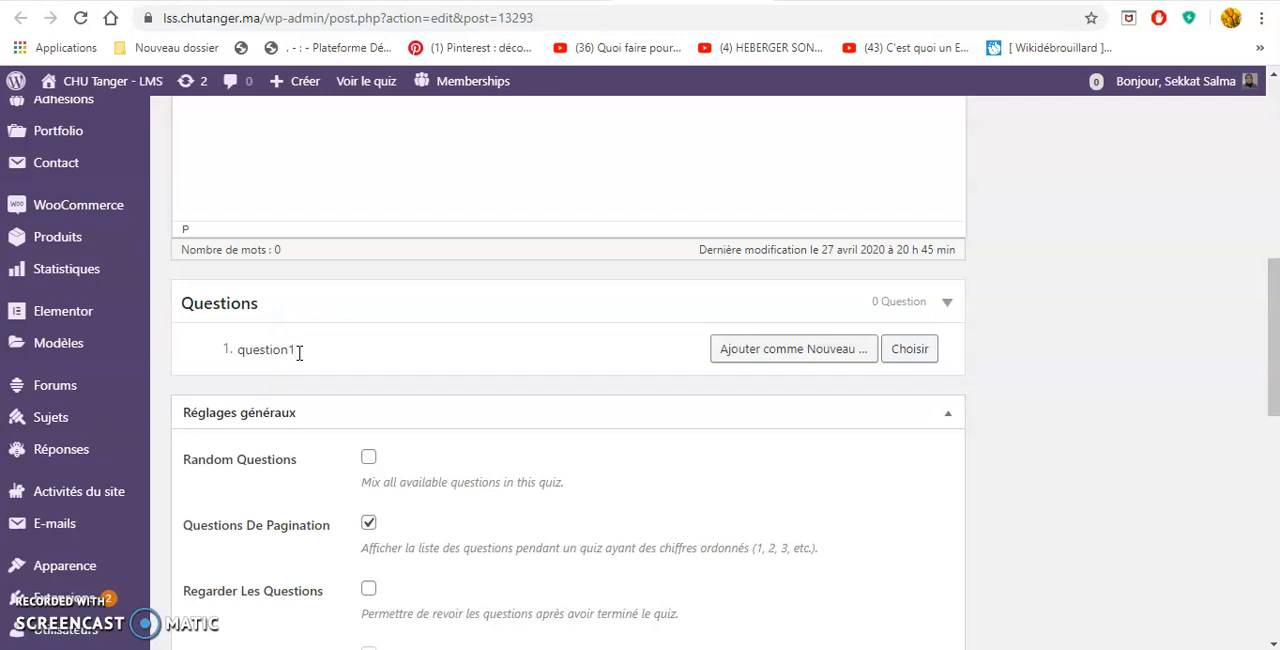
pyautogui.press('Return')
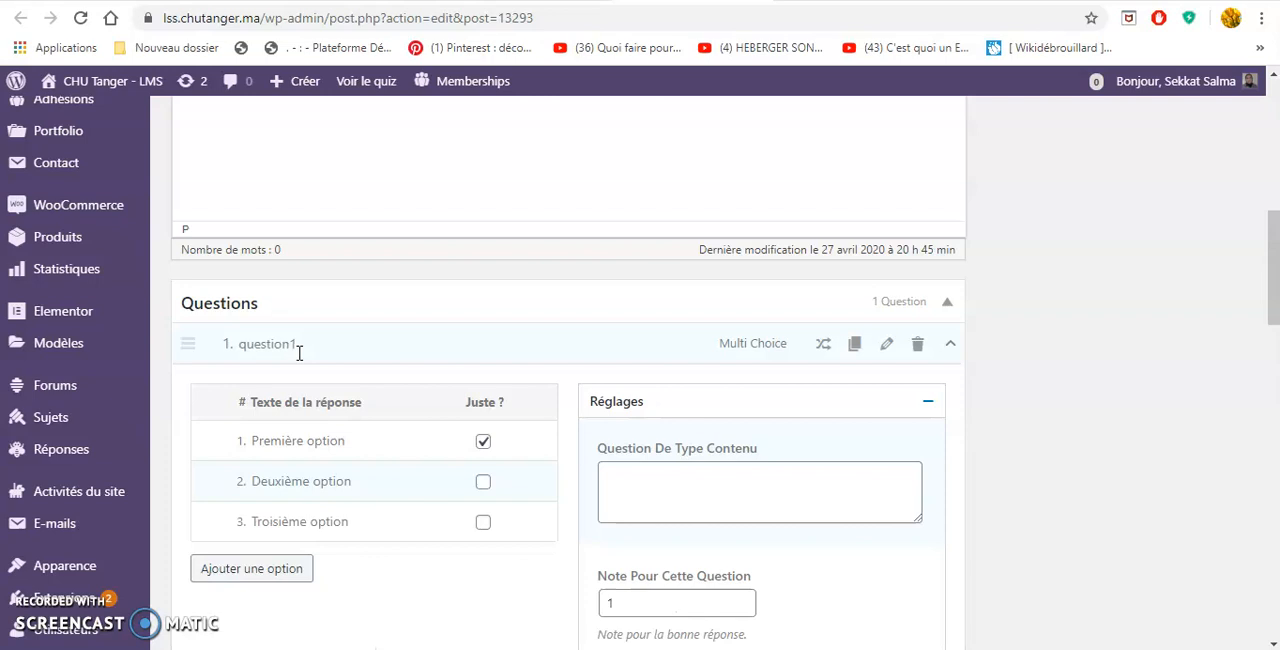
# Examine question1's answer options, correct-answer marking, score, explanation and hint fields, and the entry line for a second question.
pyautogui.scroll(-1, 337, 395)
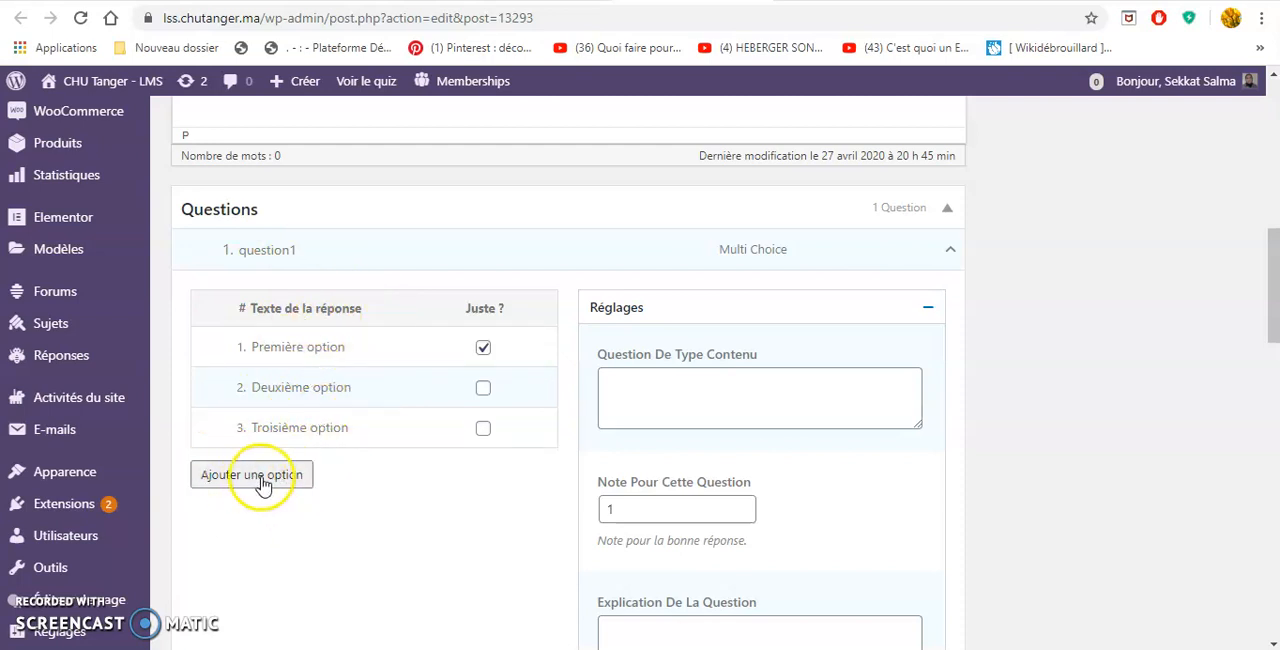
pyautogui.click(338, 343)
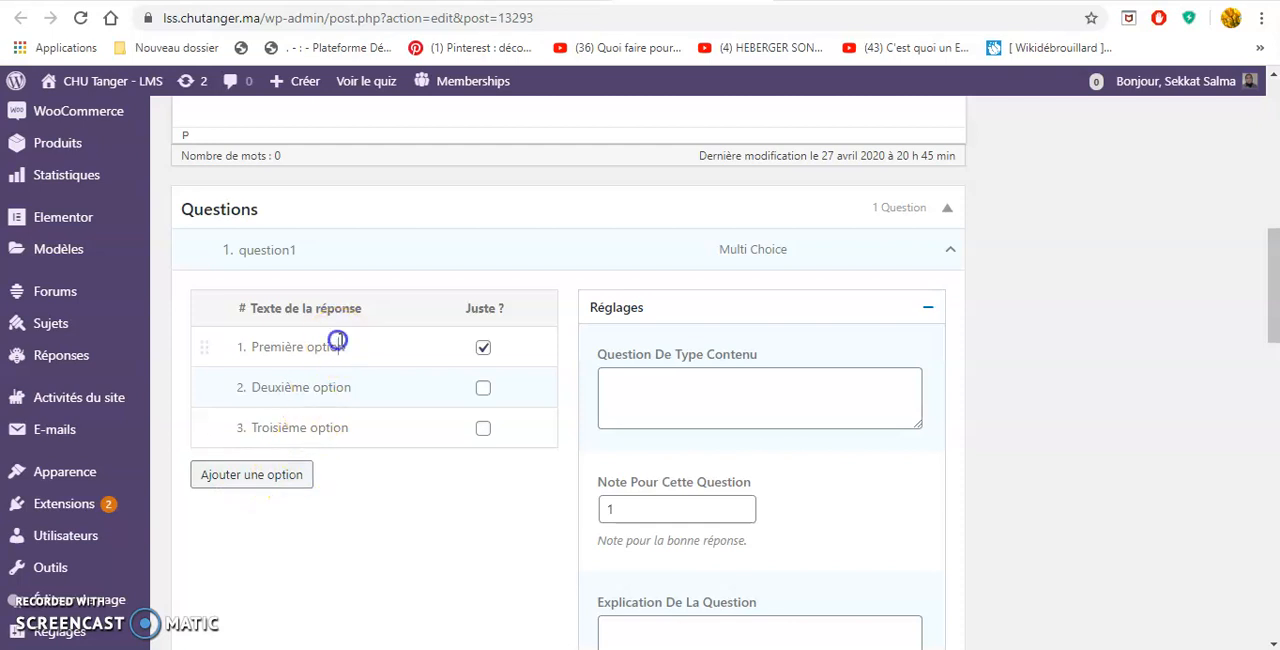
pyautogui.moveTo(359, 344); pyautogui.dragTo(262, 341)
pyautogui.click(331, 346)
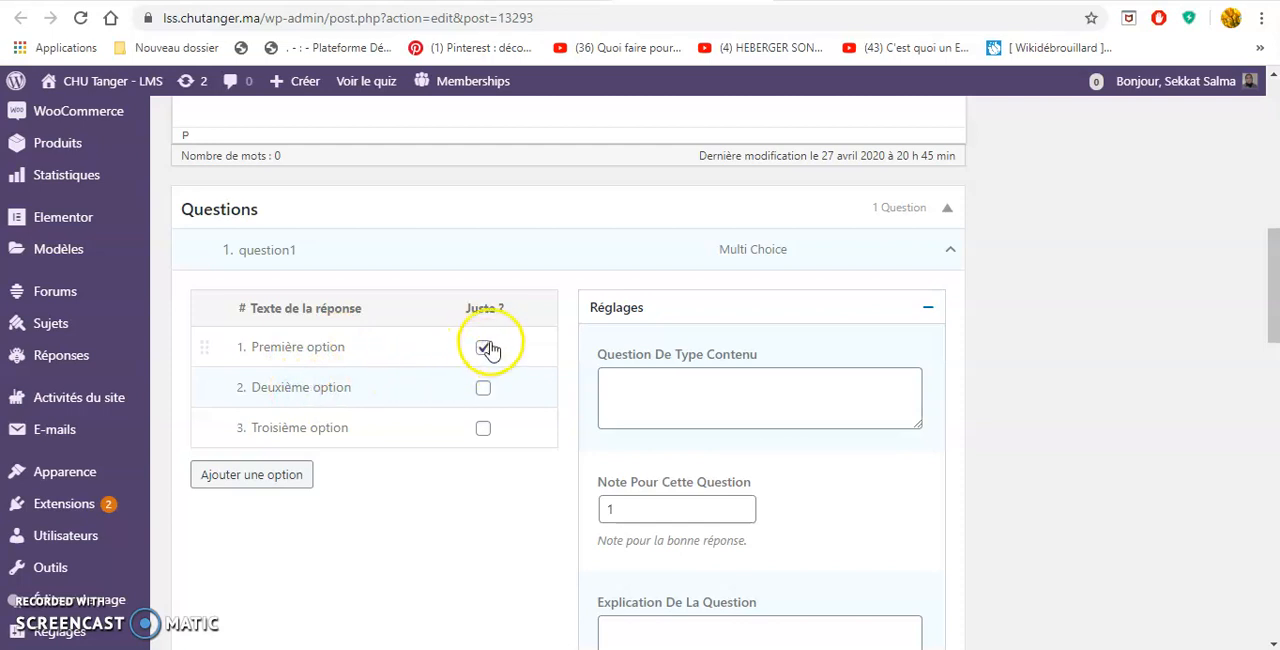
pyautogui.scroll(-1, 468, 520)
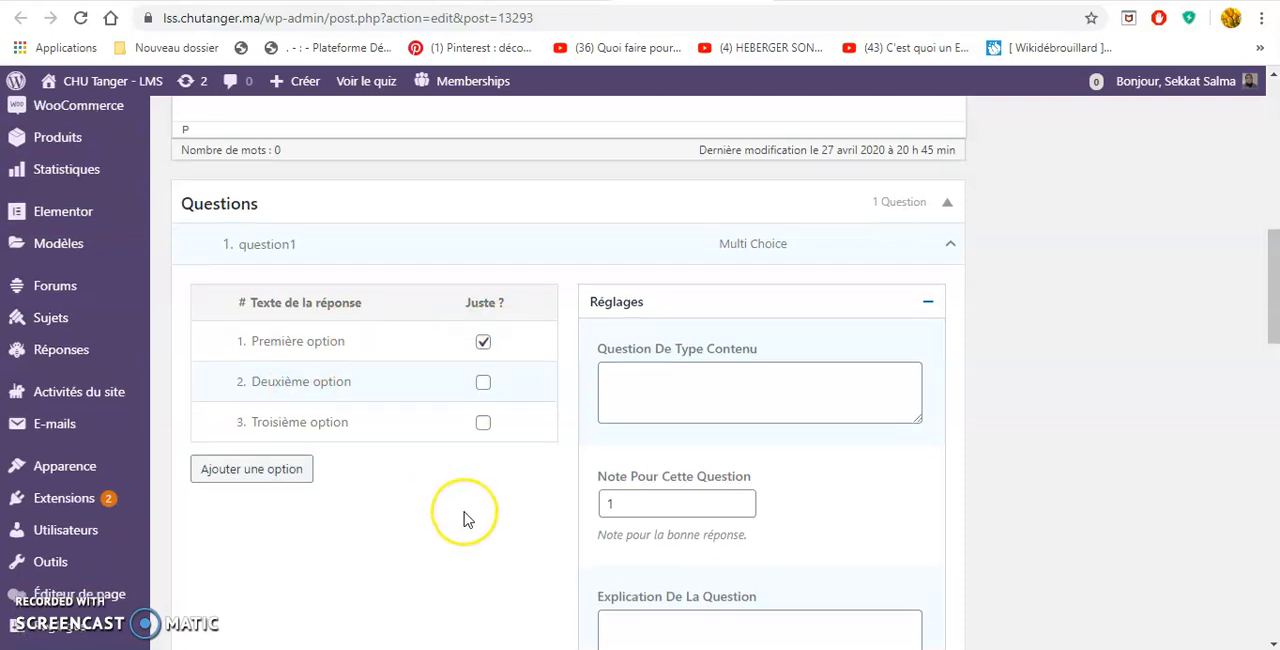
pyautogui.scroll(-3, 468, 520)
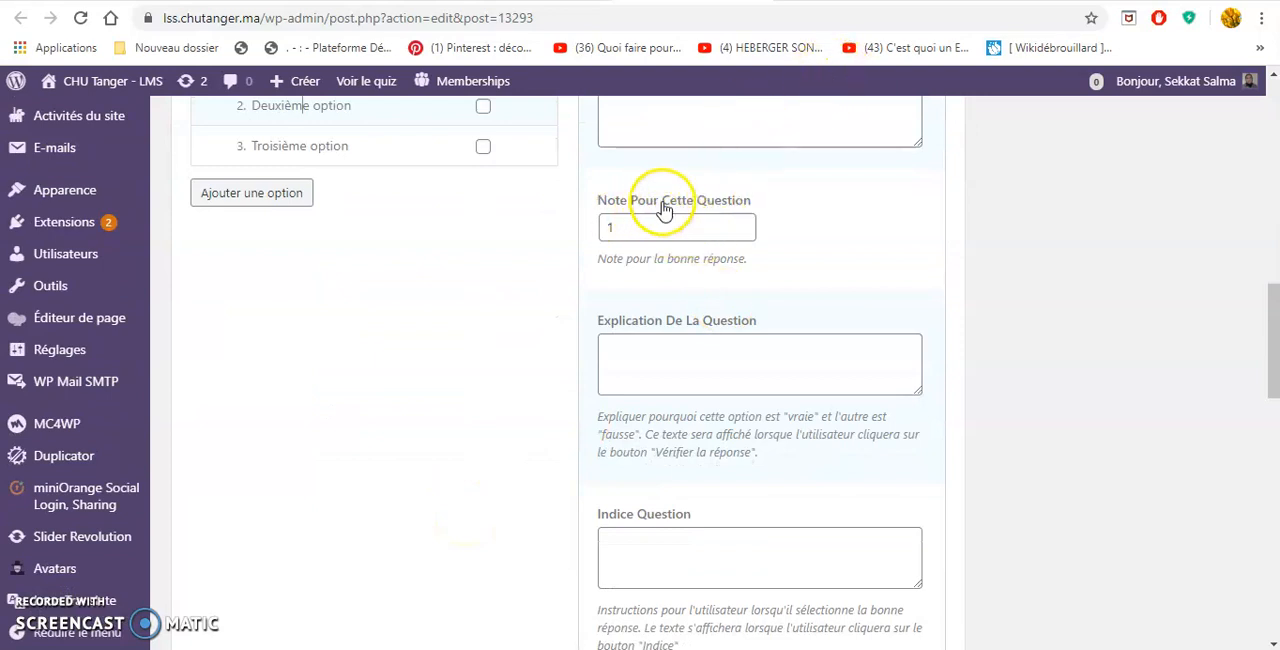
pyautogui.scroll(-4, 686, 236)
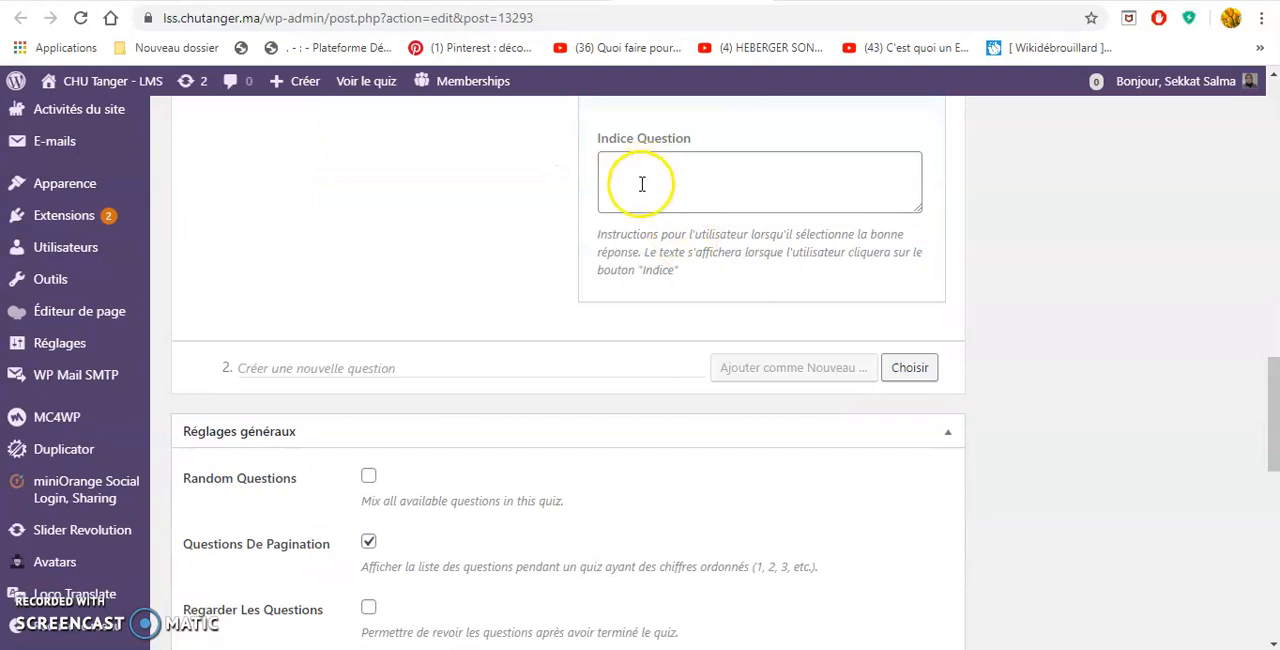
pyautogui.scroll(-1, 560, 250)
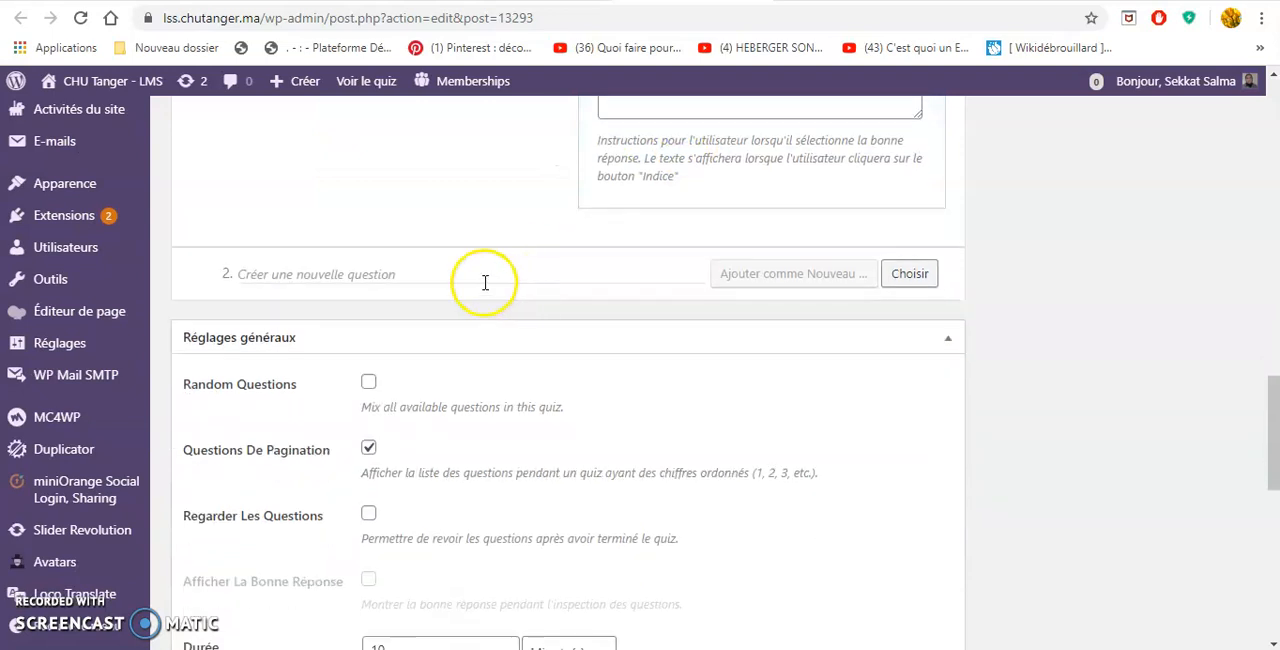
pyautogui.click(419, 277)
# Review the quiz's general settings for question order, pagination, answer review, duration and deducted points.
pyautogui.scroll(-4, 503, 440)
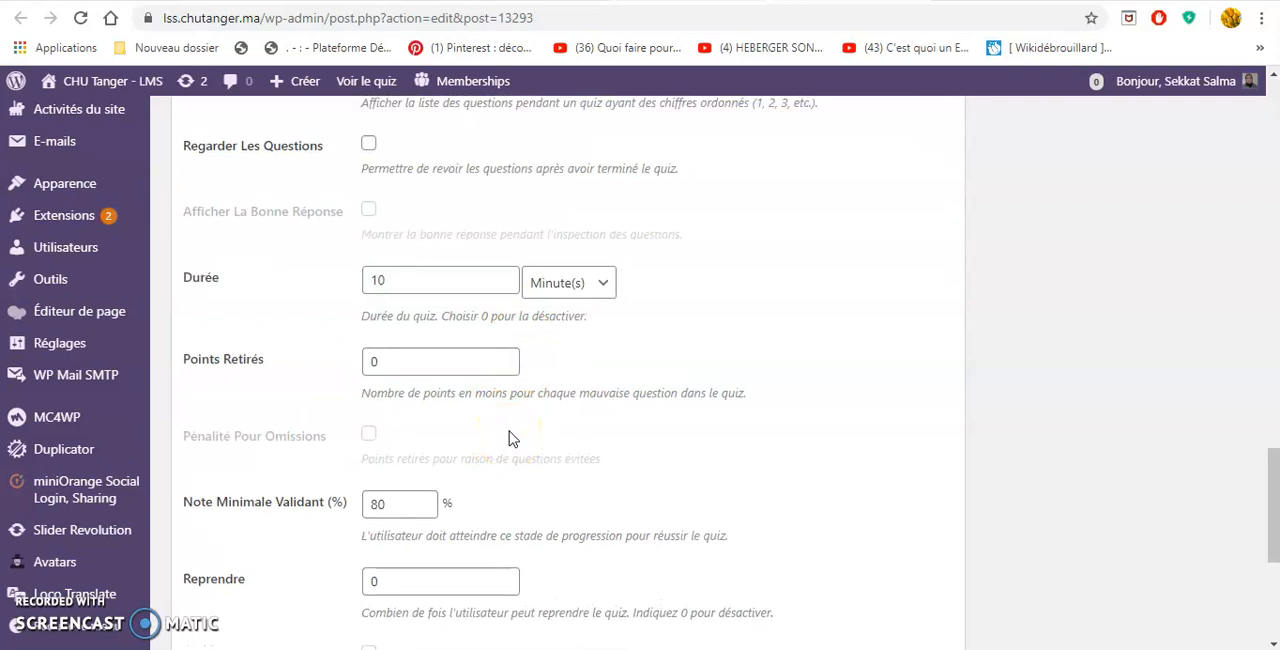
pyautogui.scroll(3, 509, 437)
pyautogui.scroll(-2, 509, 437)
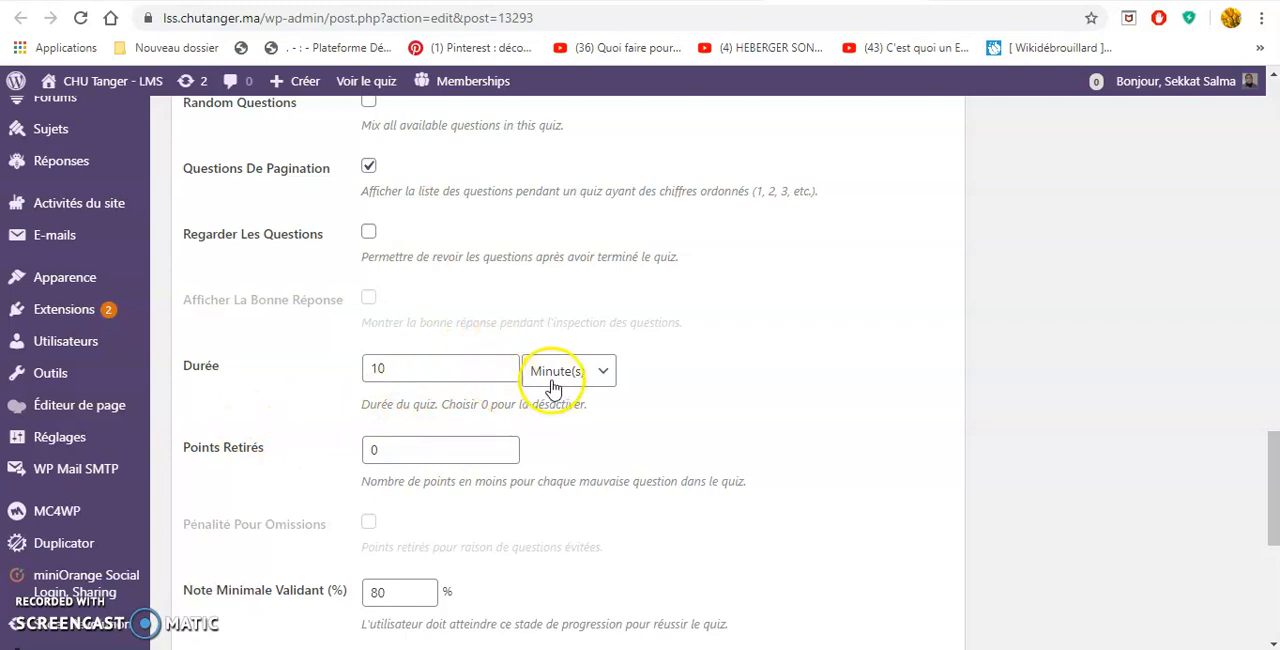
pyautogui.scroll(-1, 551, 395)
pyautogui.scroll(-1, 551, 407)
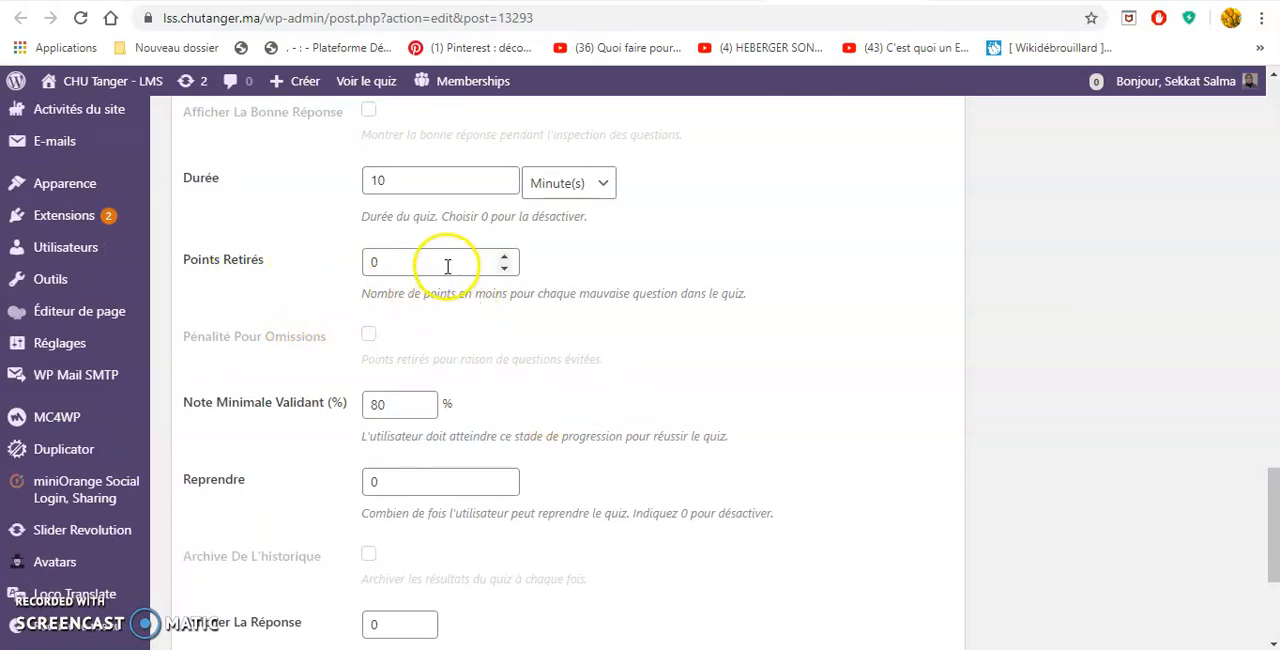
# Set the quiz's Reprendre value to 1 and review the answer and hint display settings.
pyautogui.scroll(-2, 447, 268)
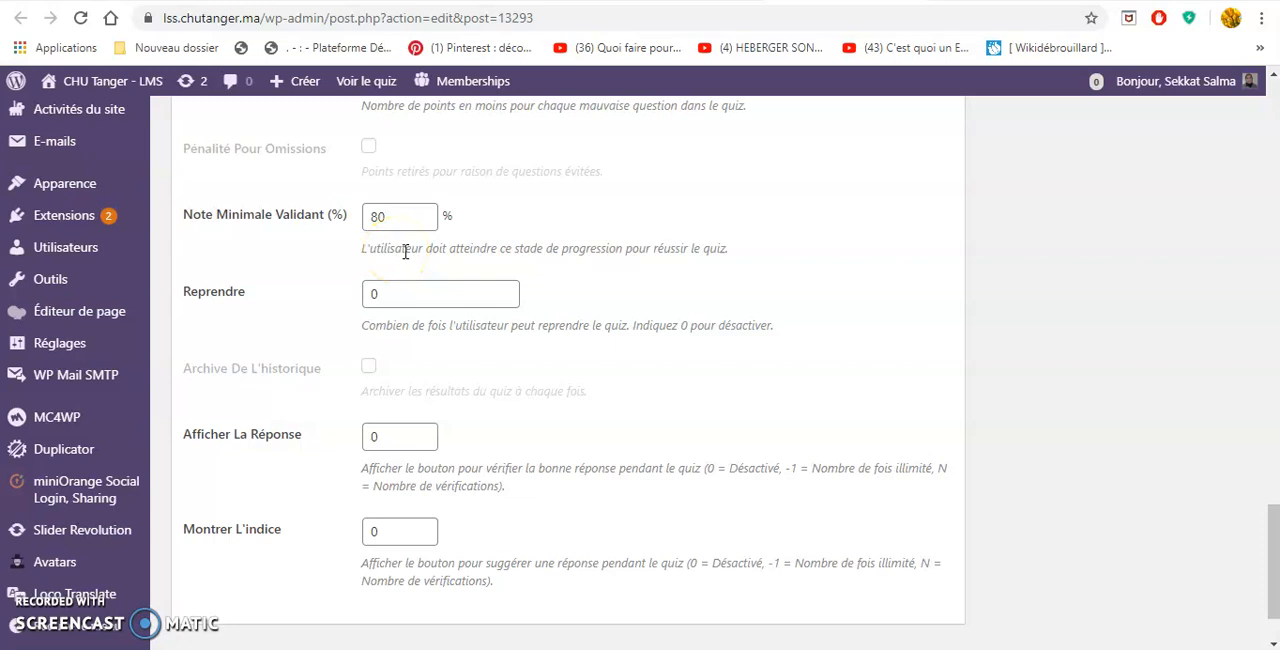
pyautogui.scroll(-1, 404, 254)
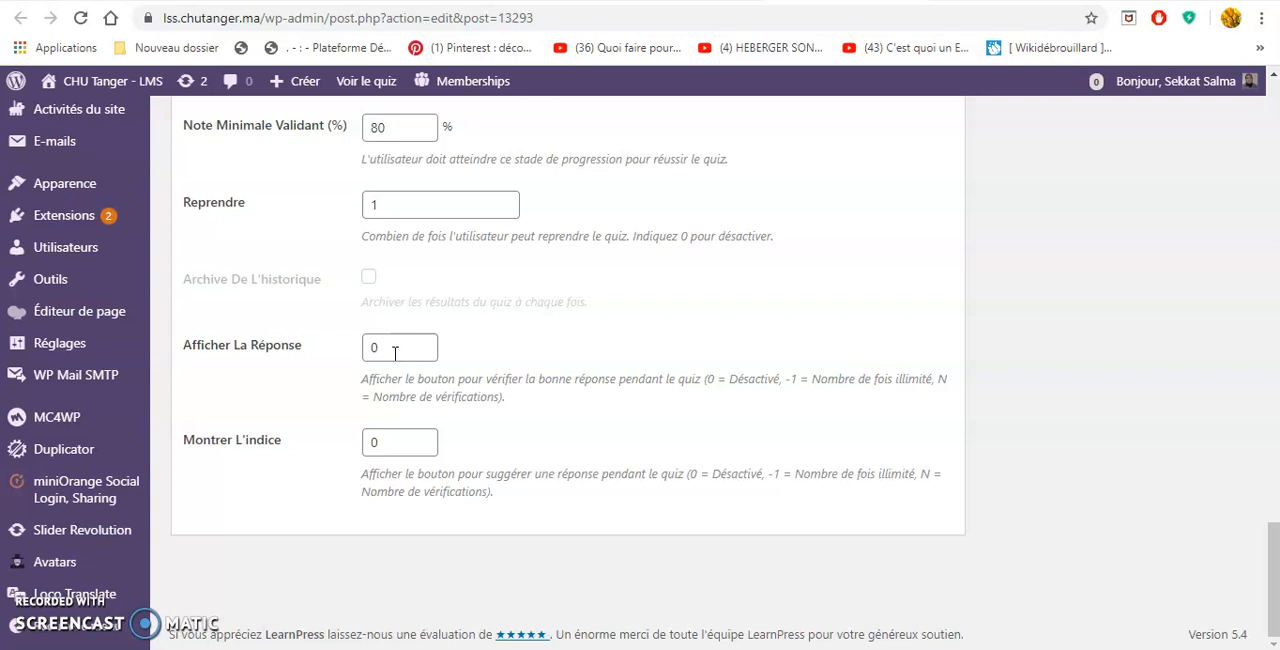
pyautogui.click(617, 390)
# Leave the quiz settings for the forums list and start creating a new forum.
pyautogui.scroll(6, 613, 397)
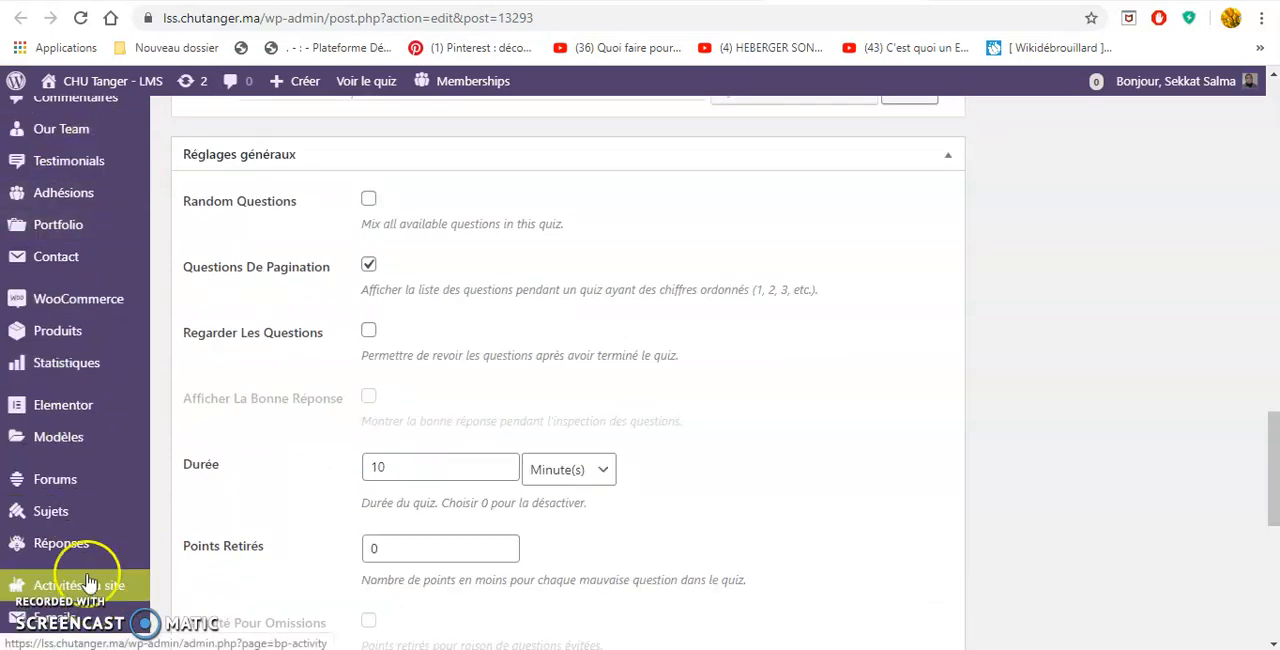
pyautogui.moveTo(80, 558)
pyautogui.scroll(-3, 82, 567)
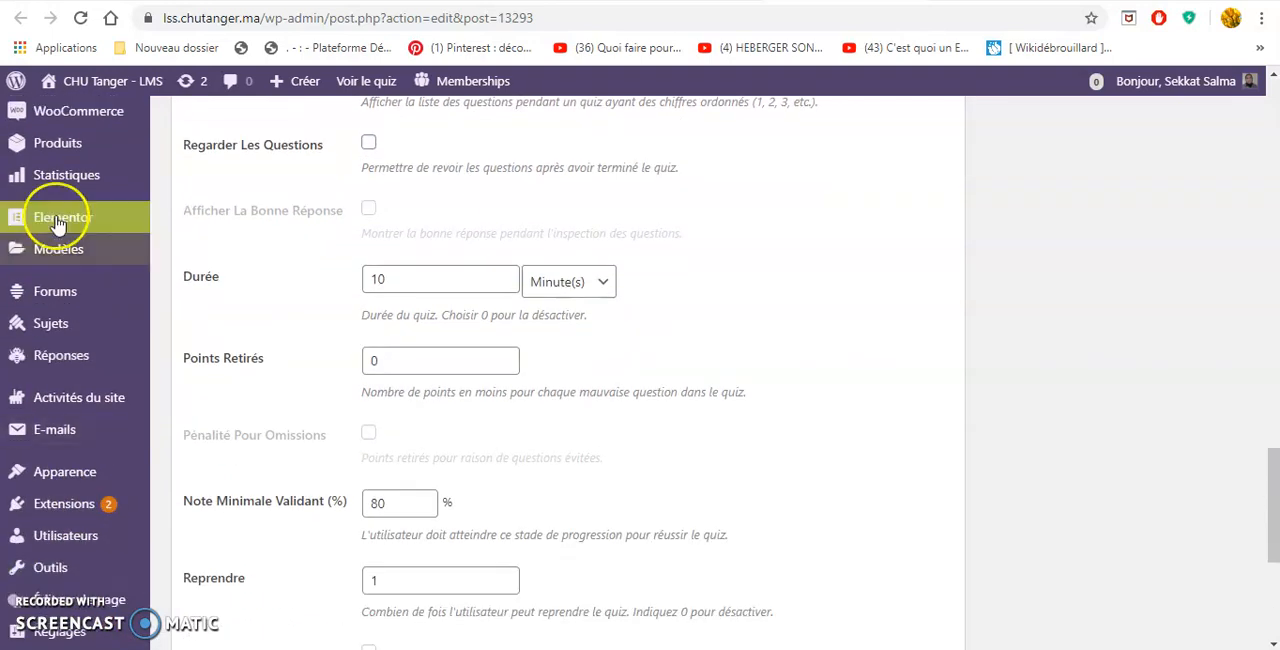
pyautogui.click(55, 296)
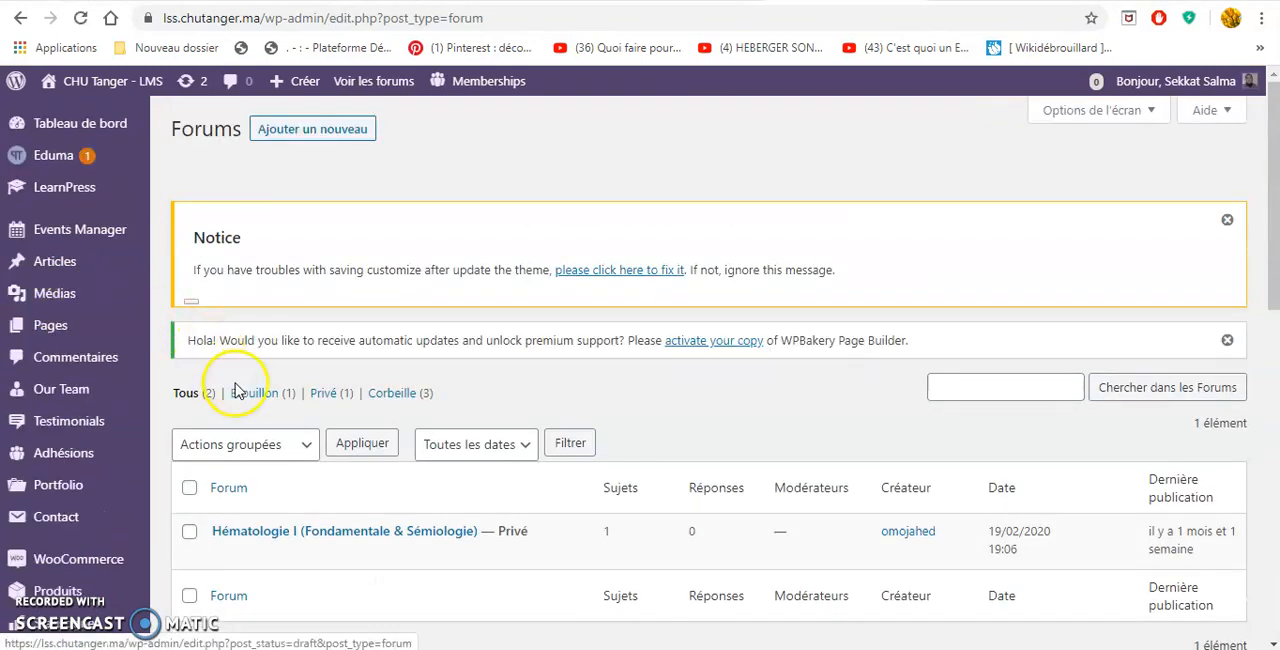
pyautogui.click(309, 144)
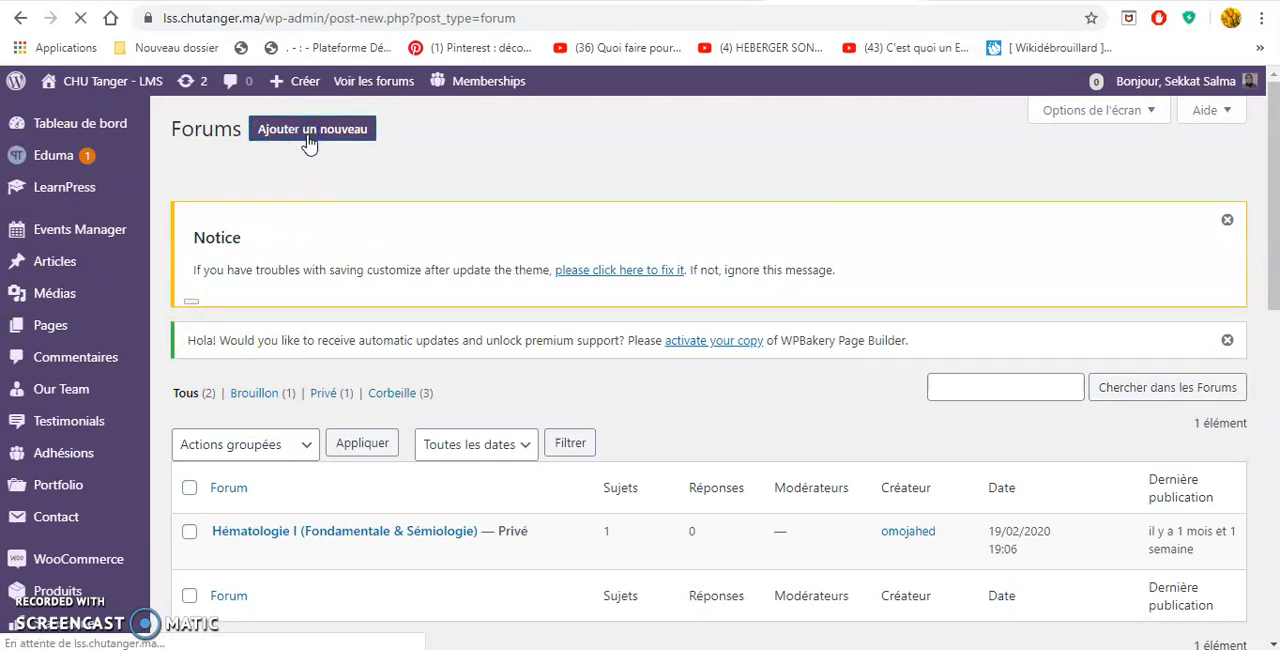
# Examine the new forum's title and content areas and its type, status and visibility choices without changing them.
pyautogui.scroll(-2, 285, 360)
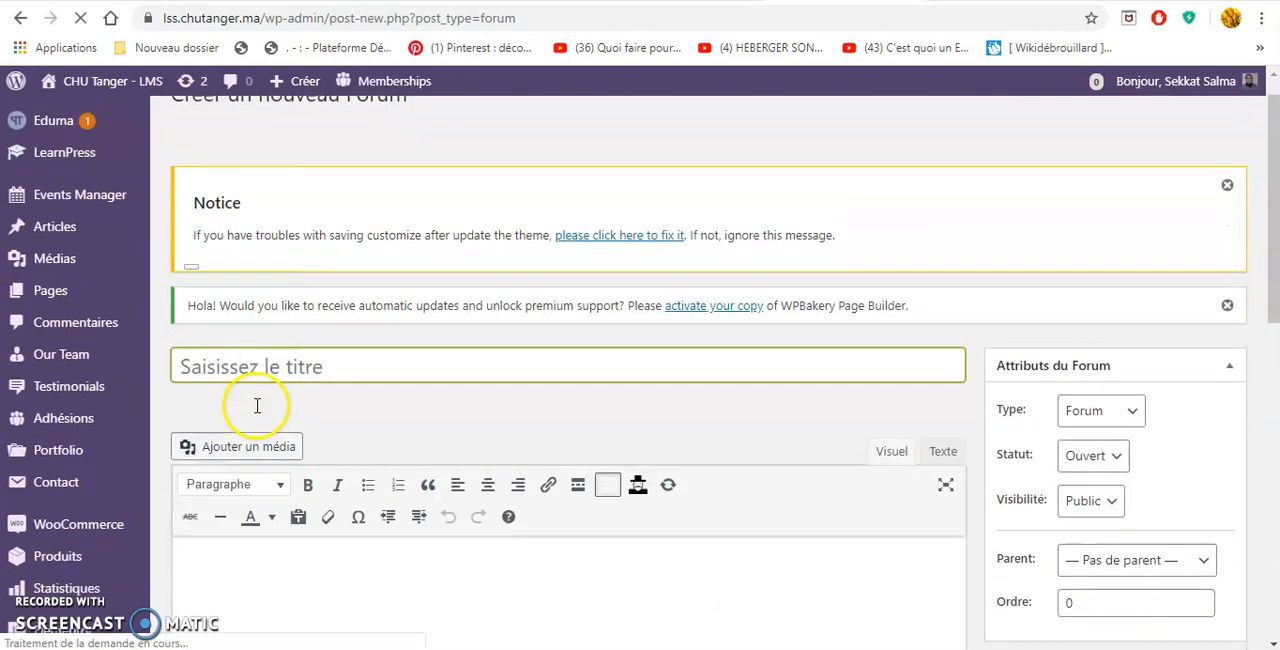
pyautogui.scroll(-2, 290, 308)
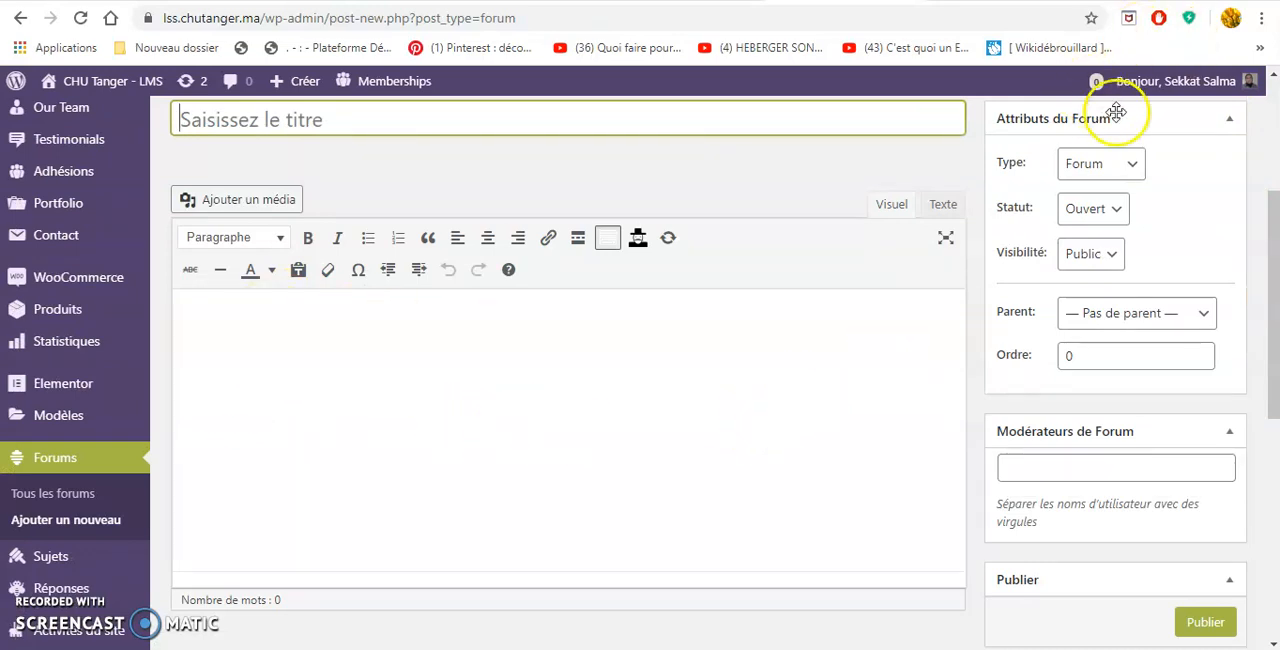
pyautogui.scroll(1, 1038, 135)
pyautogui.scroll(-1, 1043, 165)
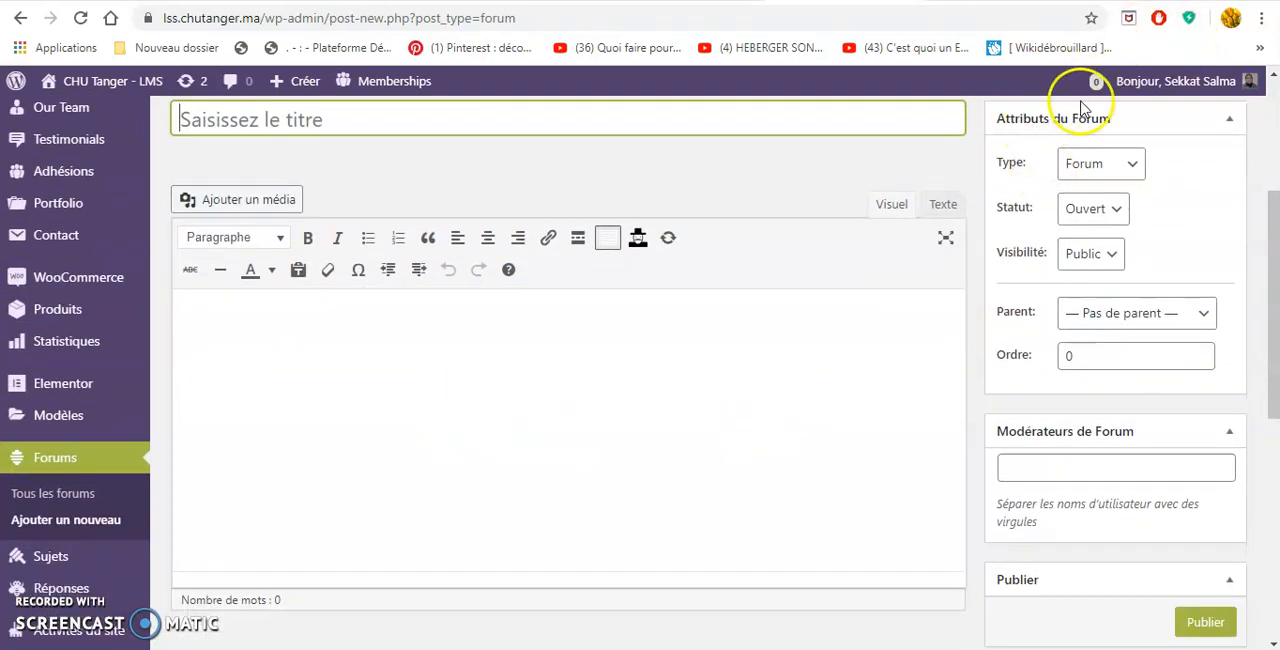
pyautogui.click(1122, 170)
pyautogui.click(1197, 177)
pyautogui.click(1115, 214)
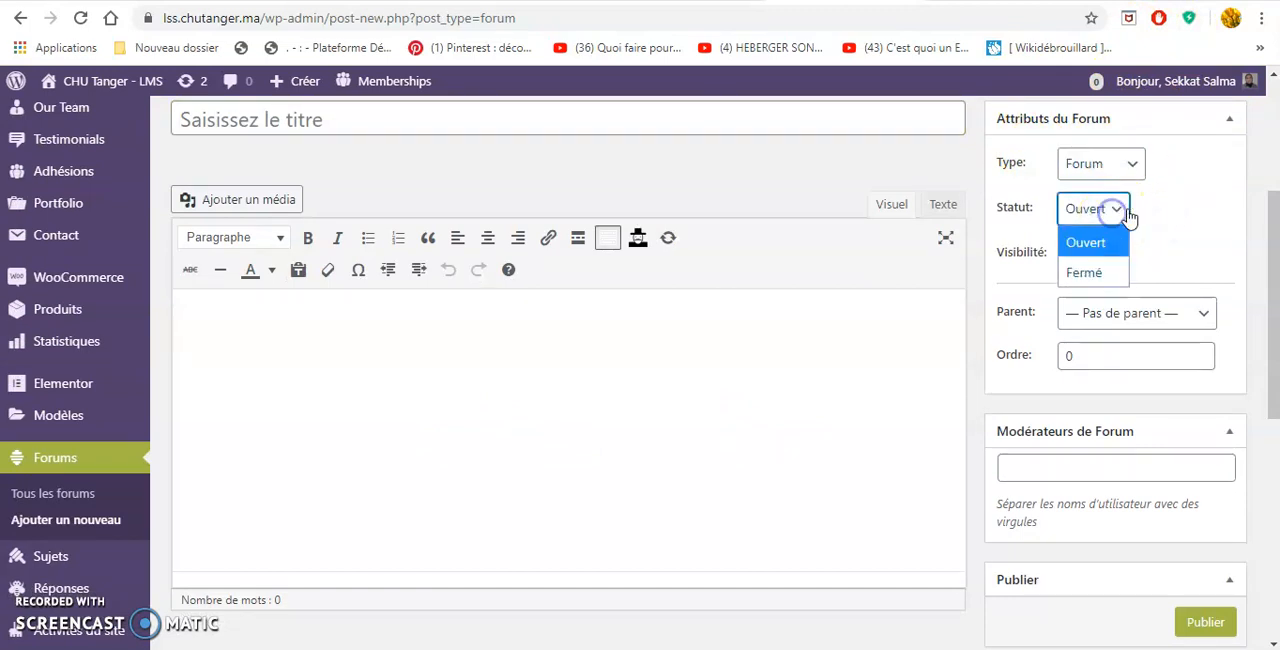
pyautogui.click(1179, 229)
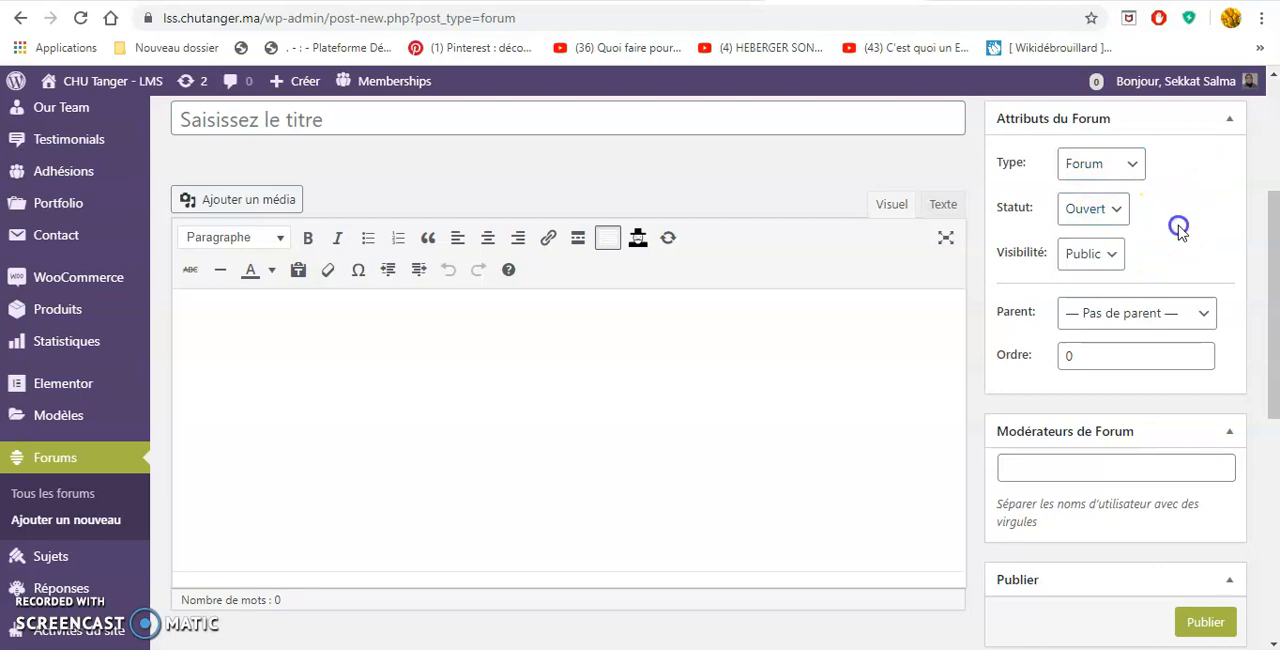
pyautogui.click(1107, 256)
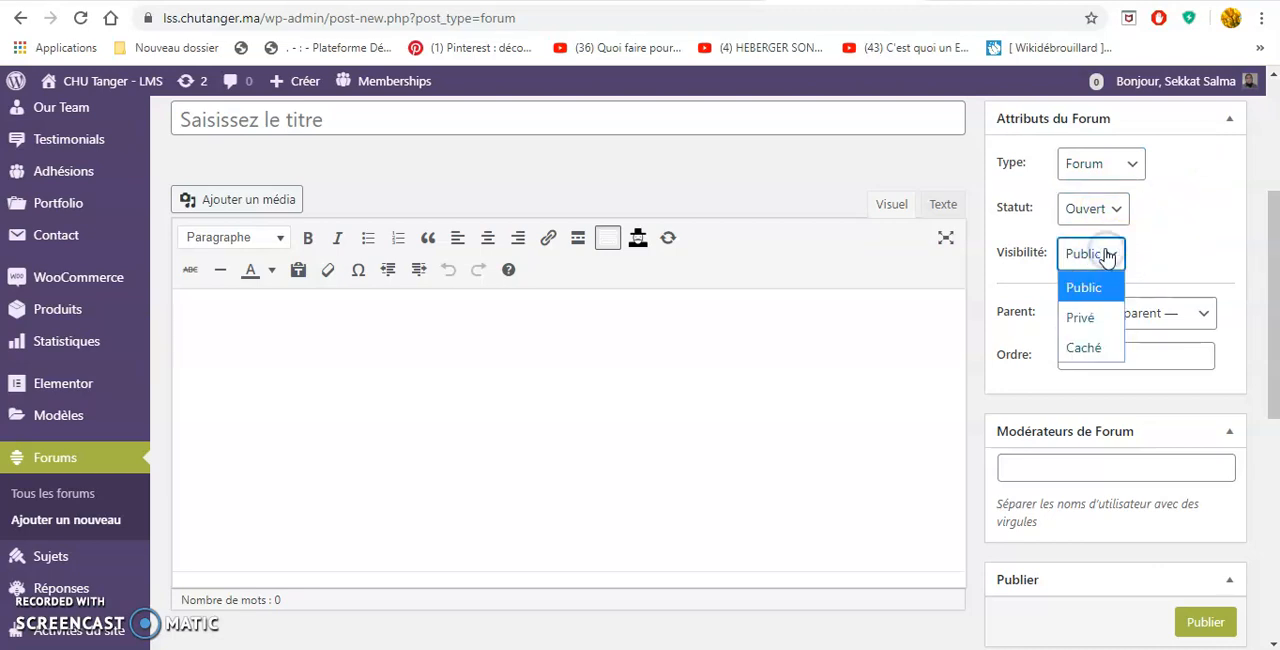
pyautogui.click(1198, 226)
# Examine the new forum's parent, order, moderators and publishing fields.
pyautogui.scroll(-2, 1190, 300)
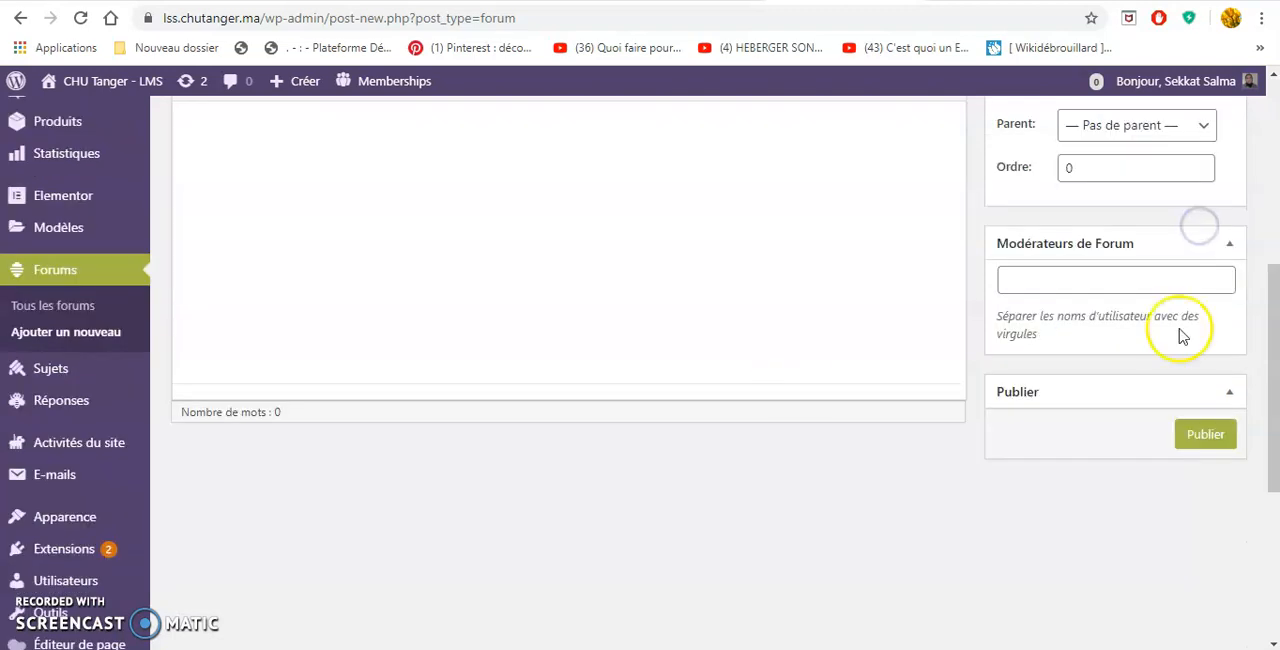
pyautogui.click(1057, 280)
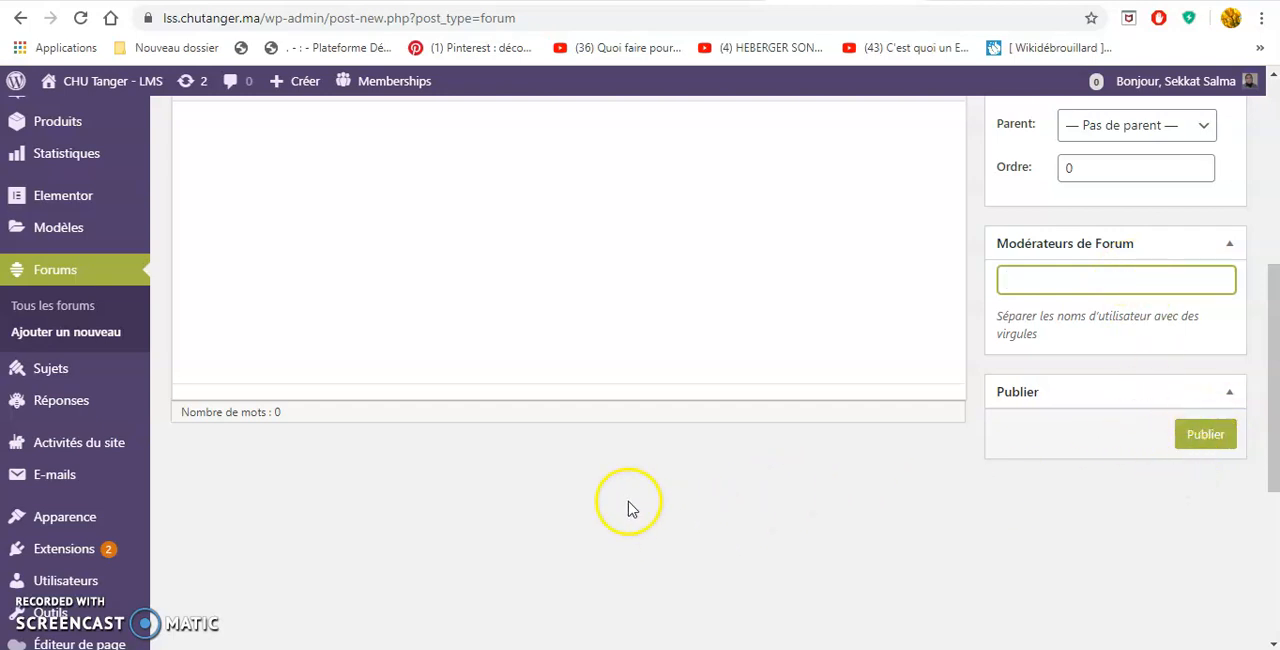
pyautogui.click(329, 446)
# Start a new topic from the Sujets list and examine its attributes, forum assignment and publishing options.
pyautogui.scroll(-1, 329, 446)
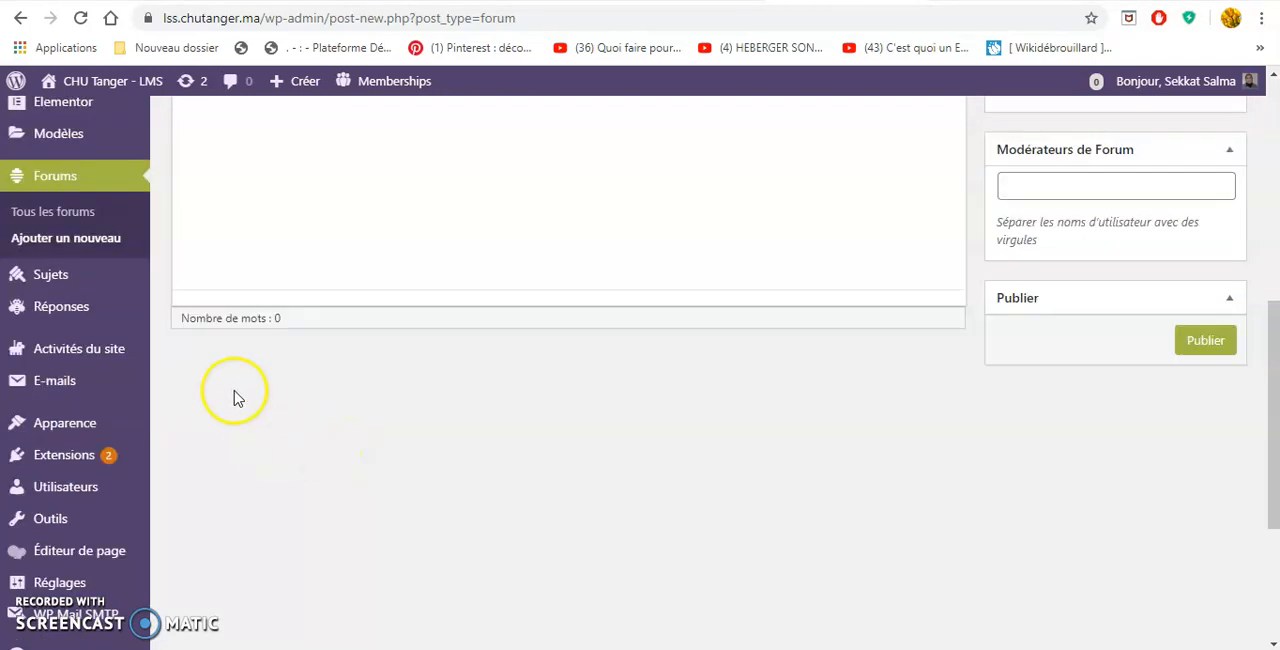
pyautogui.click(85, 283)
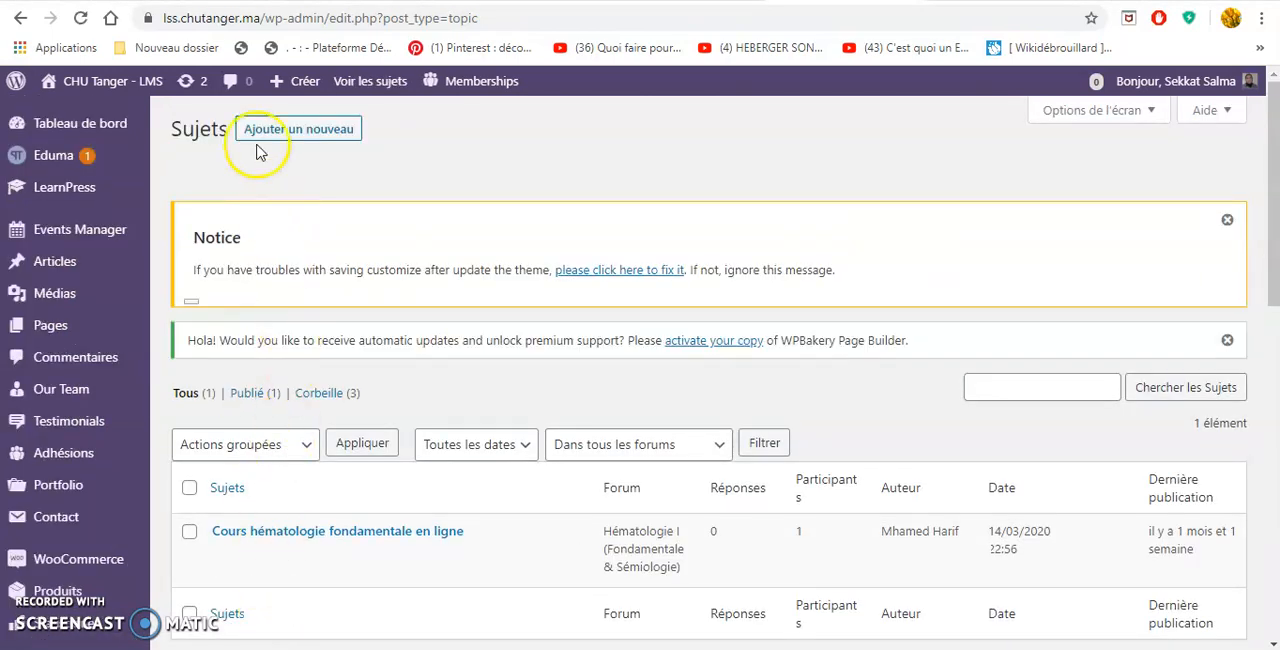
pyautogui.click(321, 133)
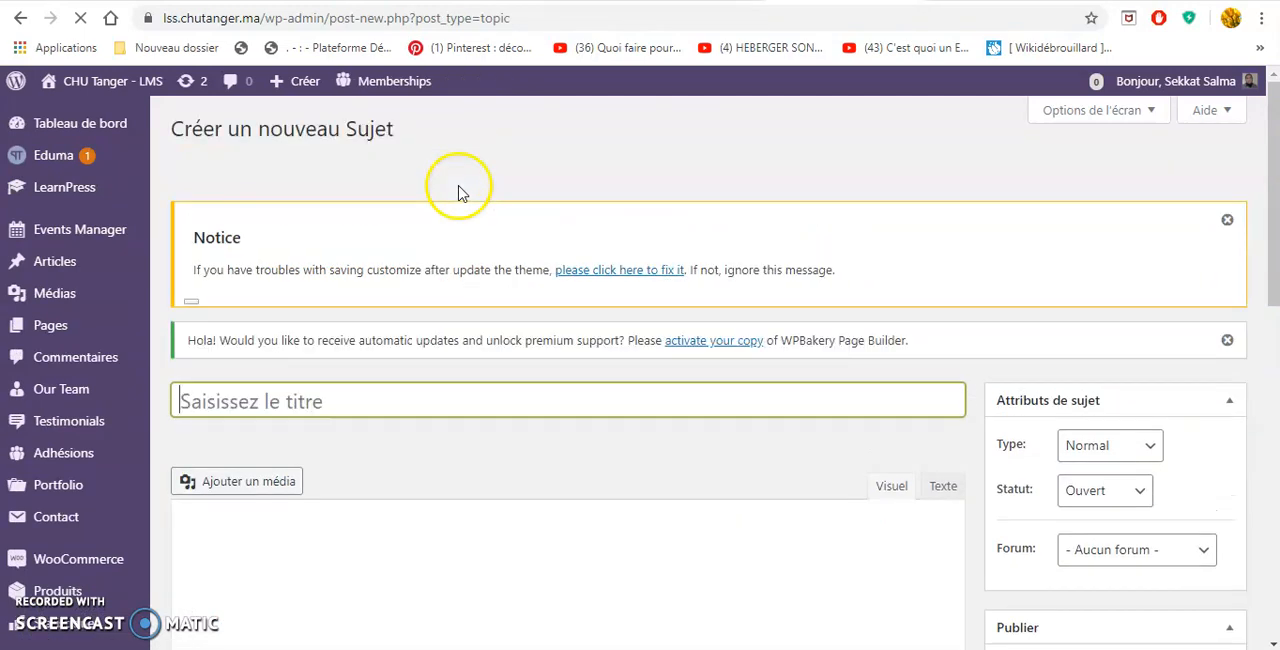
pyautogui.scroll(-1, 1023, 531)
pyautogui.scroll(-2, 1023, 512)
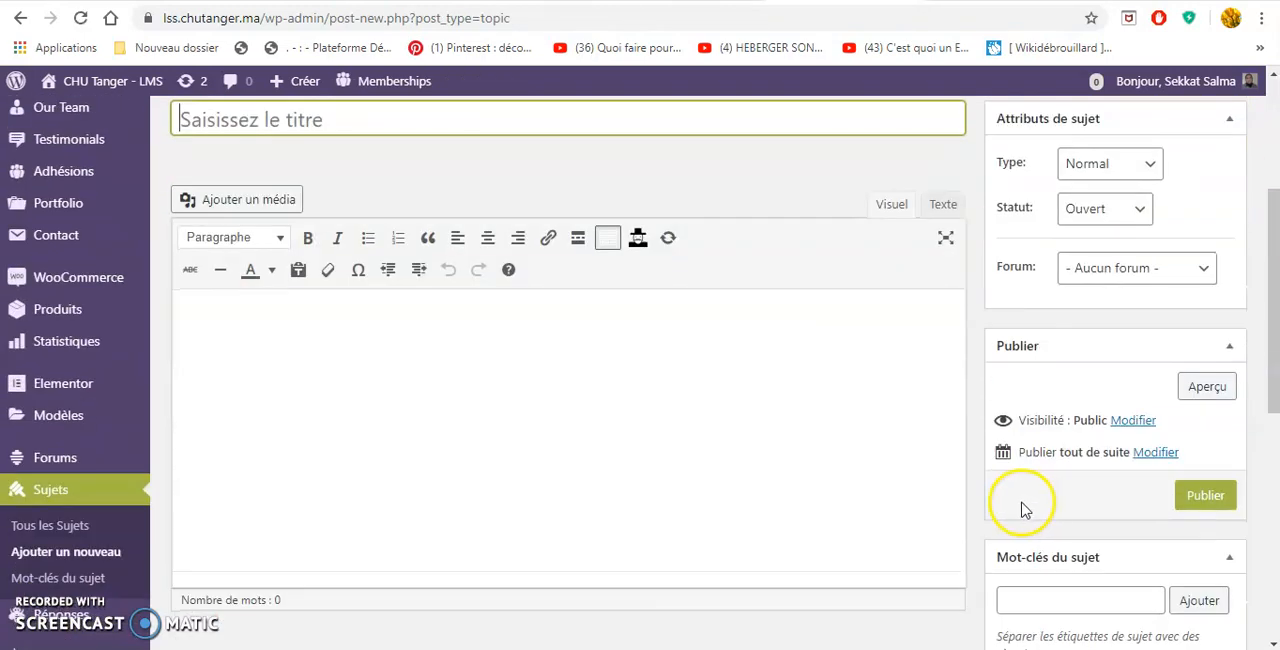
pyautogui.scroll(1, 1033, 490)
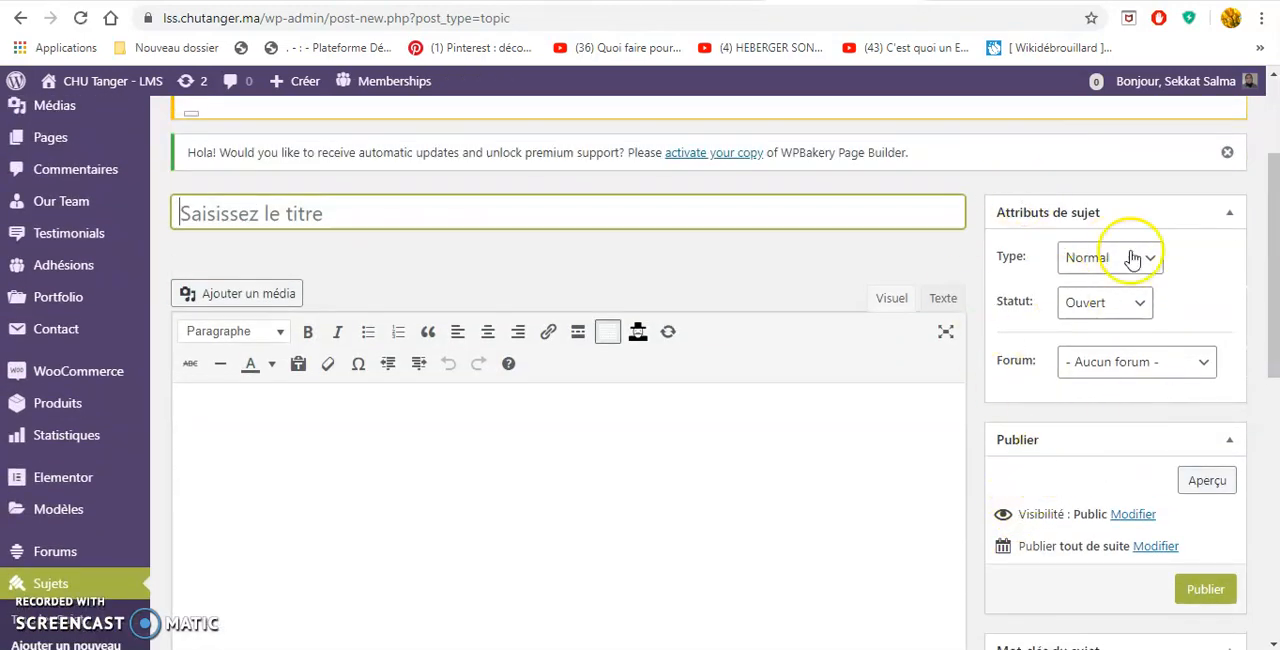
pyautogui.scroll(-1, 1030, 488)
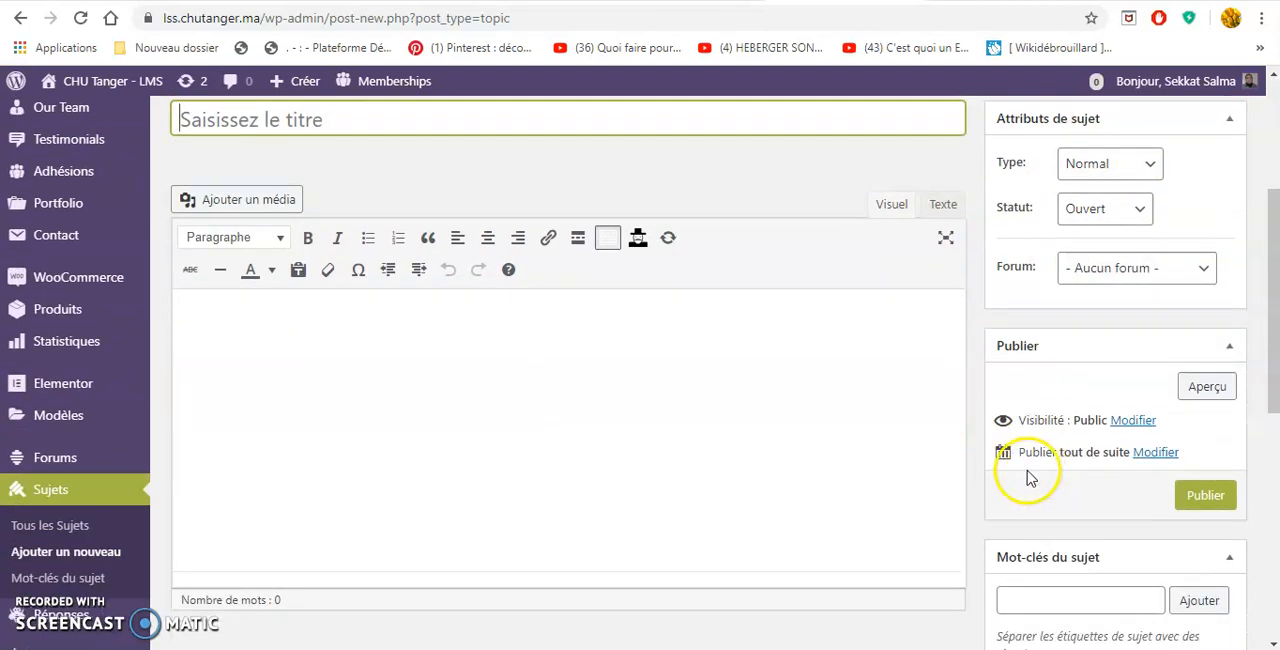
# Examine the new topic's content area, the forums it can be assigned to, and its publishing and keyword fields.
pyautogui.click(566, 452)
pyautogui.click(1156, 278)
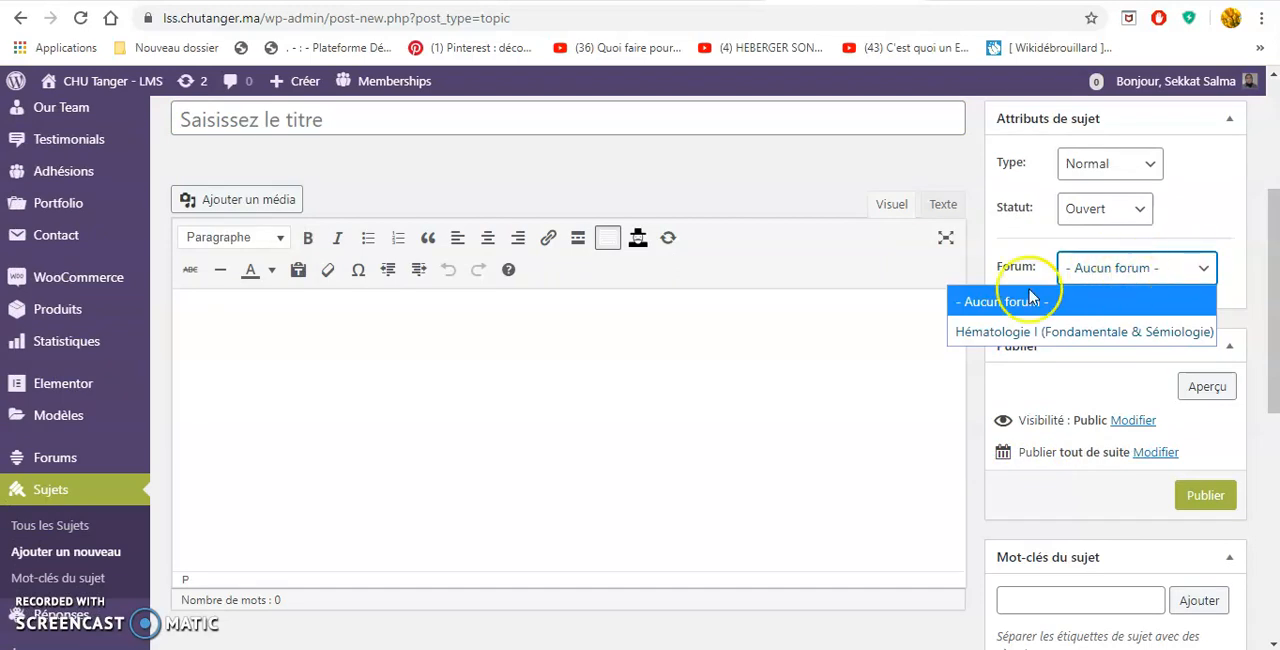
pyautogui.scroll(3, 1114, 451)
pyautogui.scroll(-4, 1114, 457)
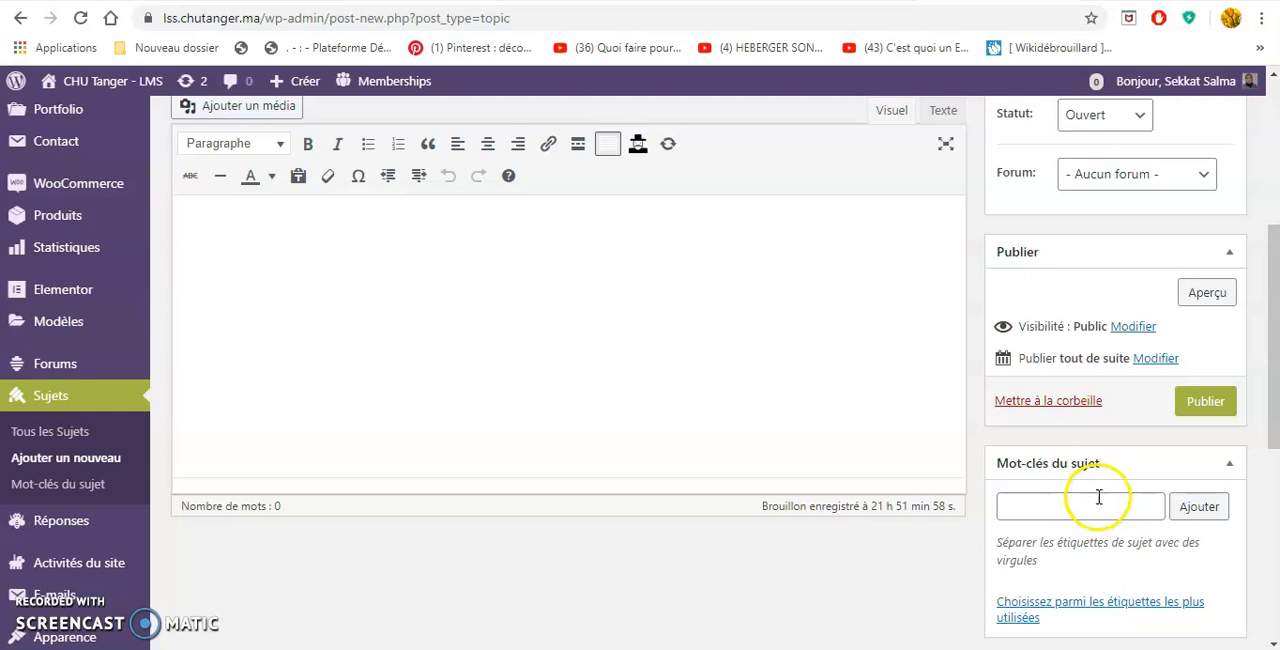
pyautogui.scroll(1, 1099, 497)
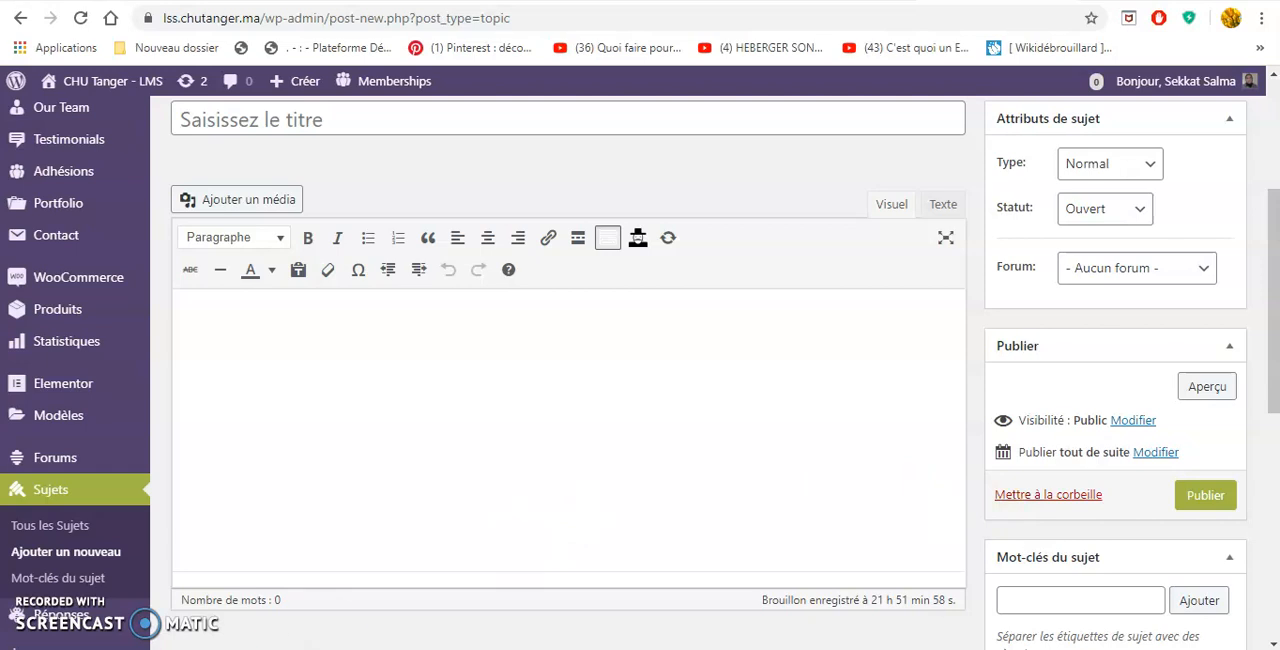
# Leave the topic editor for the public CHU Tanger site and view its forum list.
pyautogui.moveTo(107, 90)
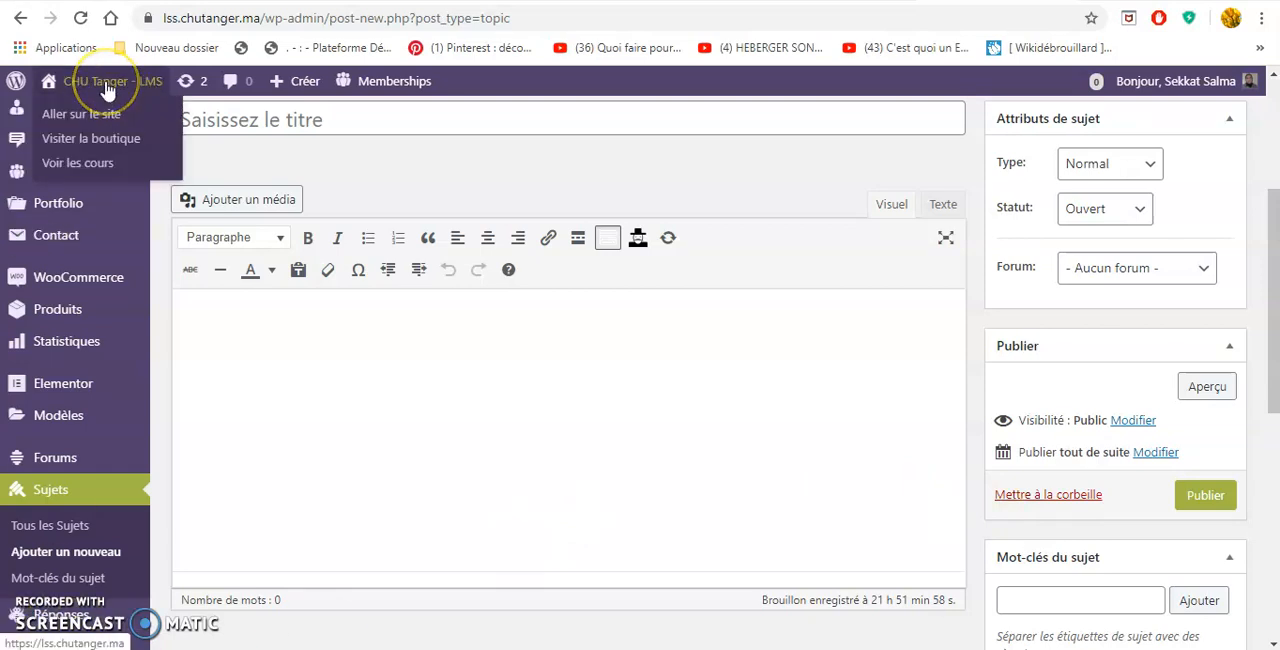
pyautogui.click(112, 81)
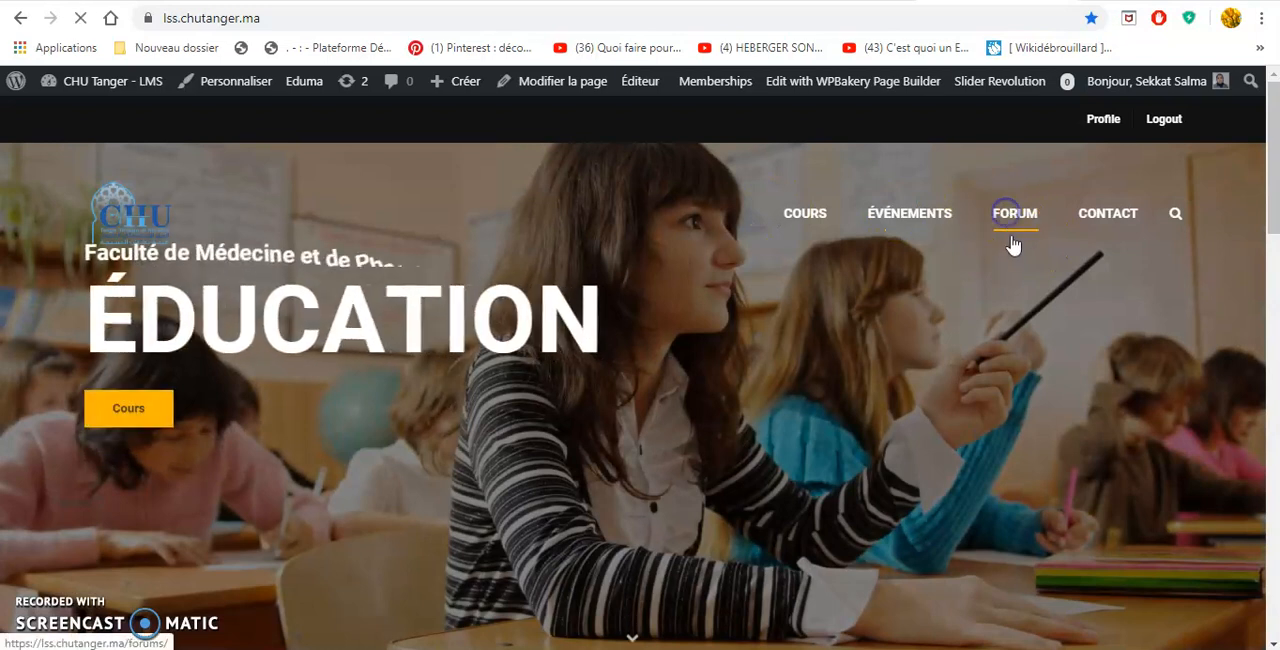
pyautogui.click(1012, 226)
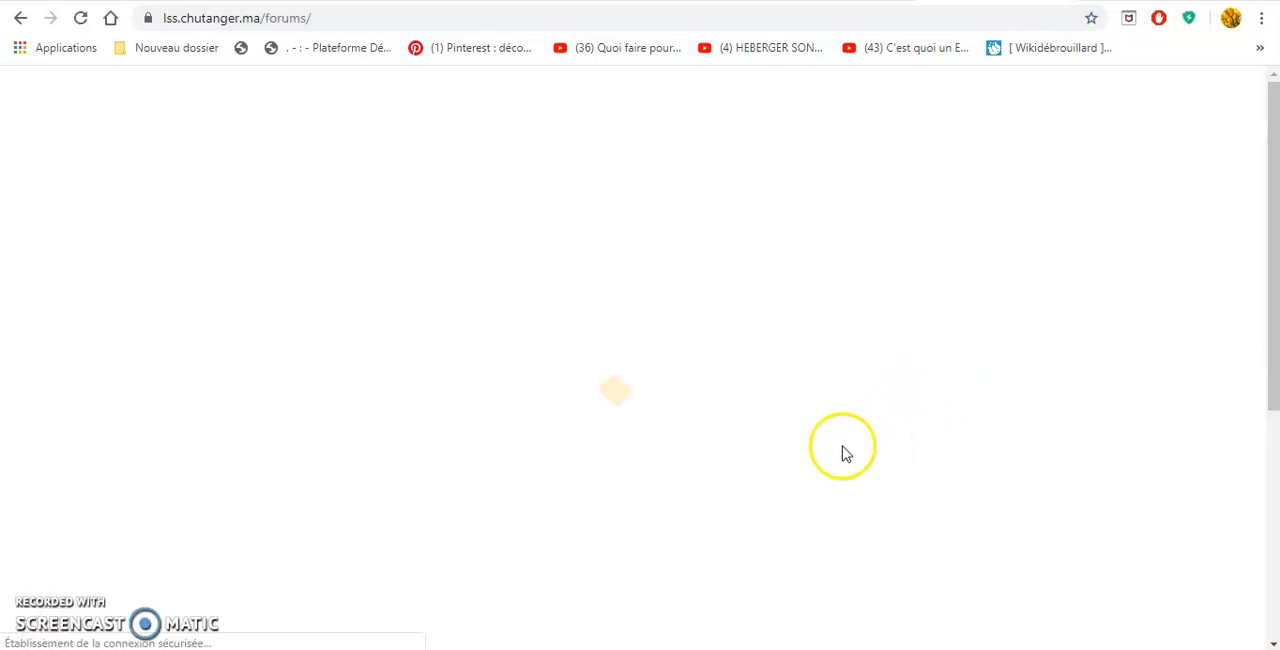
pyautogui.scroll(-3, 654, 480)
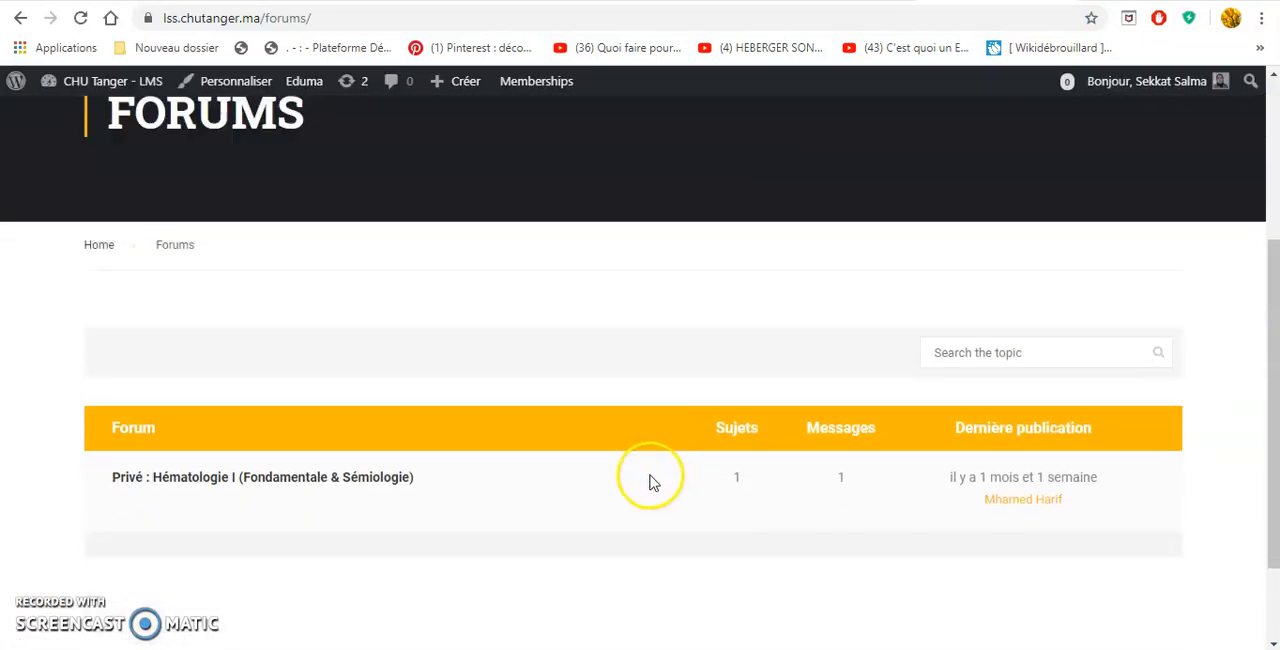
pyautogui.scroll(-1, 611, 533)
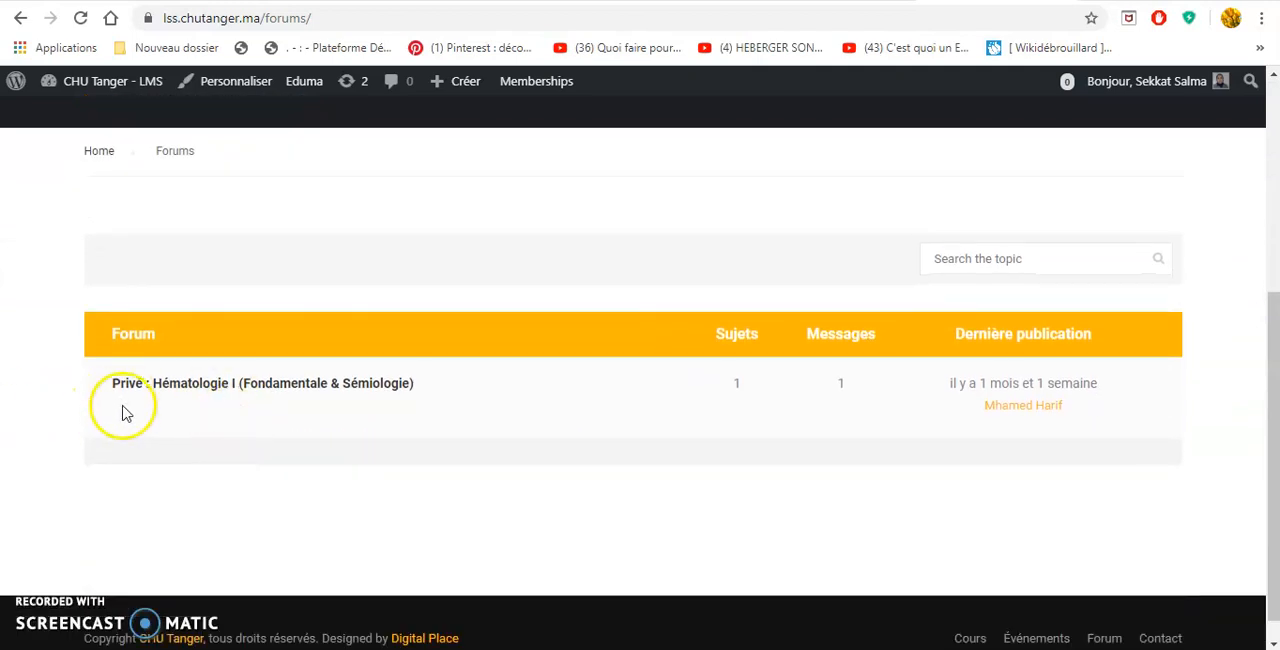
# Open the Hématologie I (Fondamentale & Sémiologie) forum and examine its topic list and new-topic form.
pyautogui.click(172, 396)
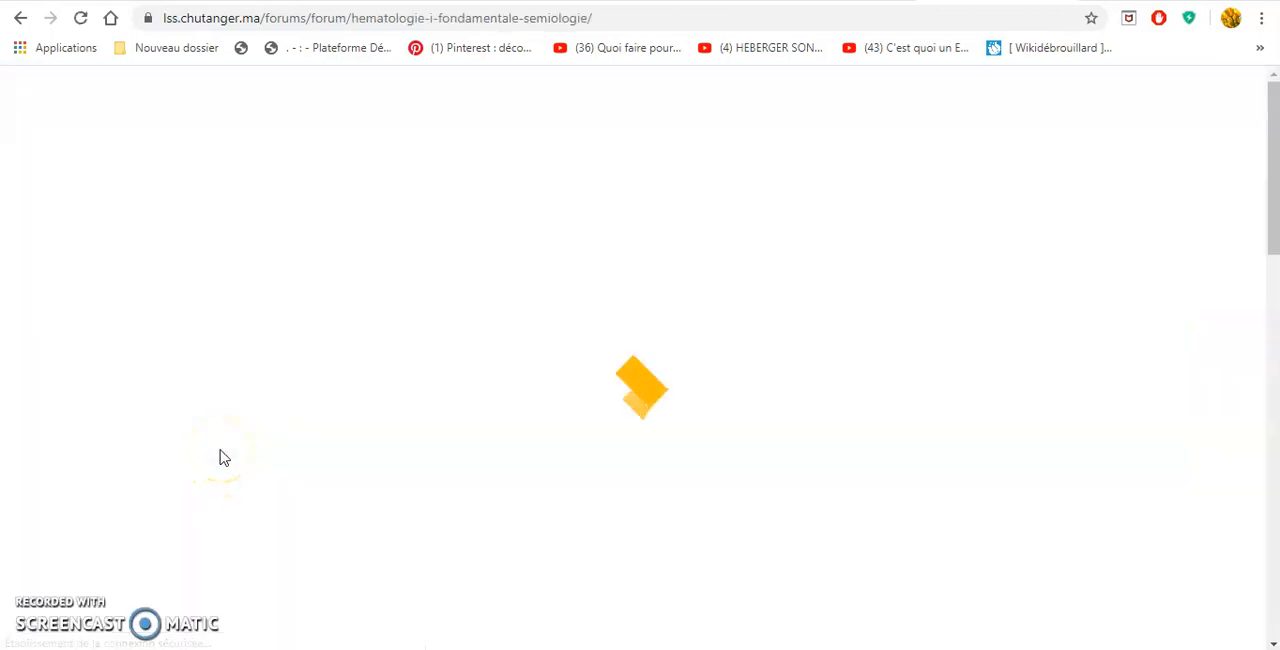
pyautogui.scroll(-5, 220, 447)
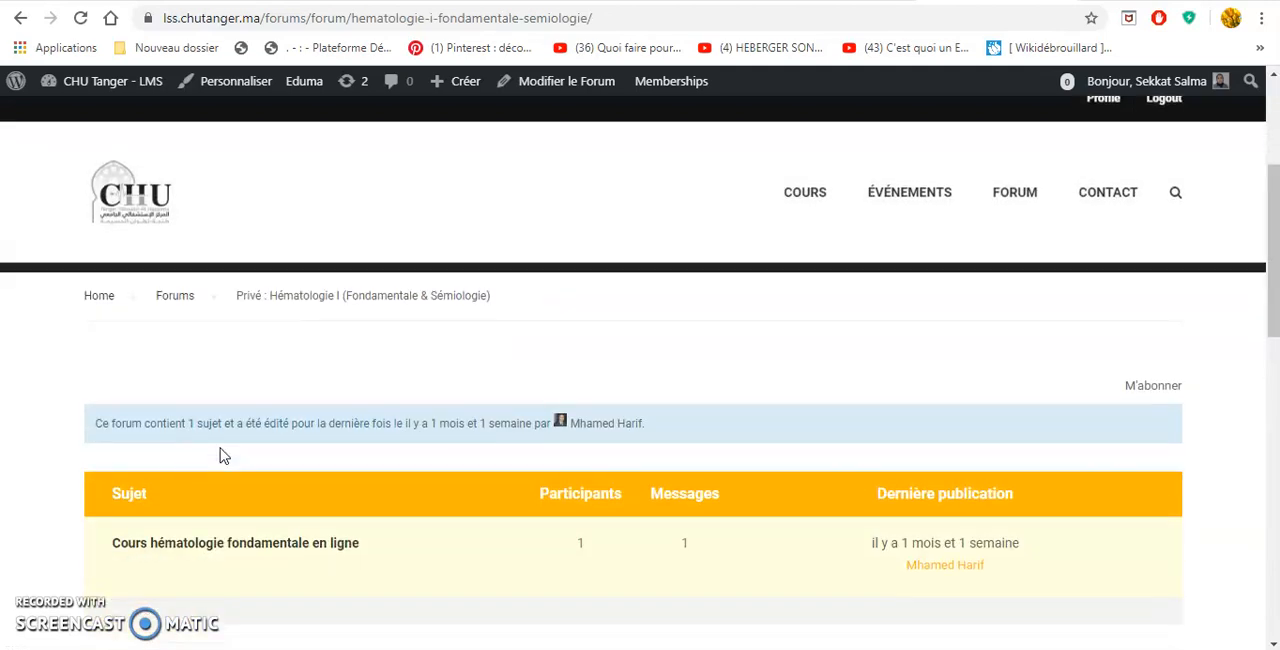
pyautogui.scroll(-1, 255, 428)
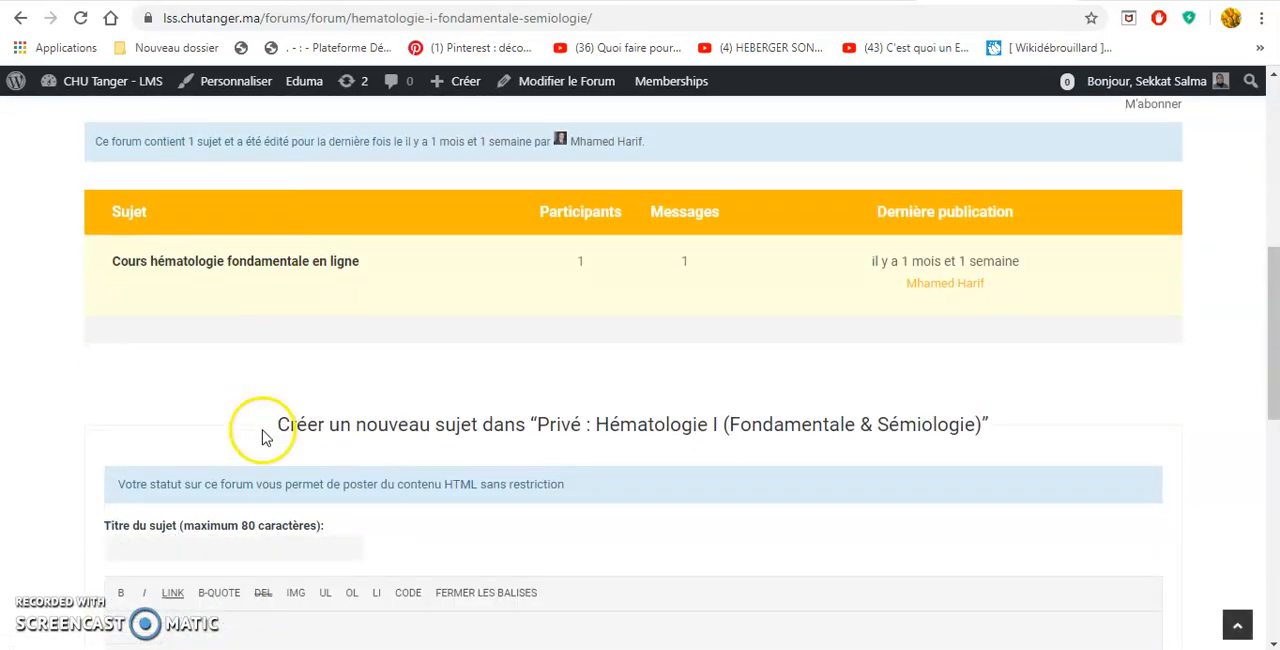